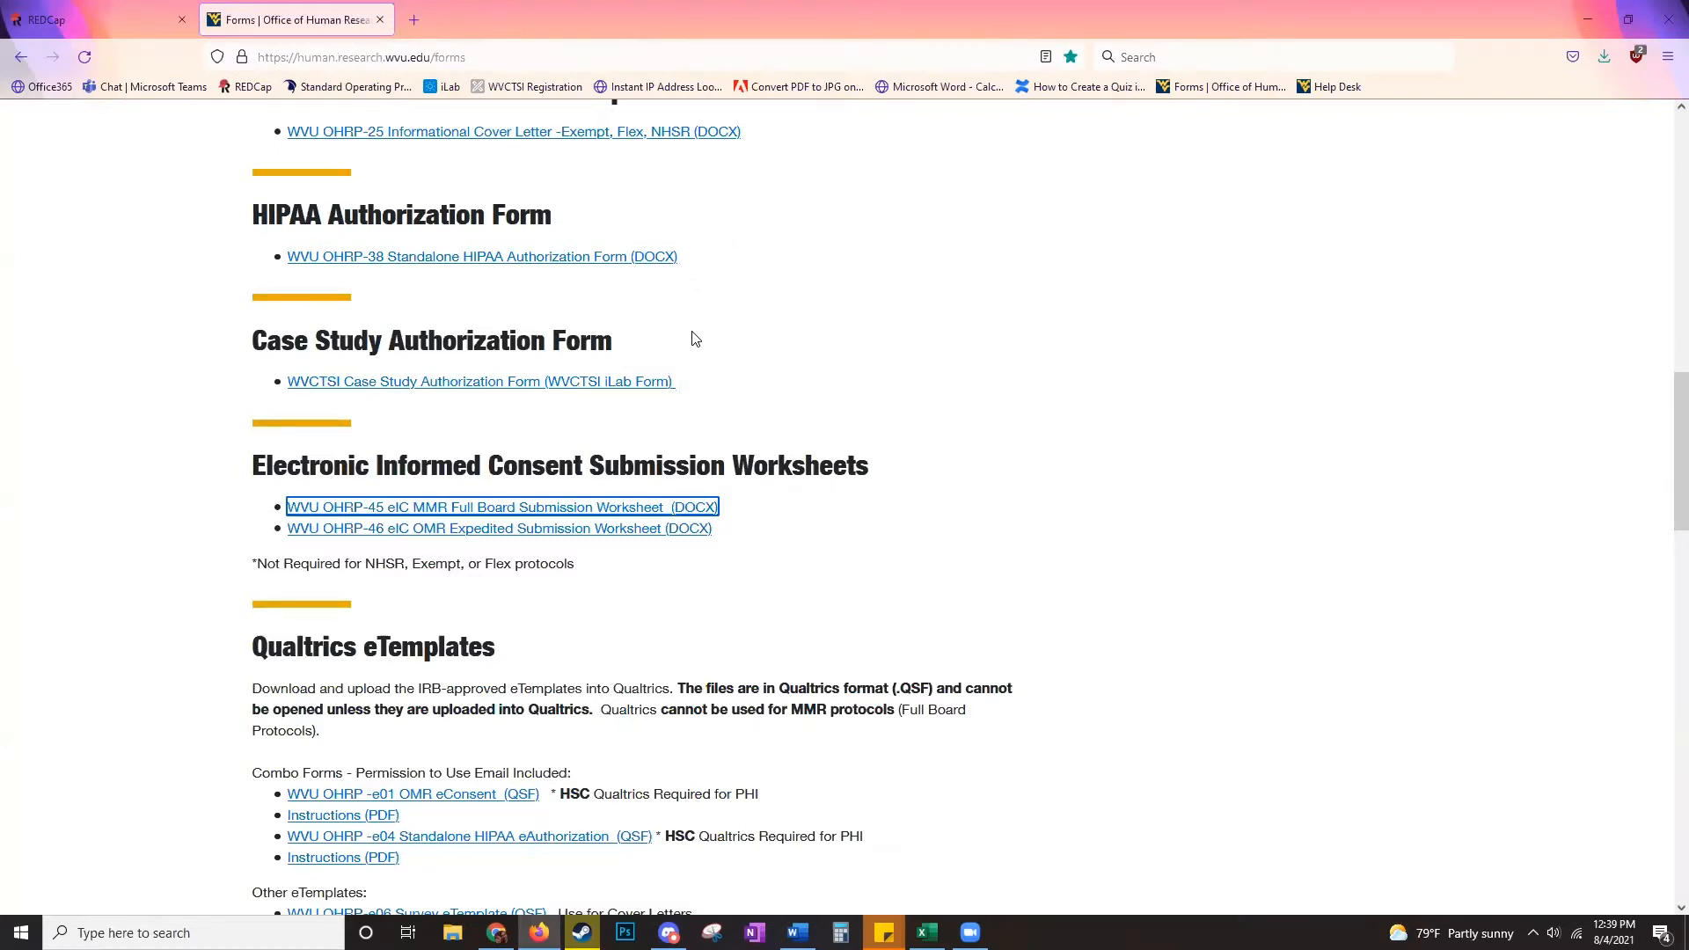
- Download the WVU OHRP-46 eIC OMR Expedited Submission Worksheet (DOCX) and open it in Word
left_click(717, 509)
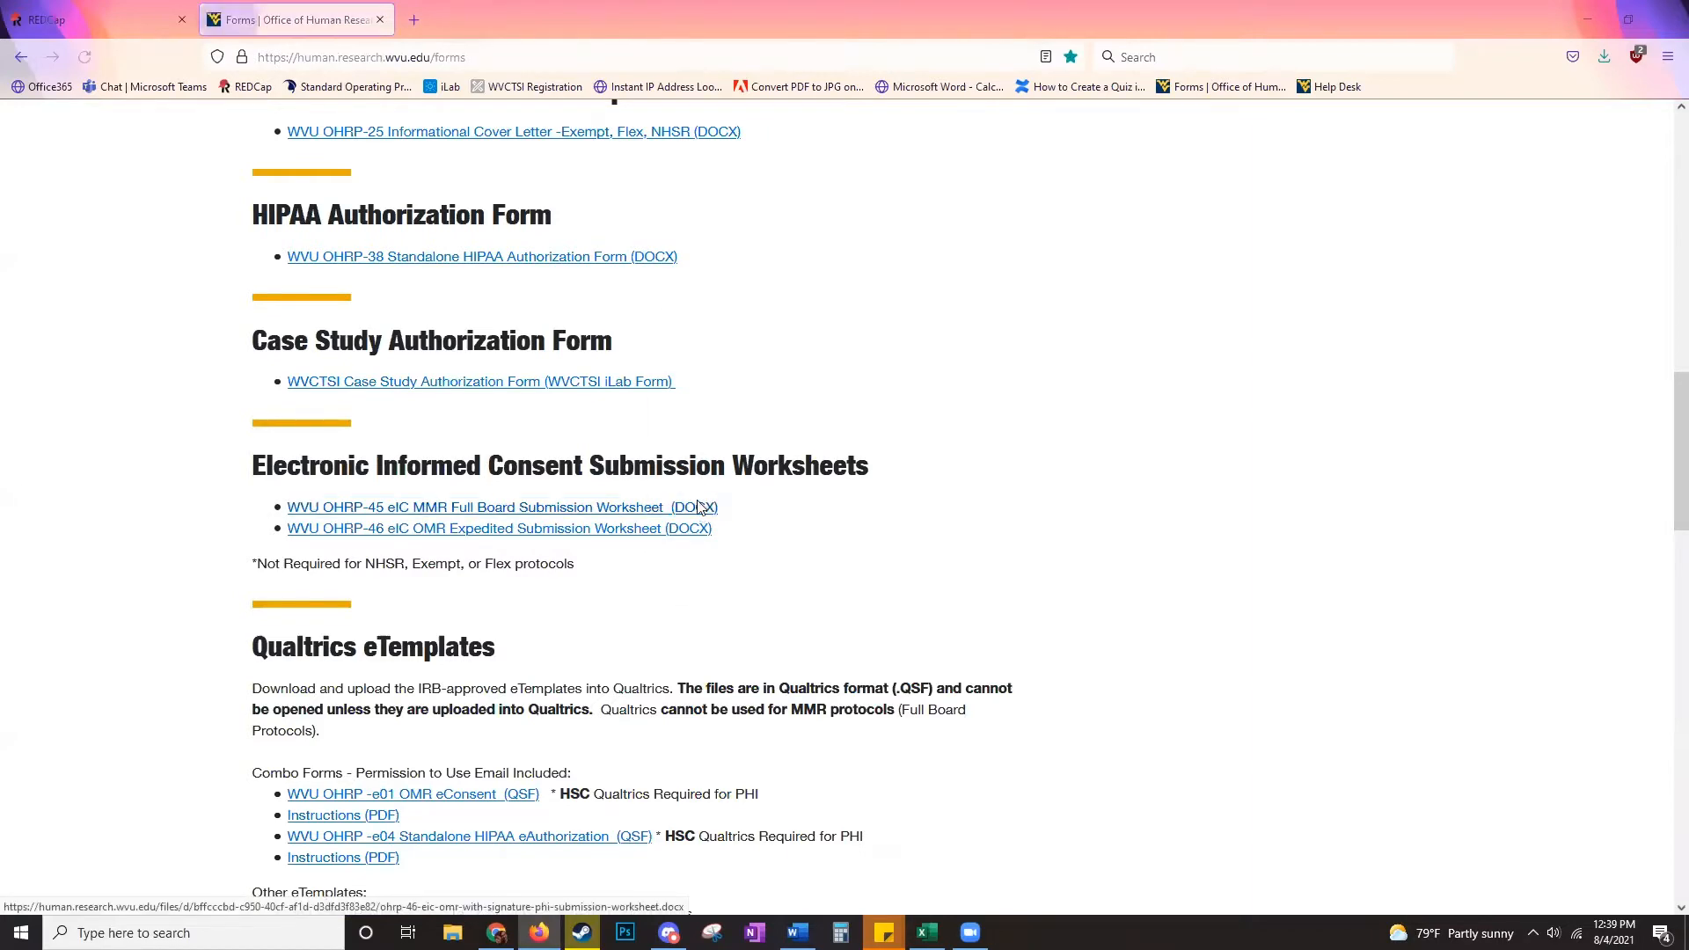
left_click(912, 571)
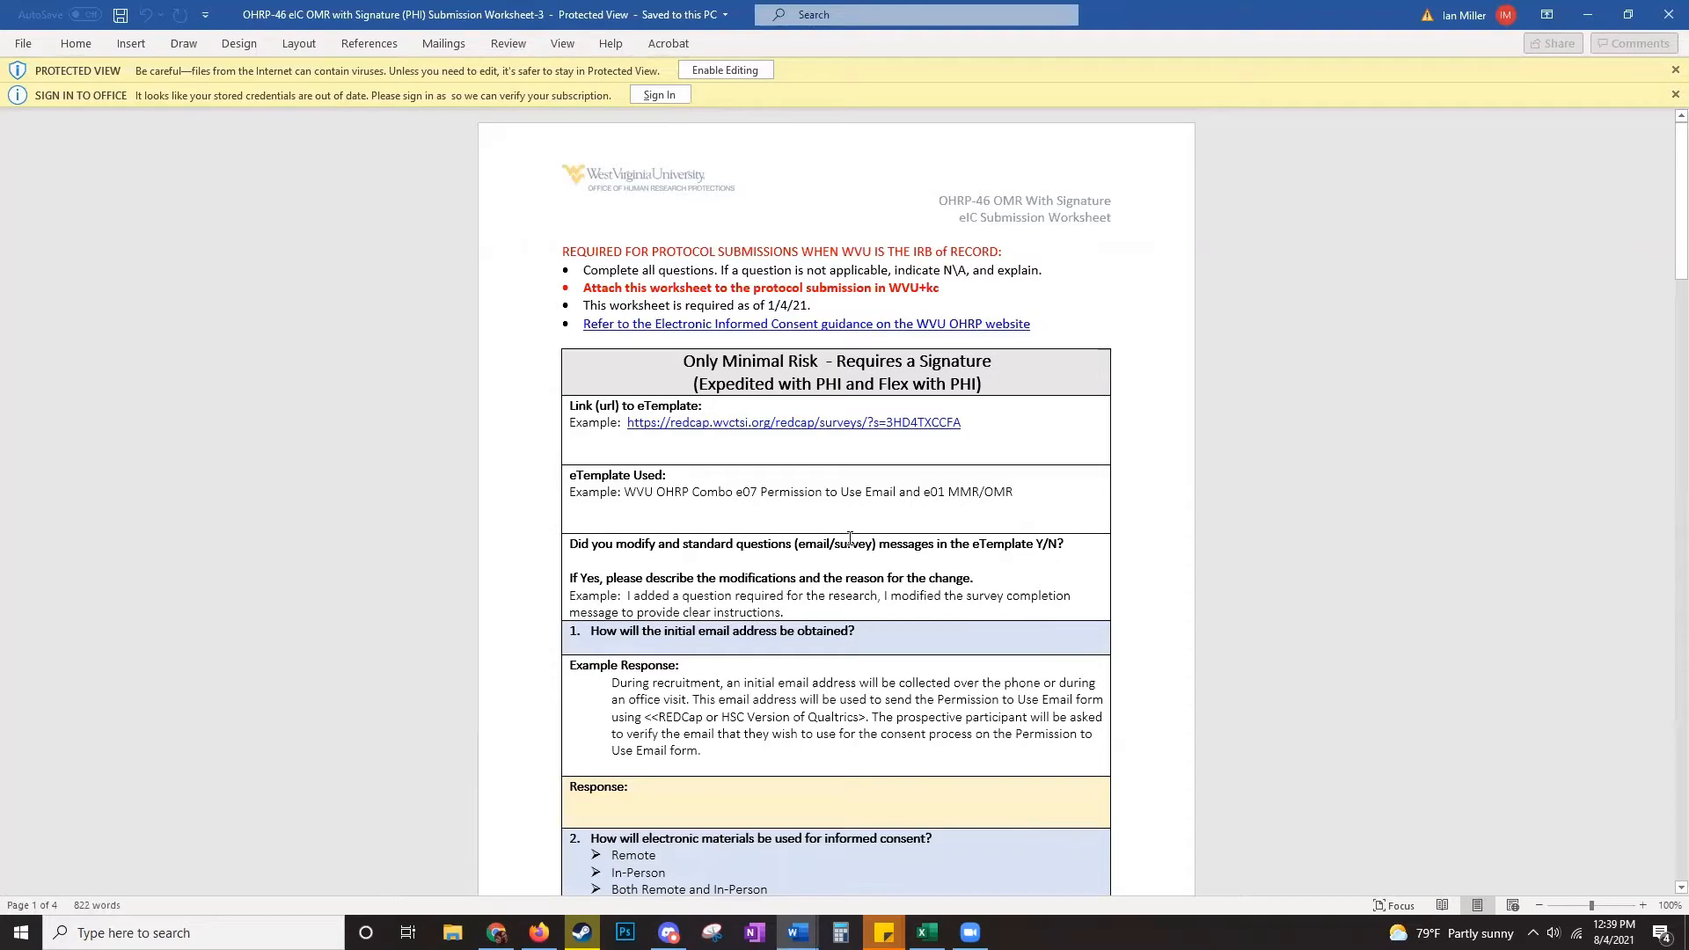
- Scroll through all four pages of the OHRP-46 worksheet in Protected View
scroll(668, 413, "down", 3)
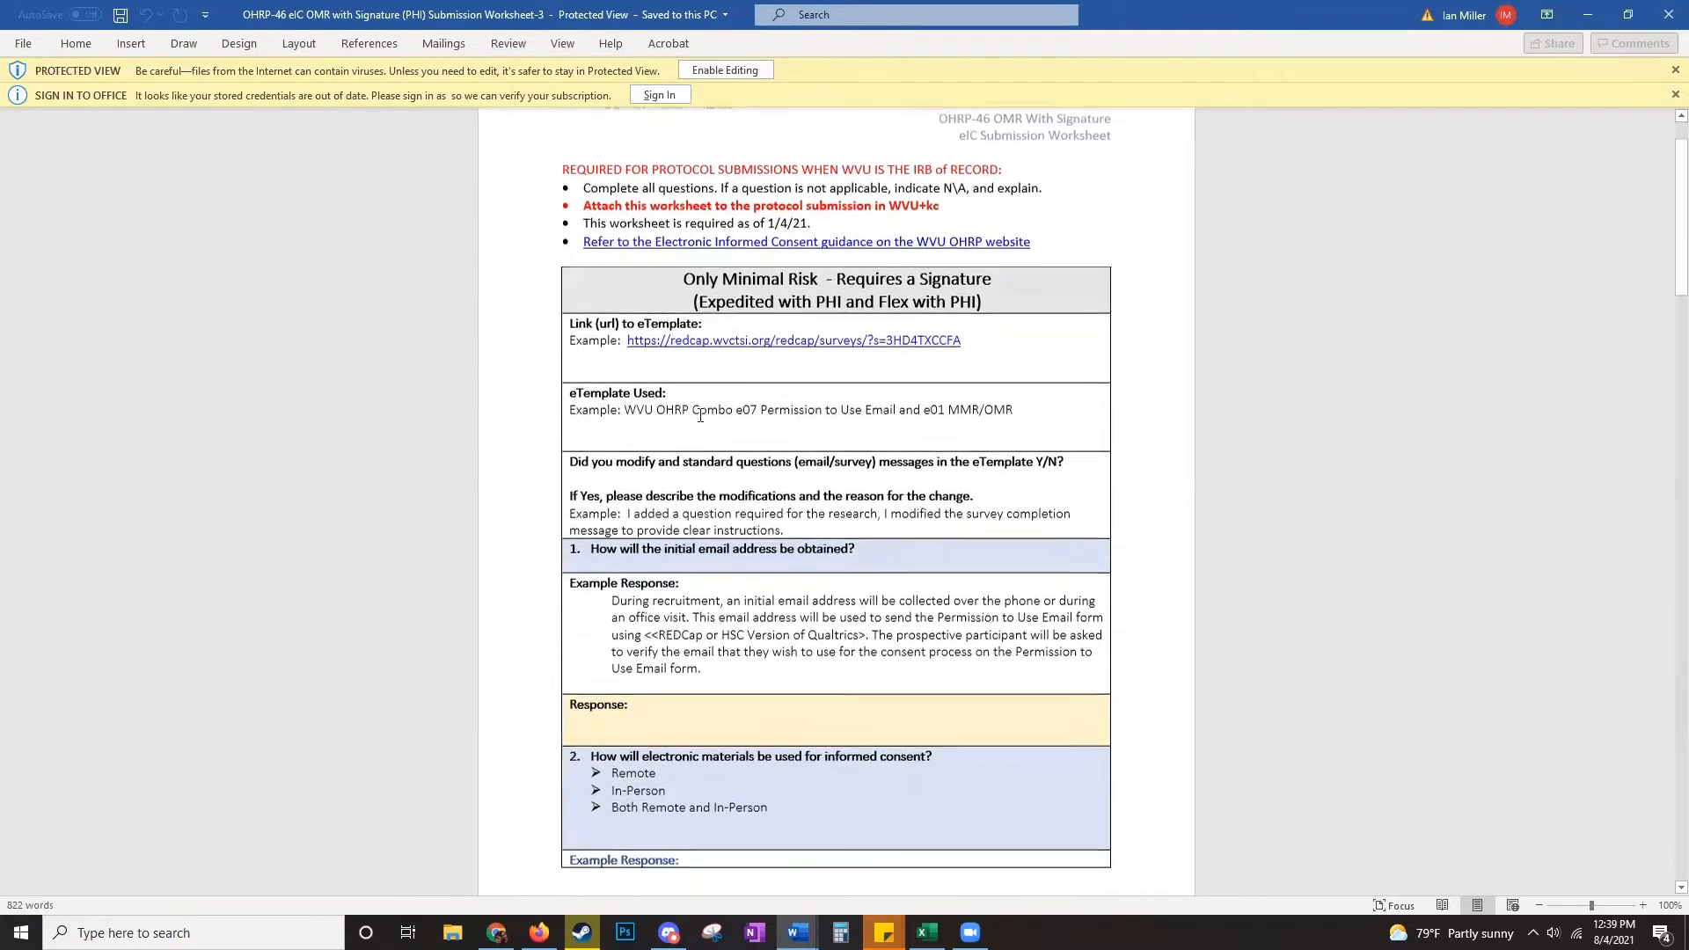
scroll(637, 393, "down", 8)
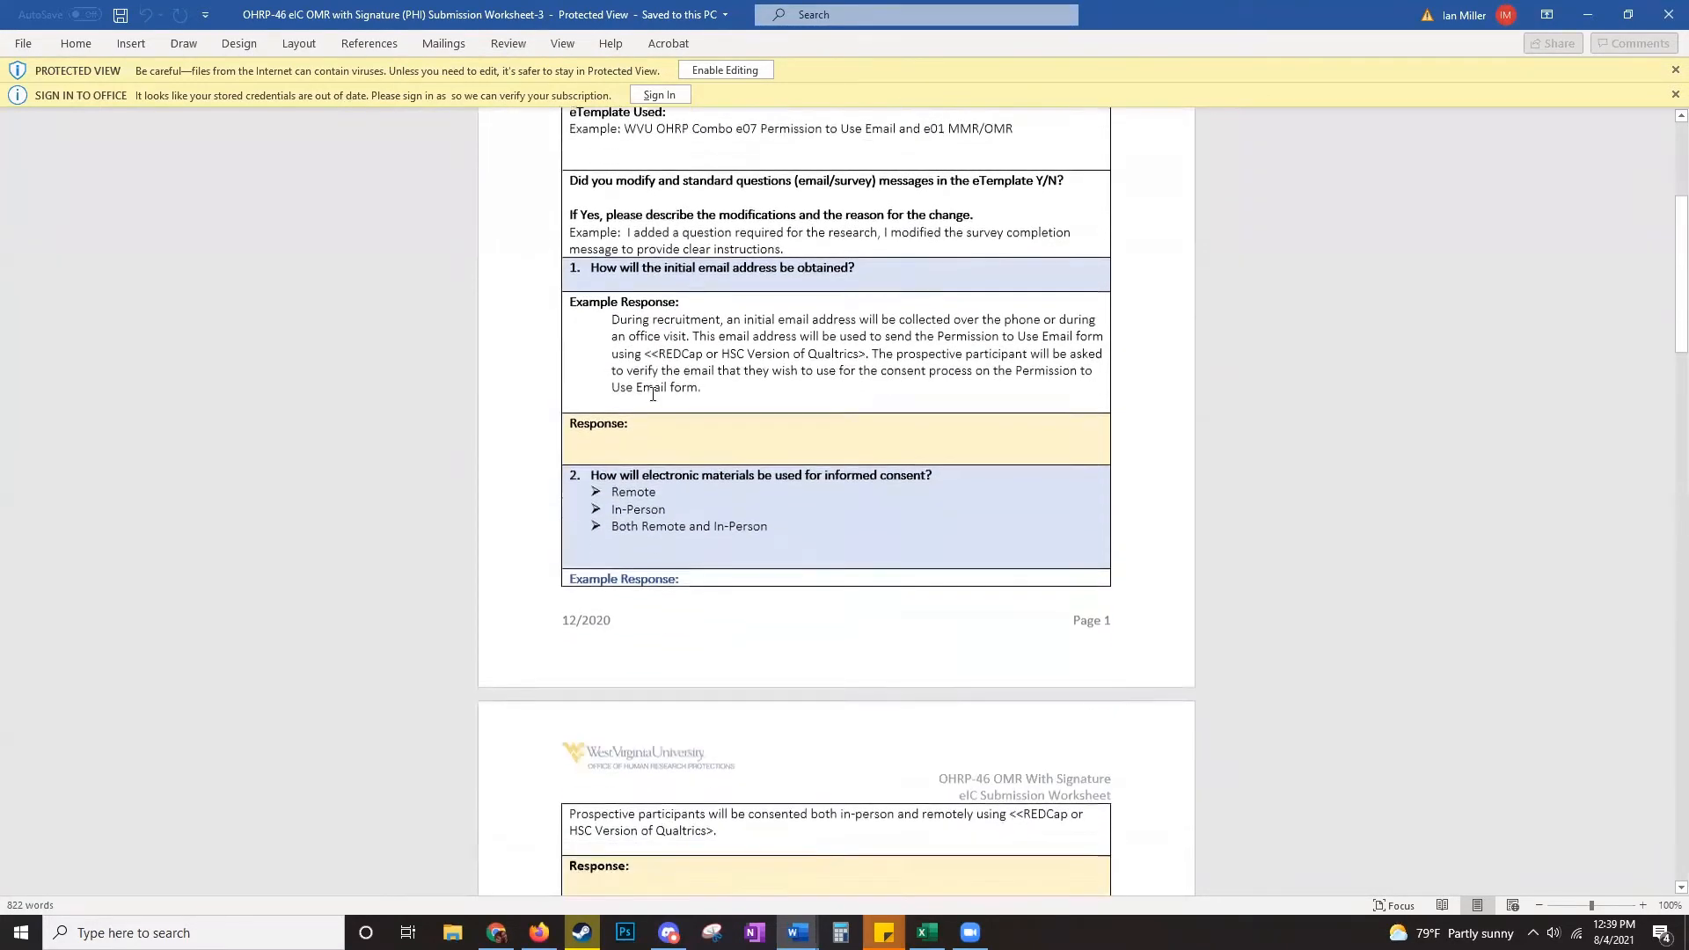
scroll(654, 398, "down", 10)
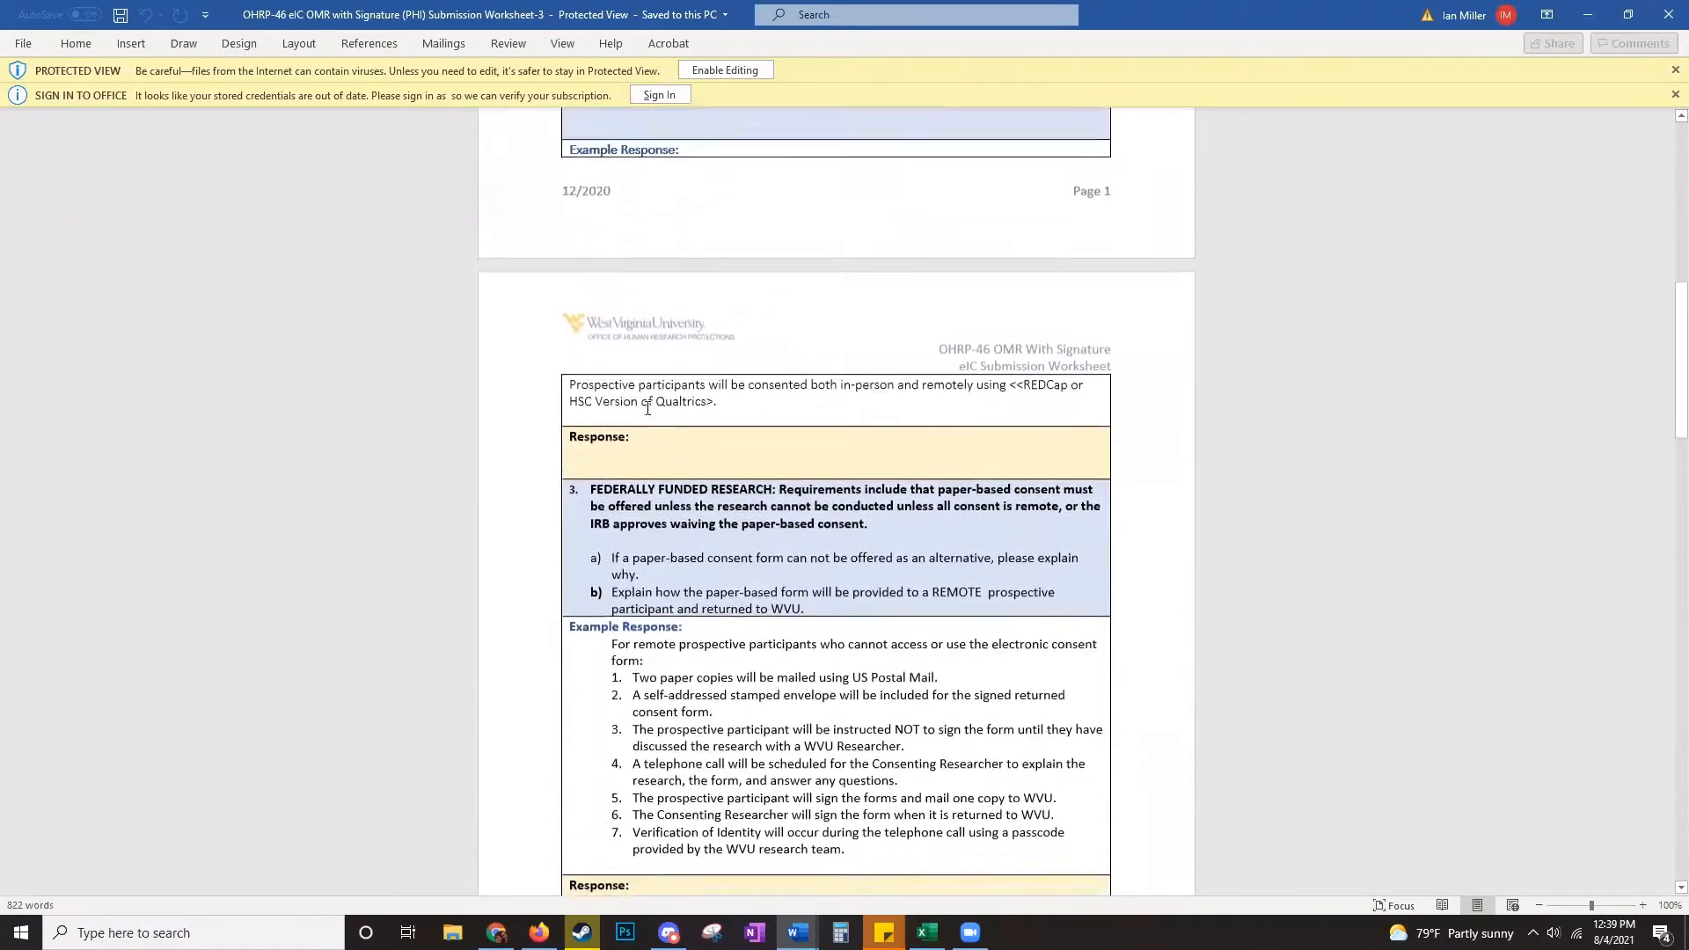
scroll(648, 408, "down", 20)
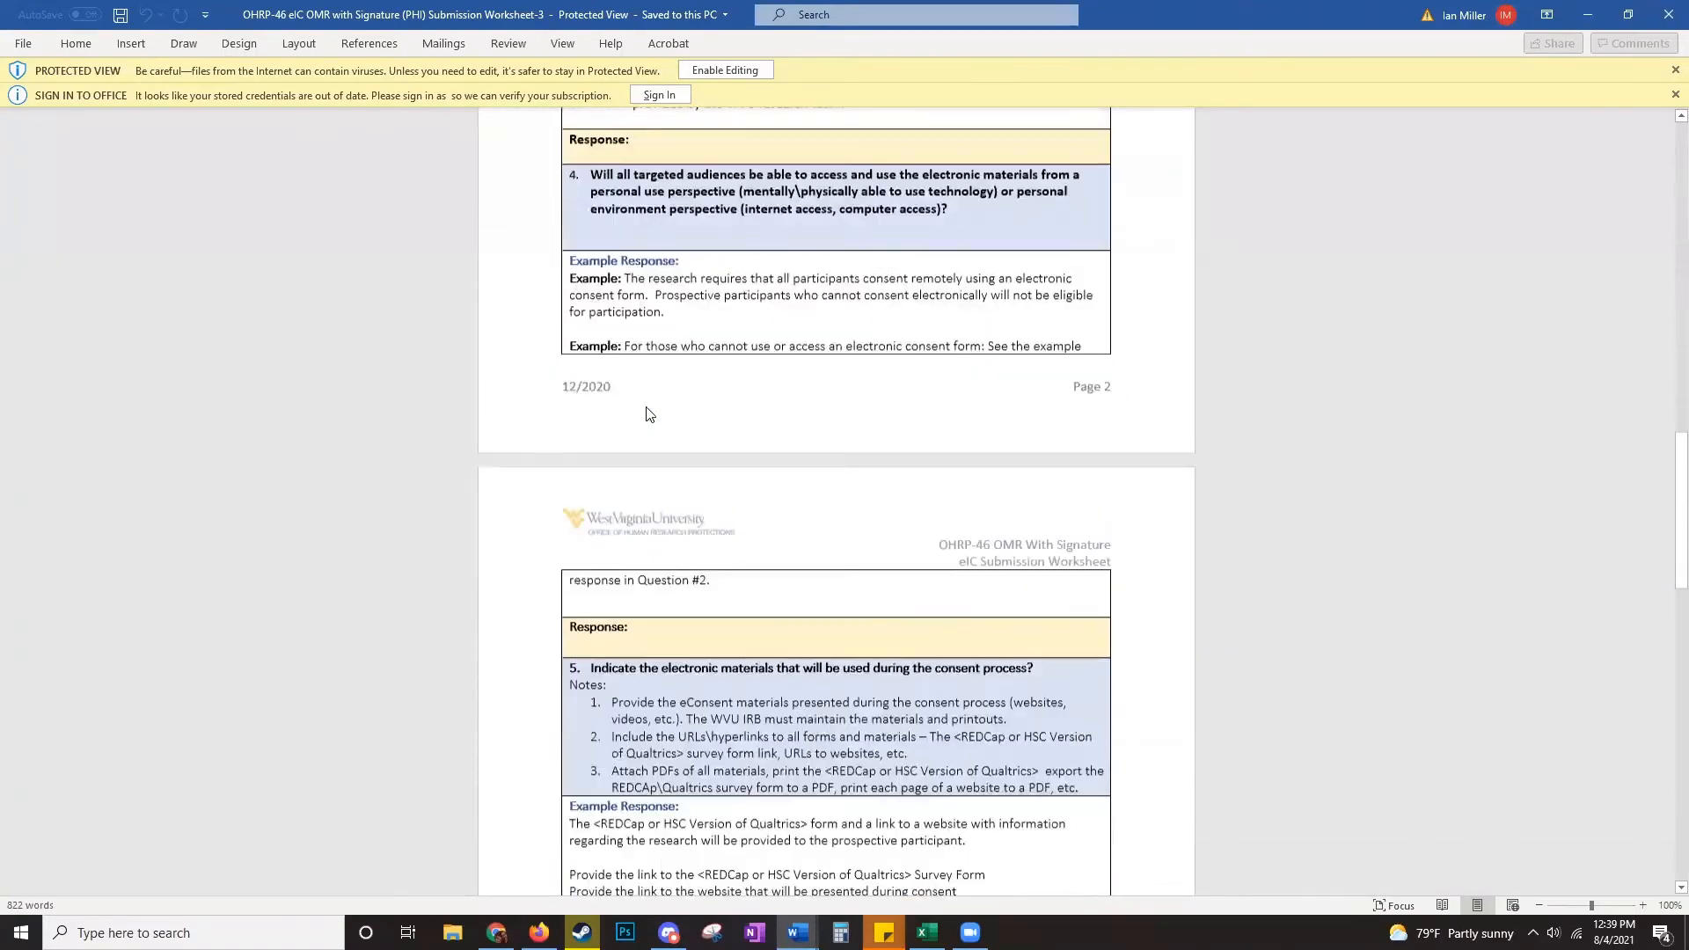
scroll(647, 408, "down", 20)
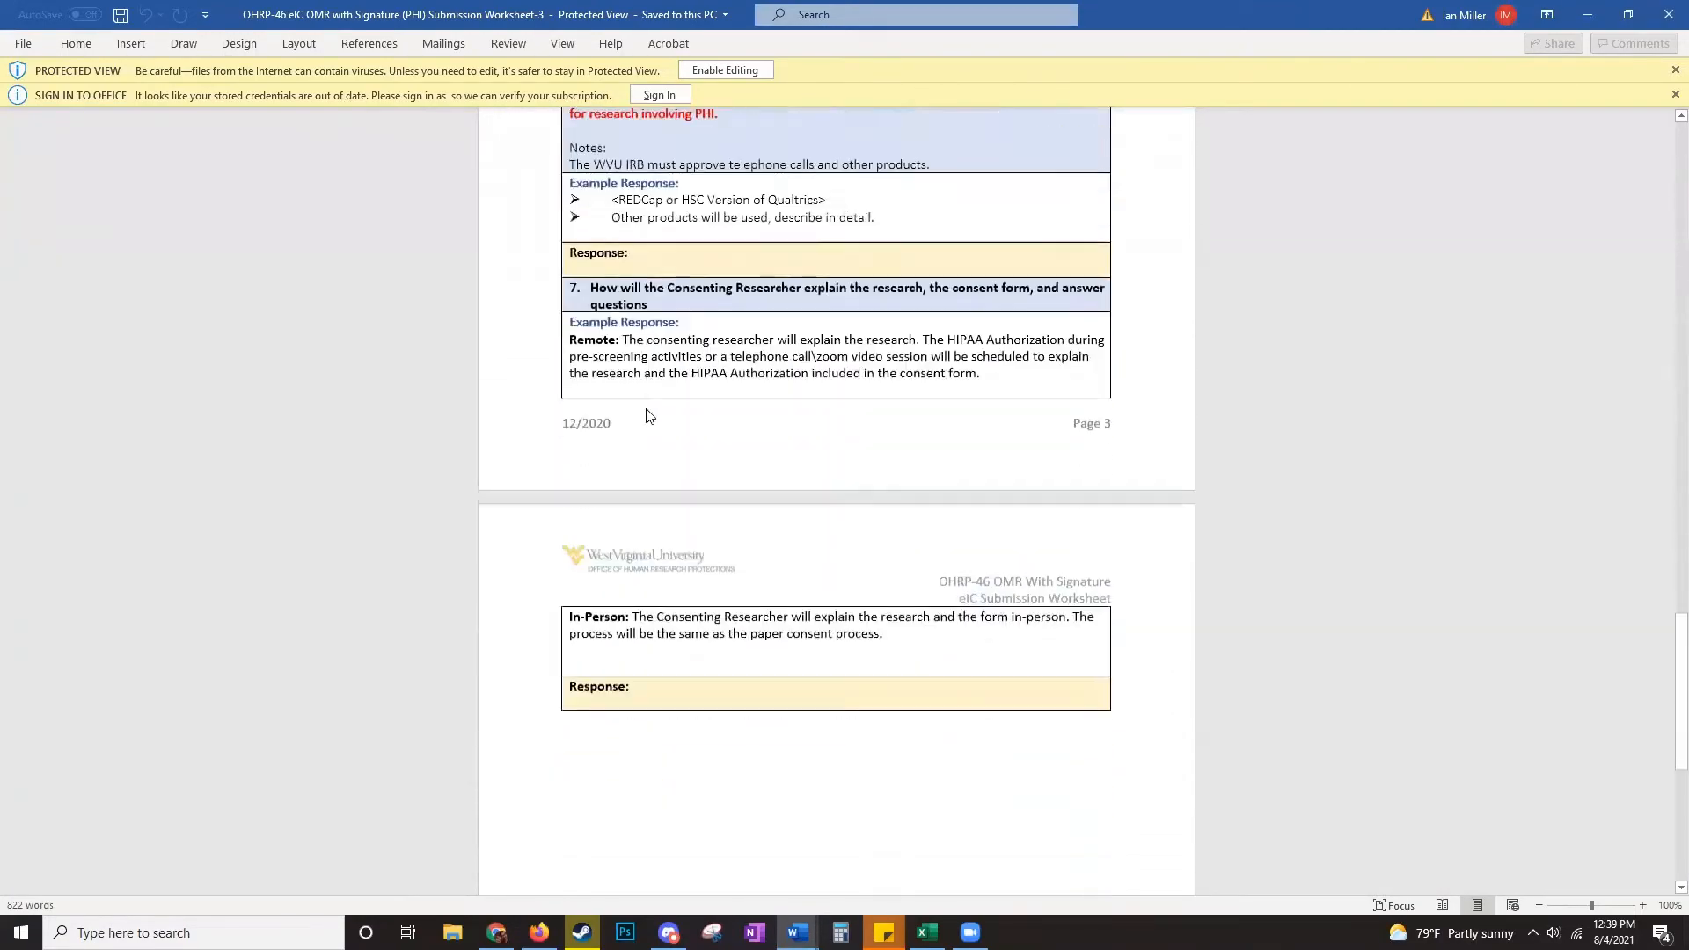
scroll(646, 413, "down", 10)
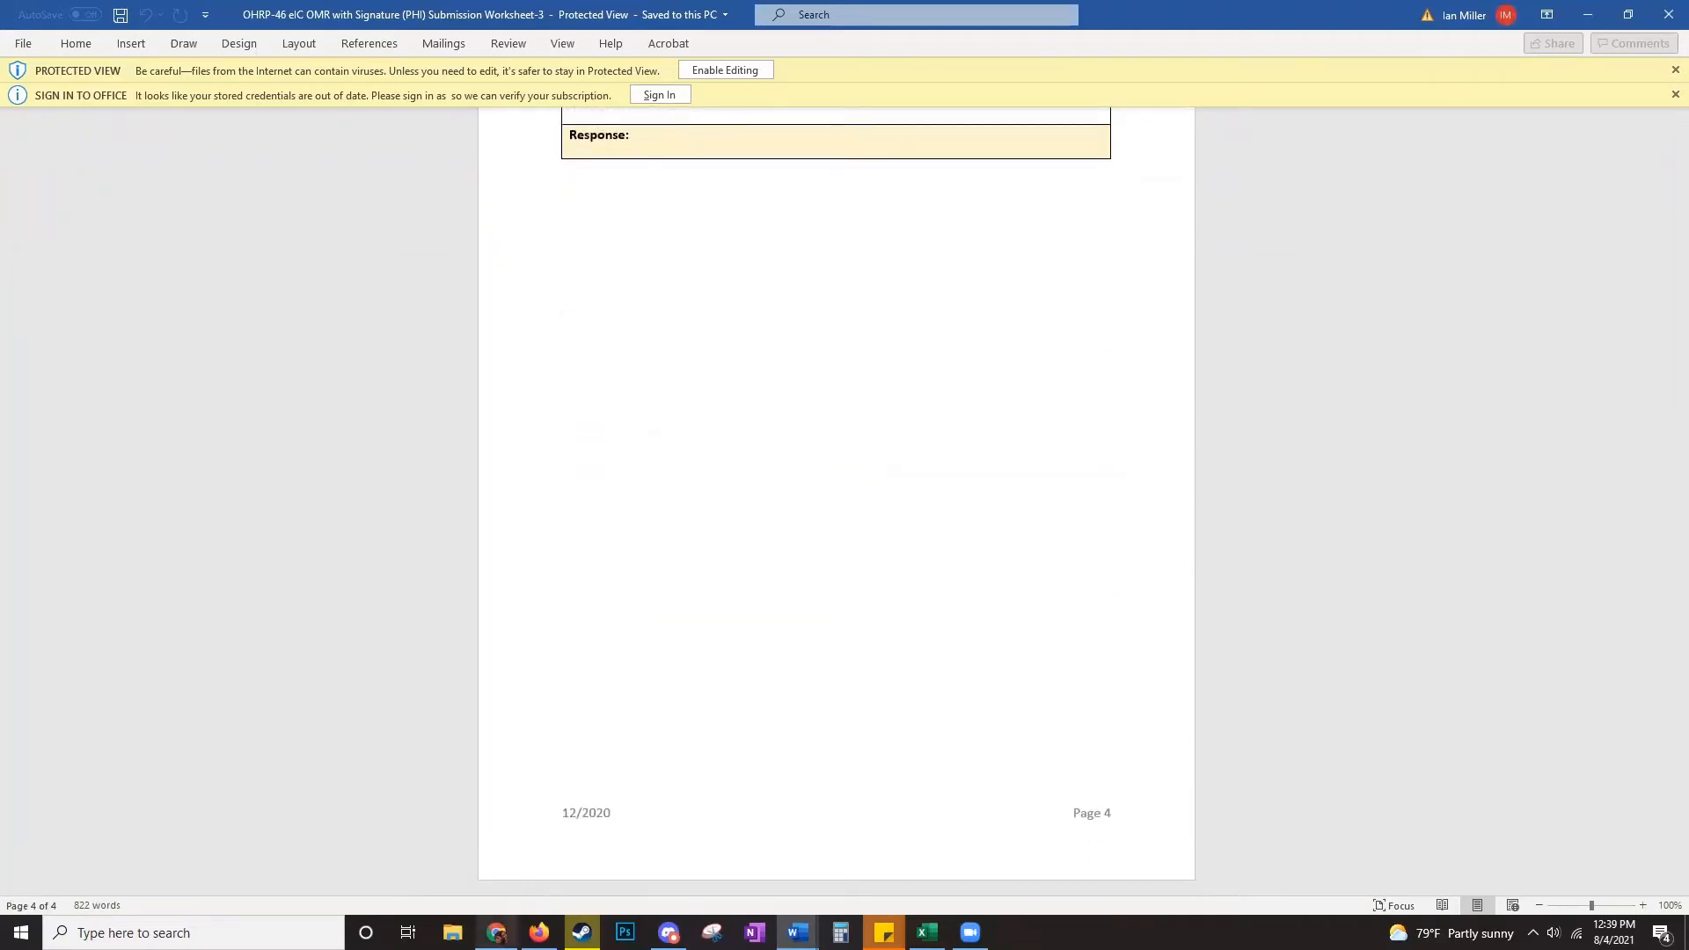
- Log in to REDCap in Firefox, approving two-step verification with a Duo push
left_click(539, 933)
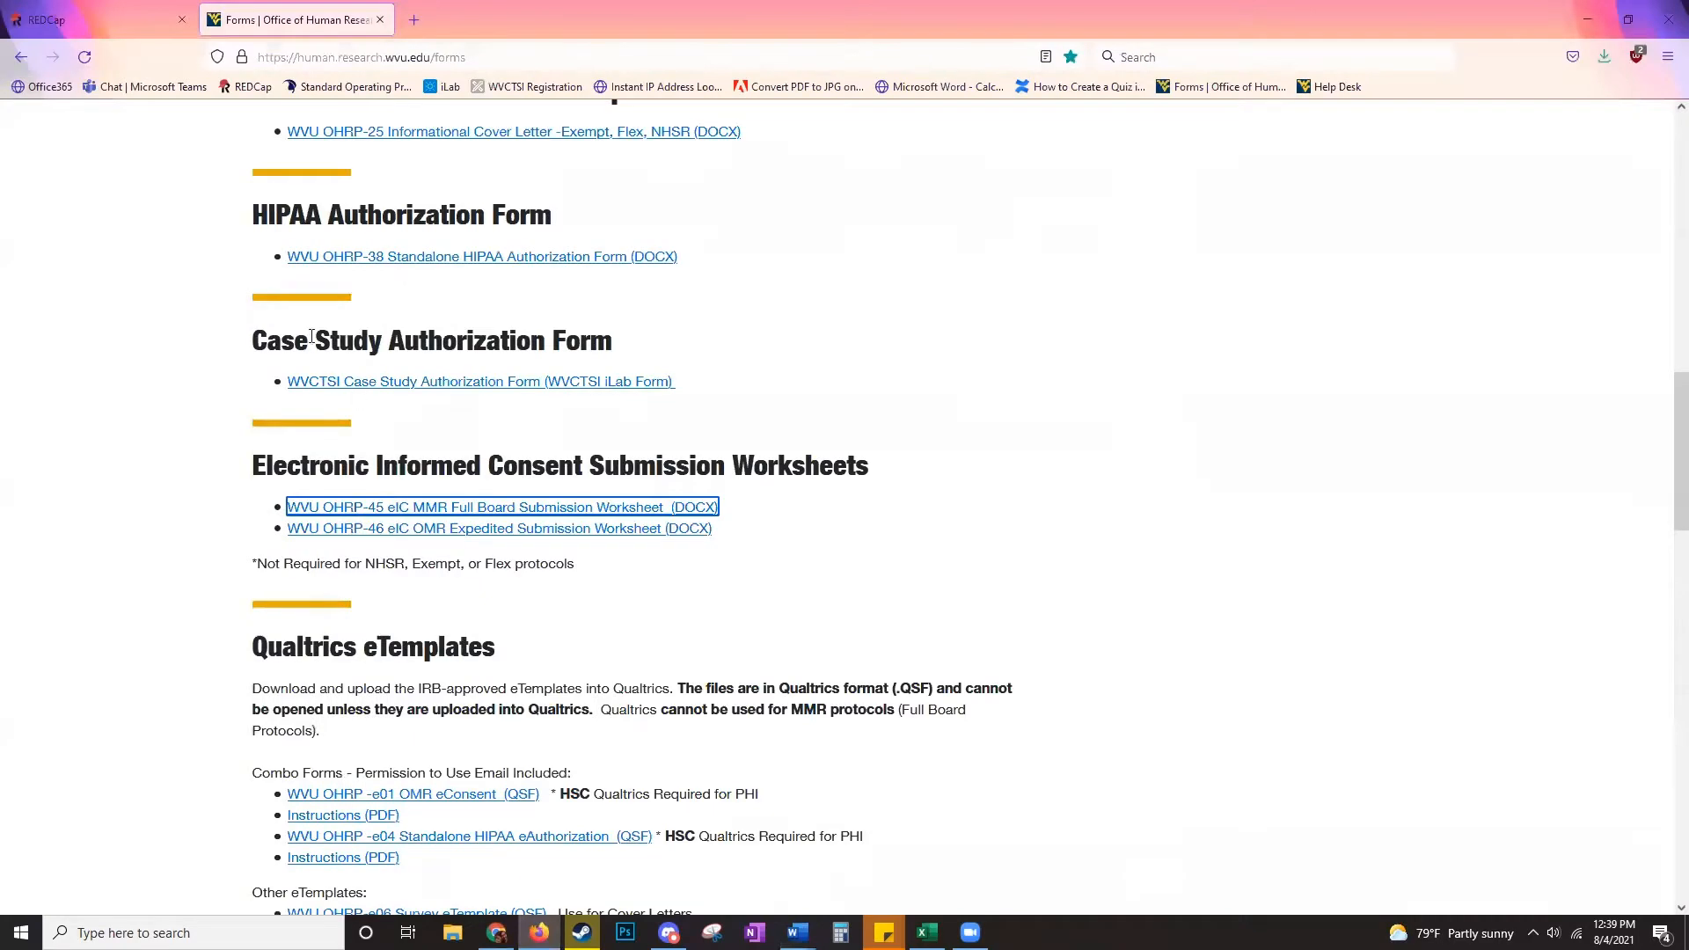
left_click(66, 20)
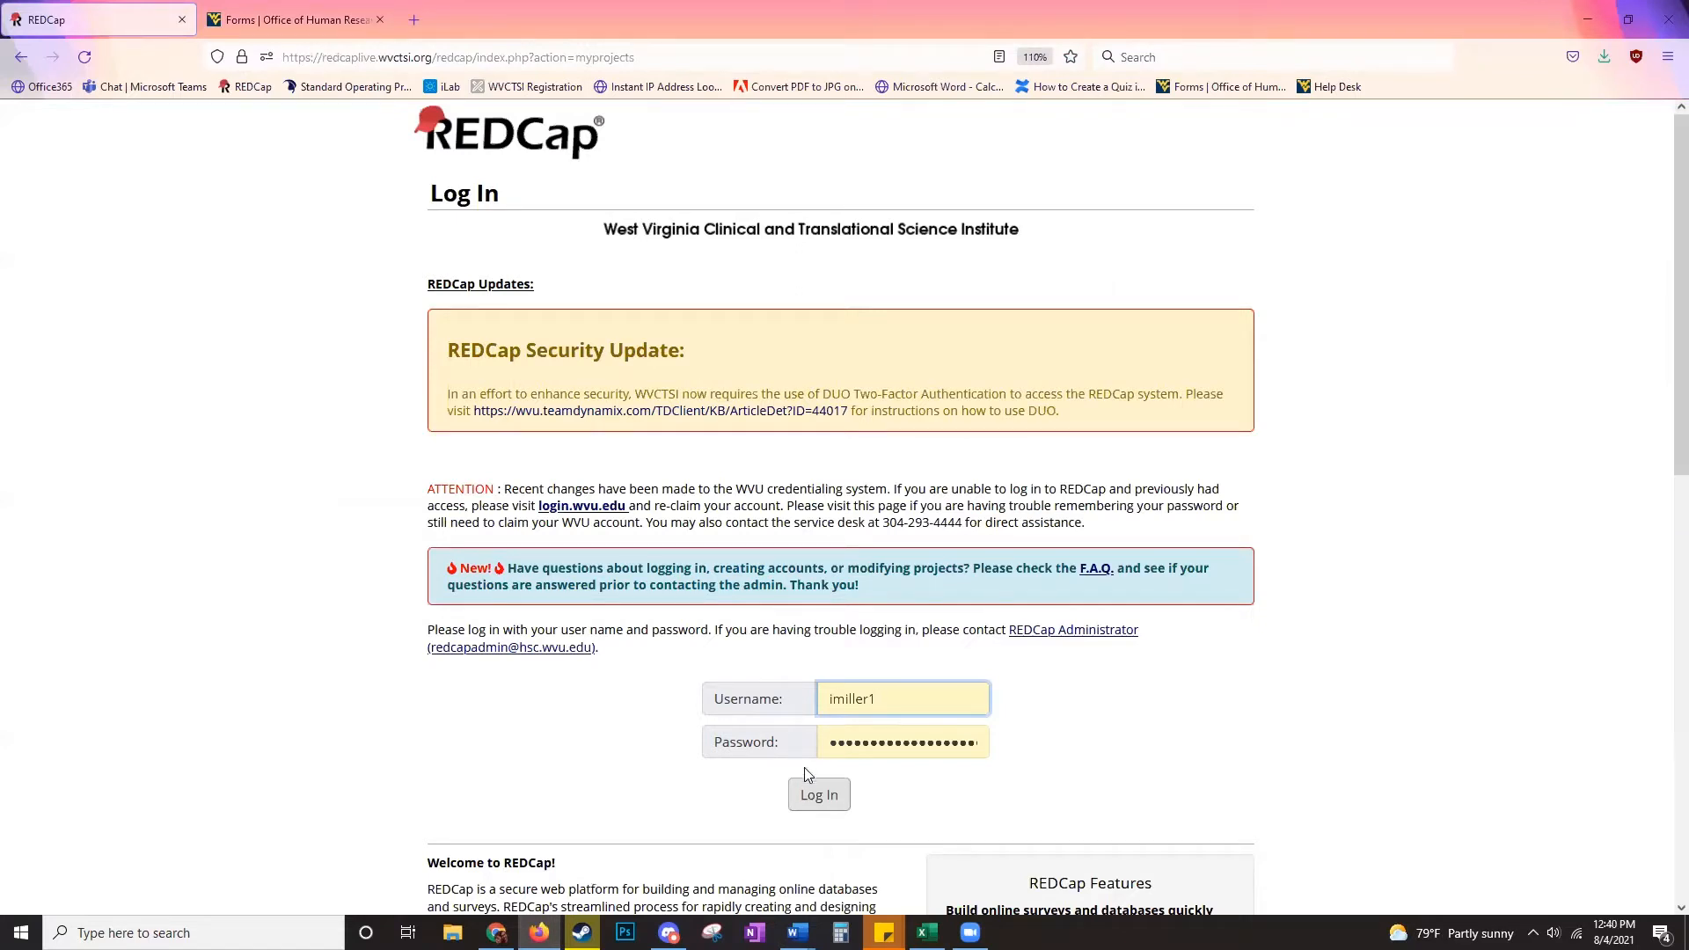
left_click(808, 794)
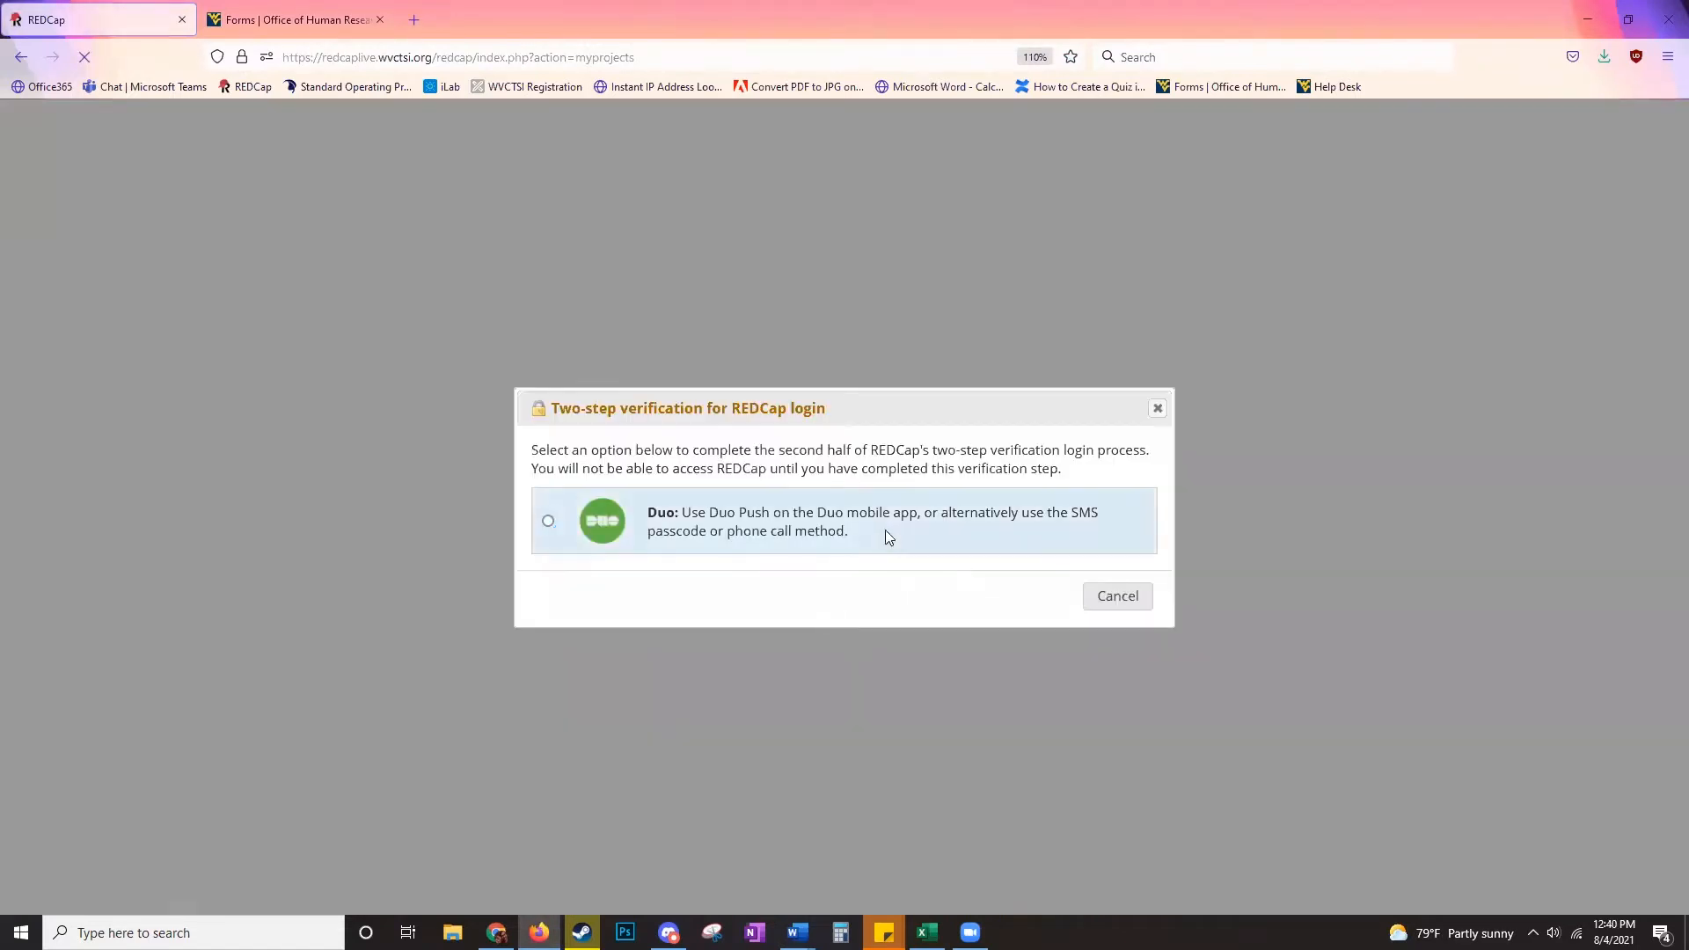
left_click(885, 530)
left_click(862, 437)
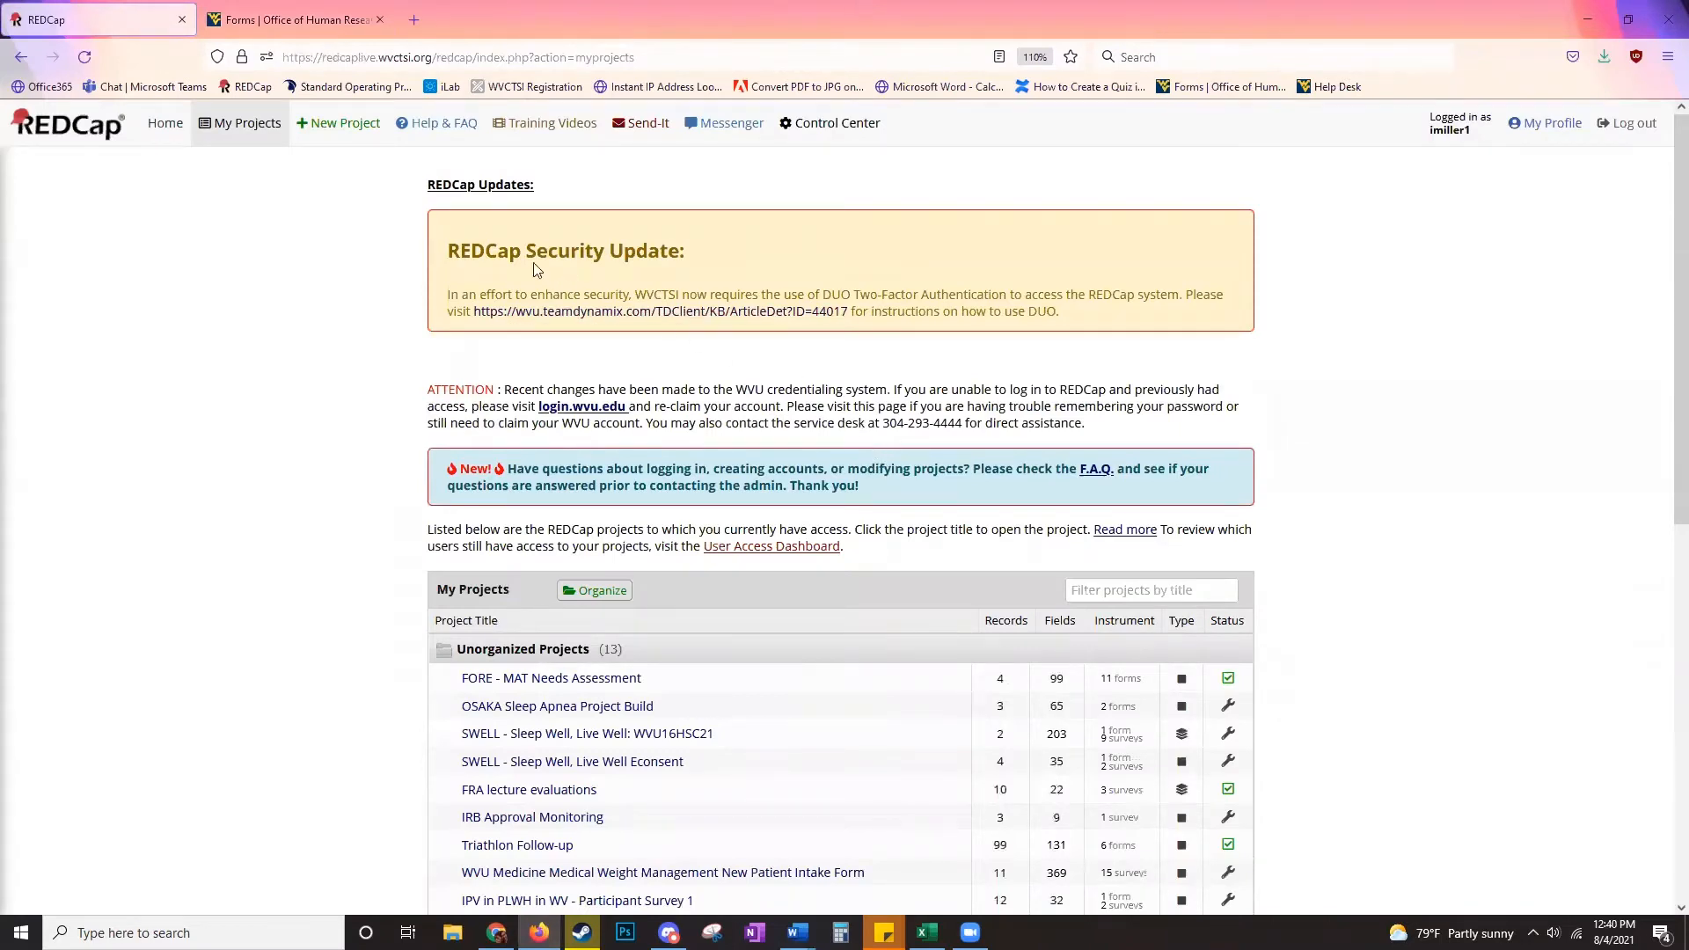
- Start a new project titled 'Video demonstration econsent', purpose Operational Support, notes 'Test build'
left_click(344, 132)
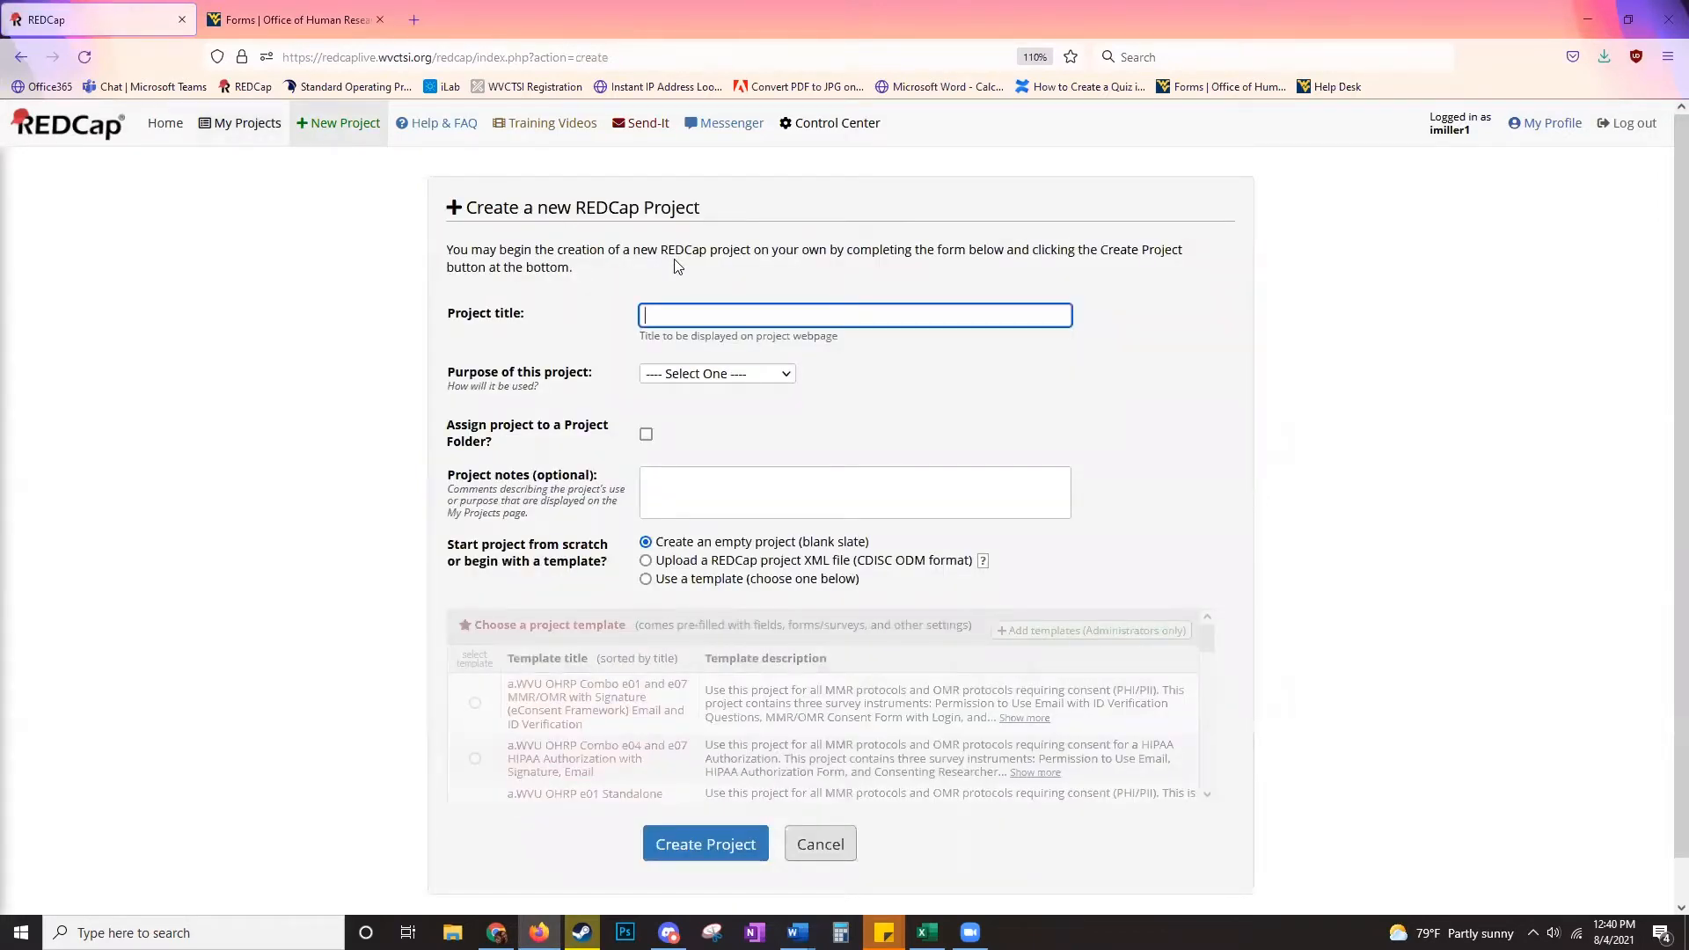
type("Video demonstration econsent")
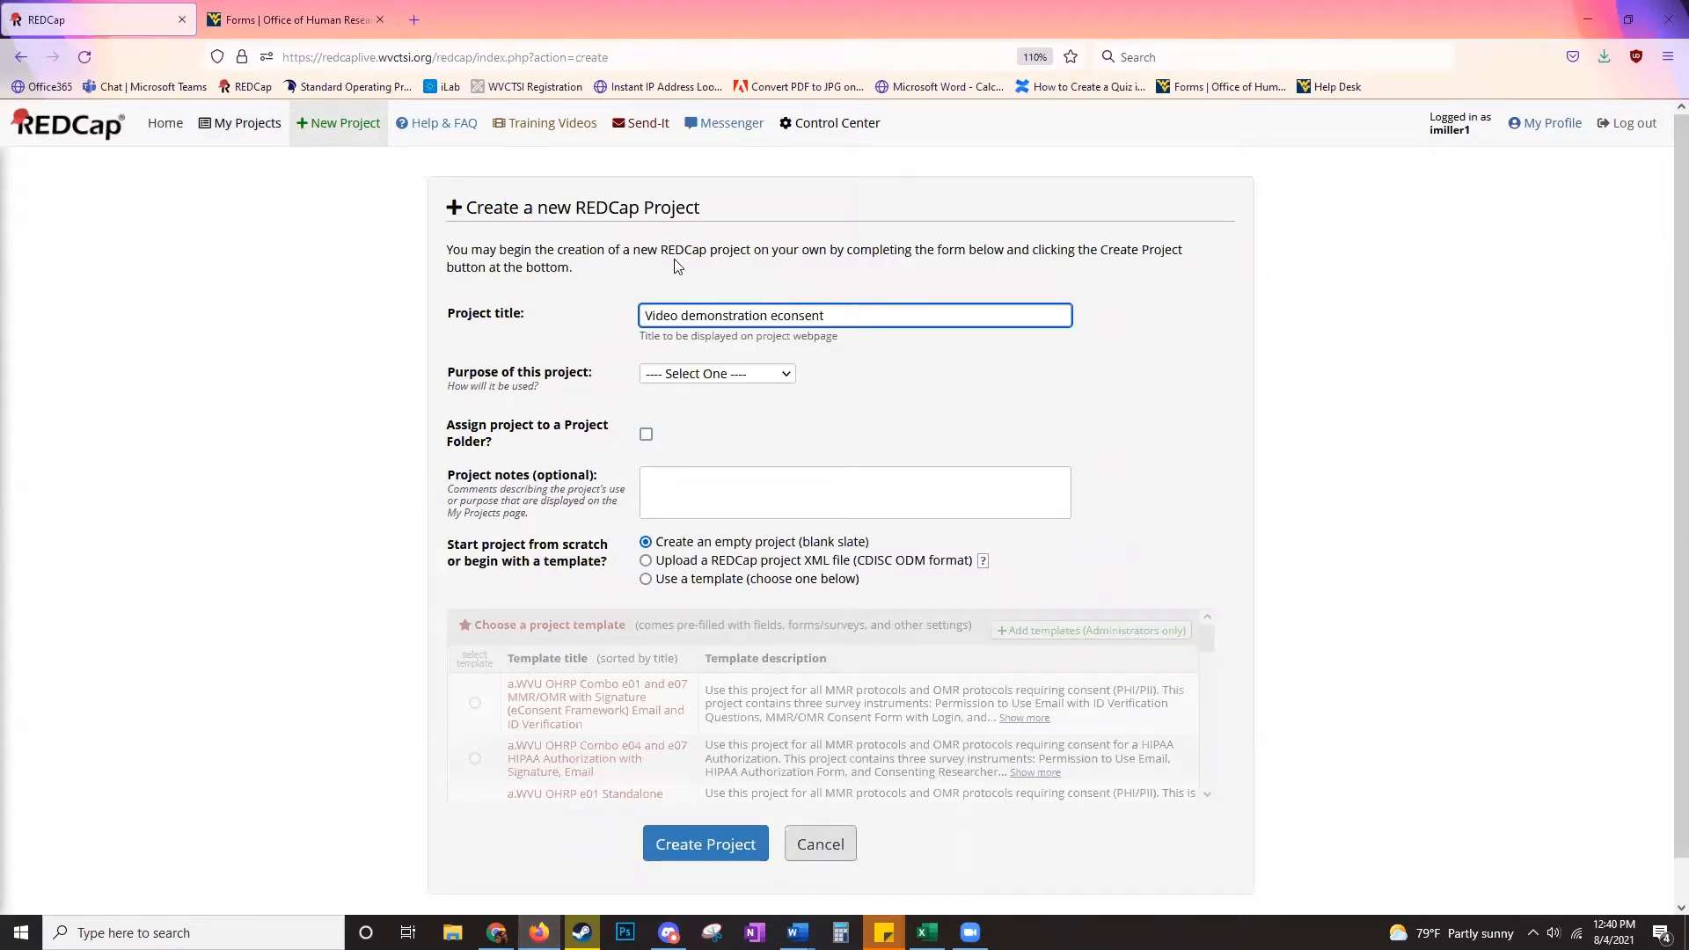
left_click(694, 373)
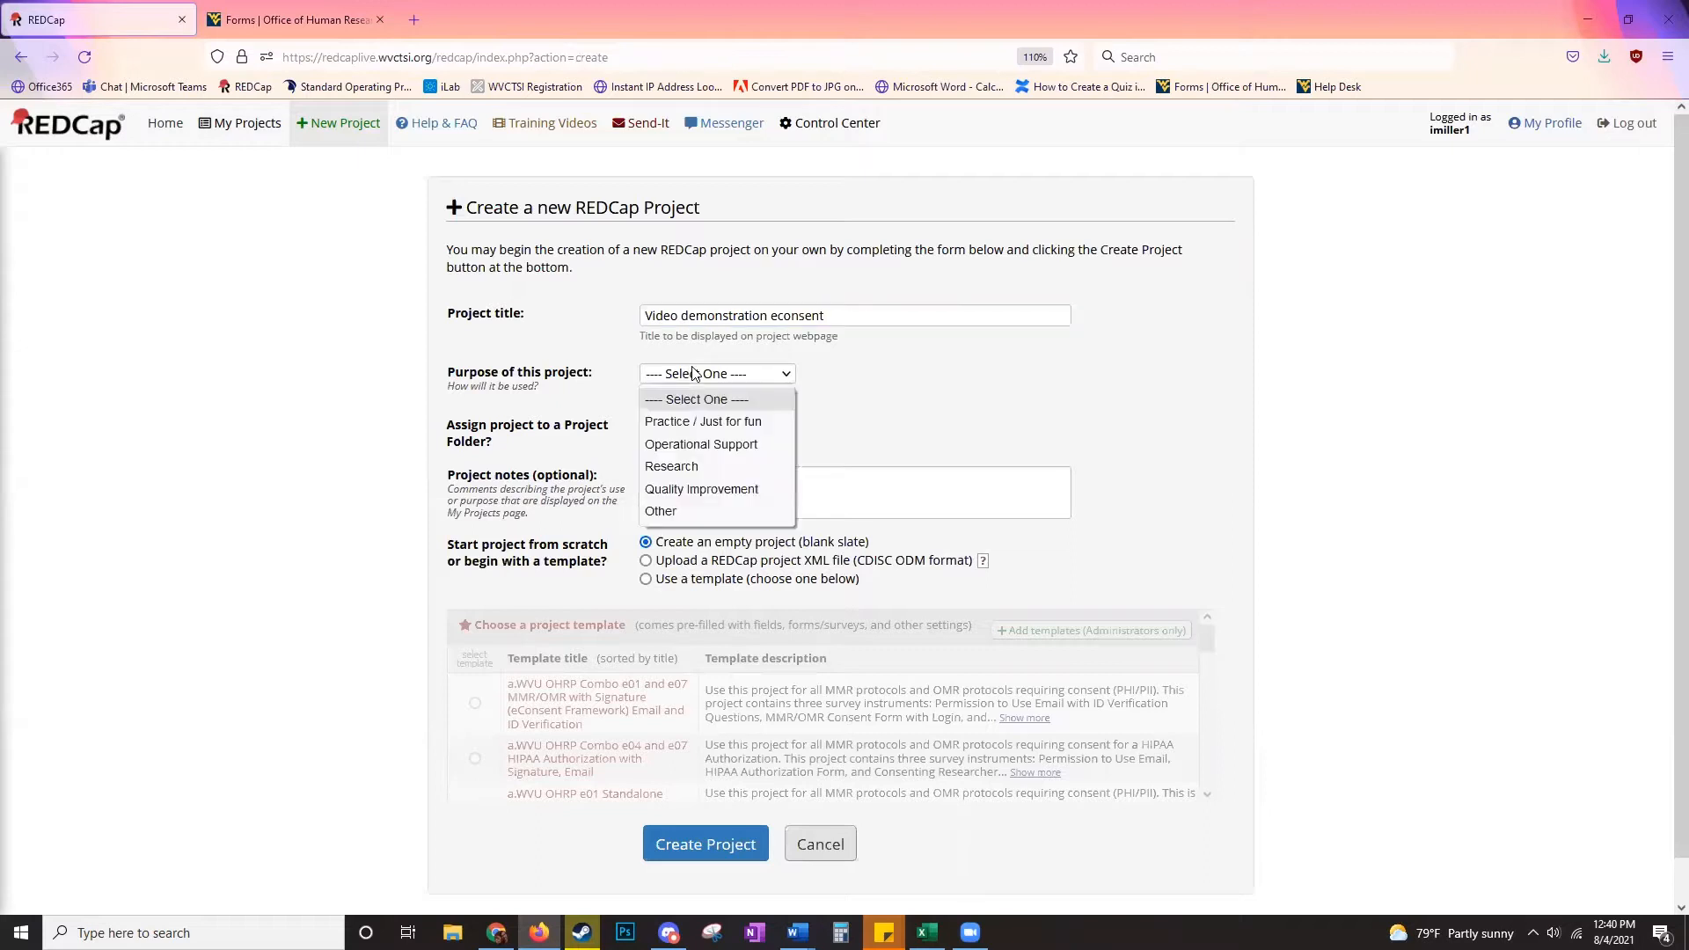
left_click(702, 444)
left_click(723, 375)
left_click(723, 374)
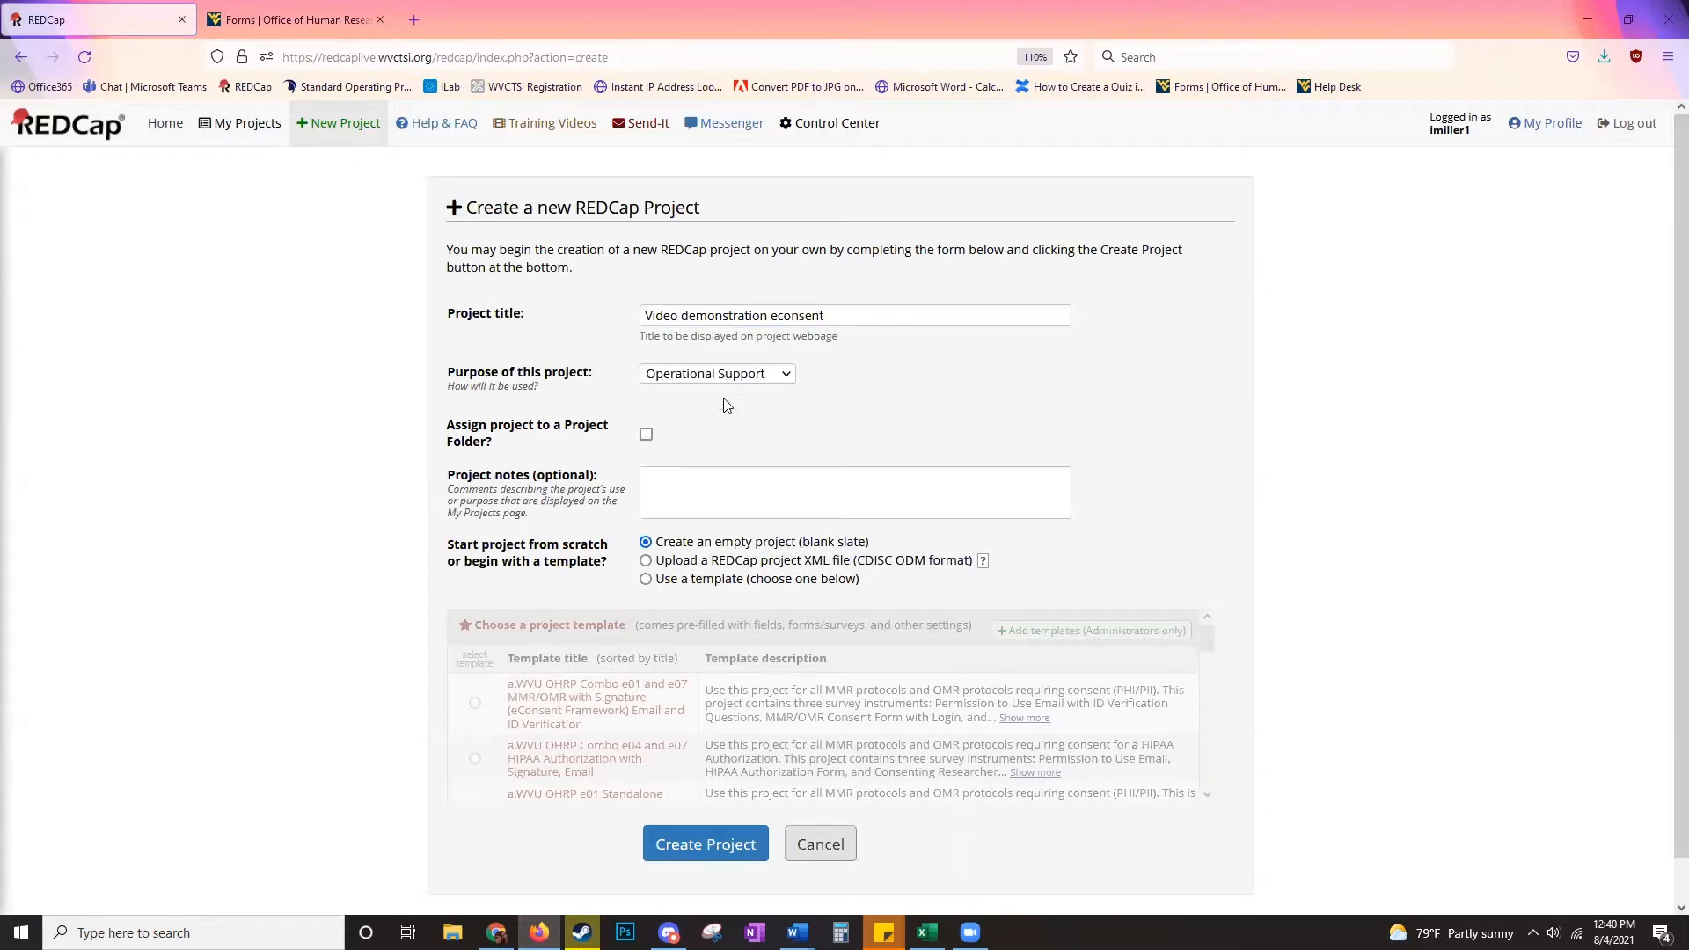
left_click(698, 486)
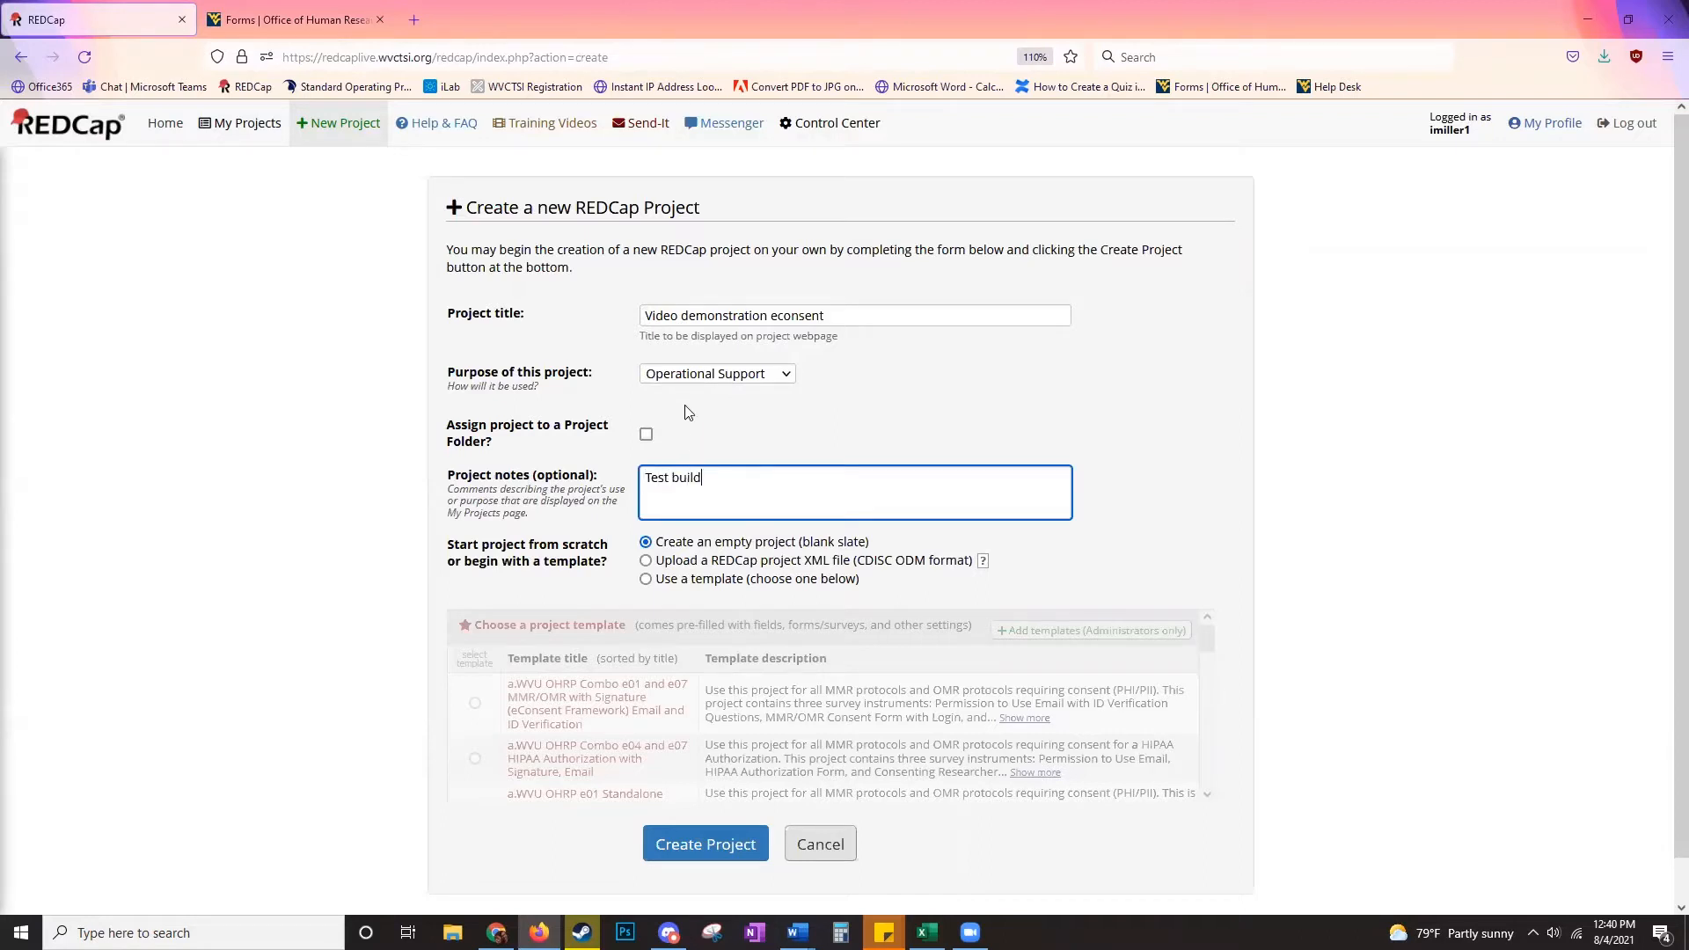
- Create the project from the WVU OHRP Combo e01 and e07 template
scroll(688, 412, "down", 1)
left_click(654, 535)
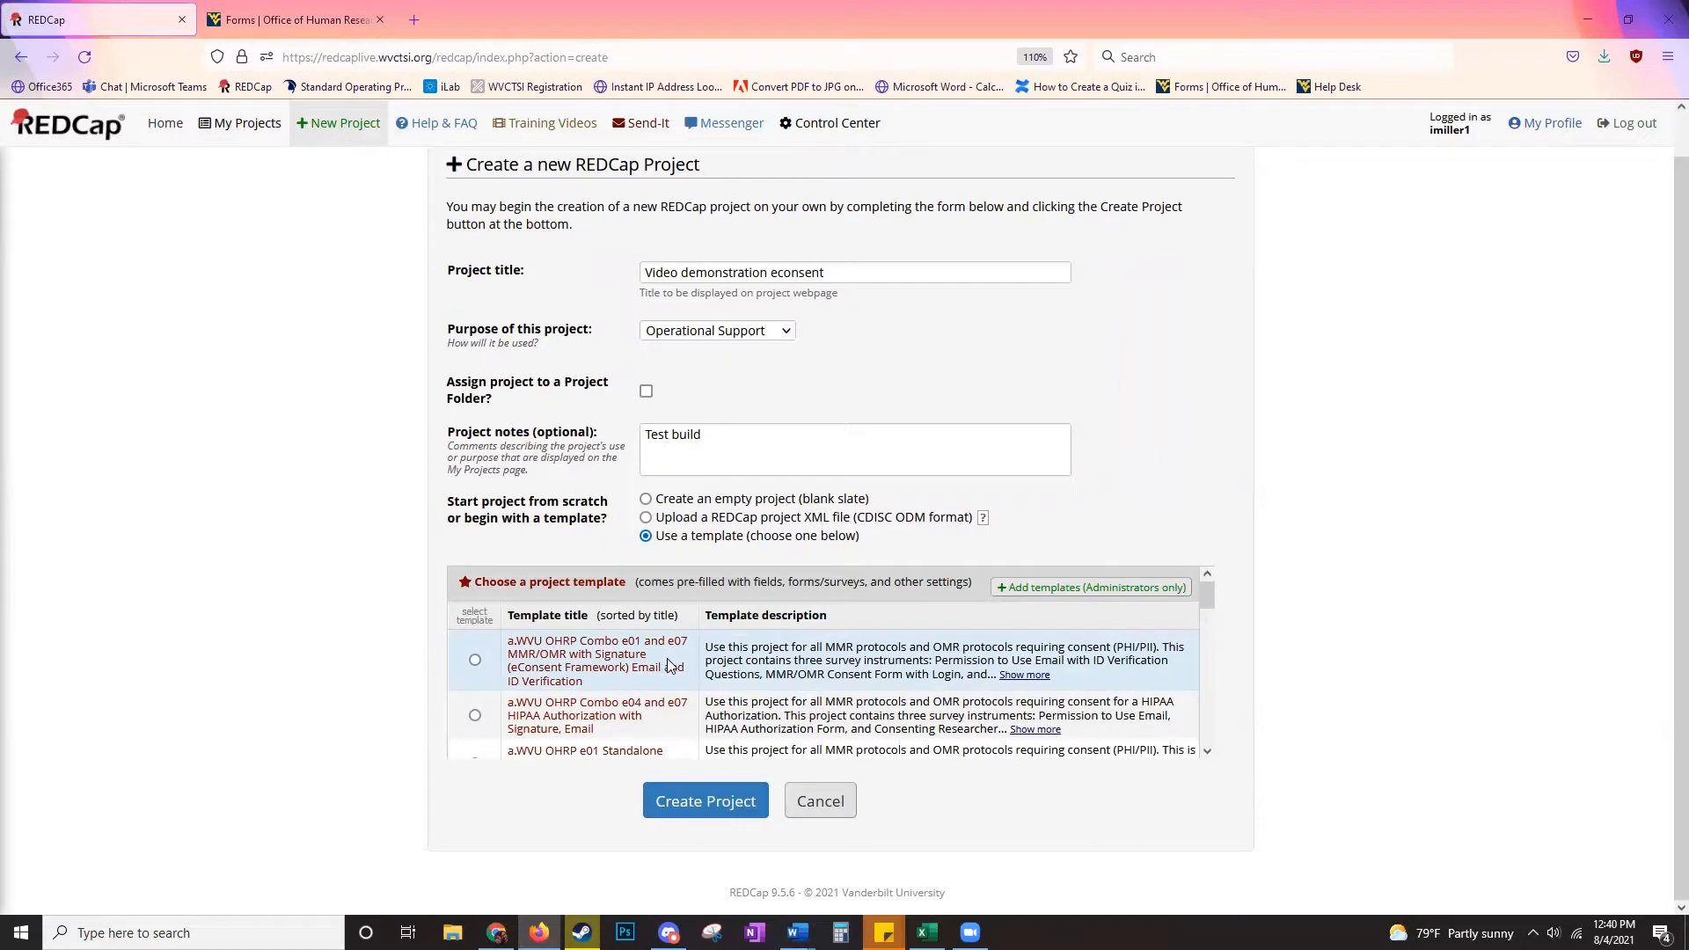
left_click(475, 661)
left_click(678, 806)
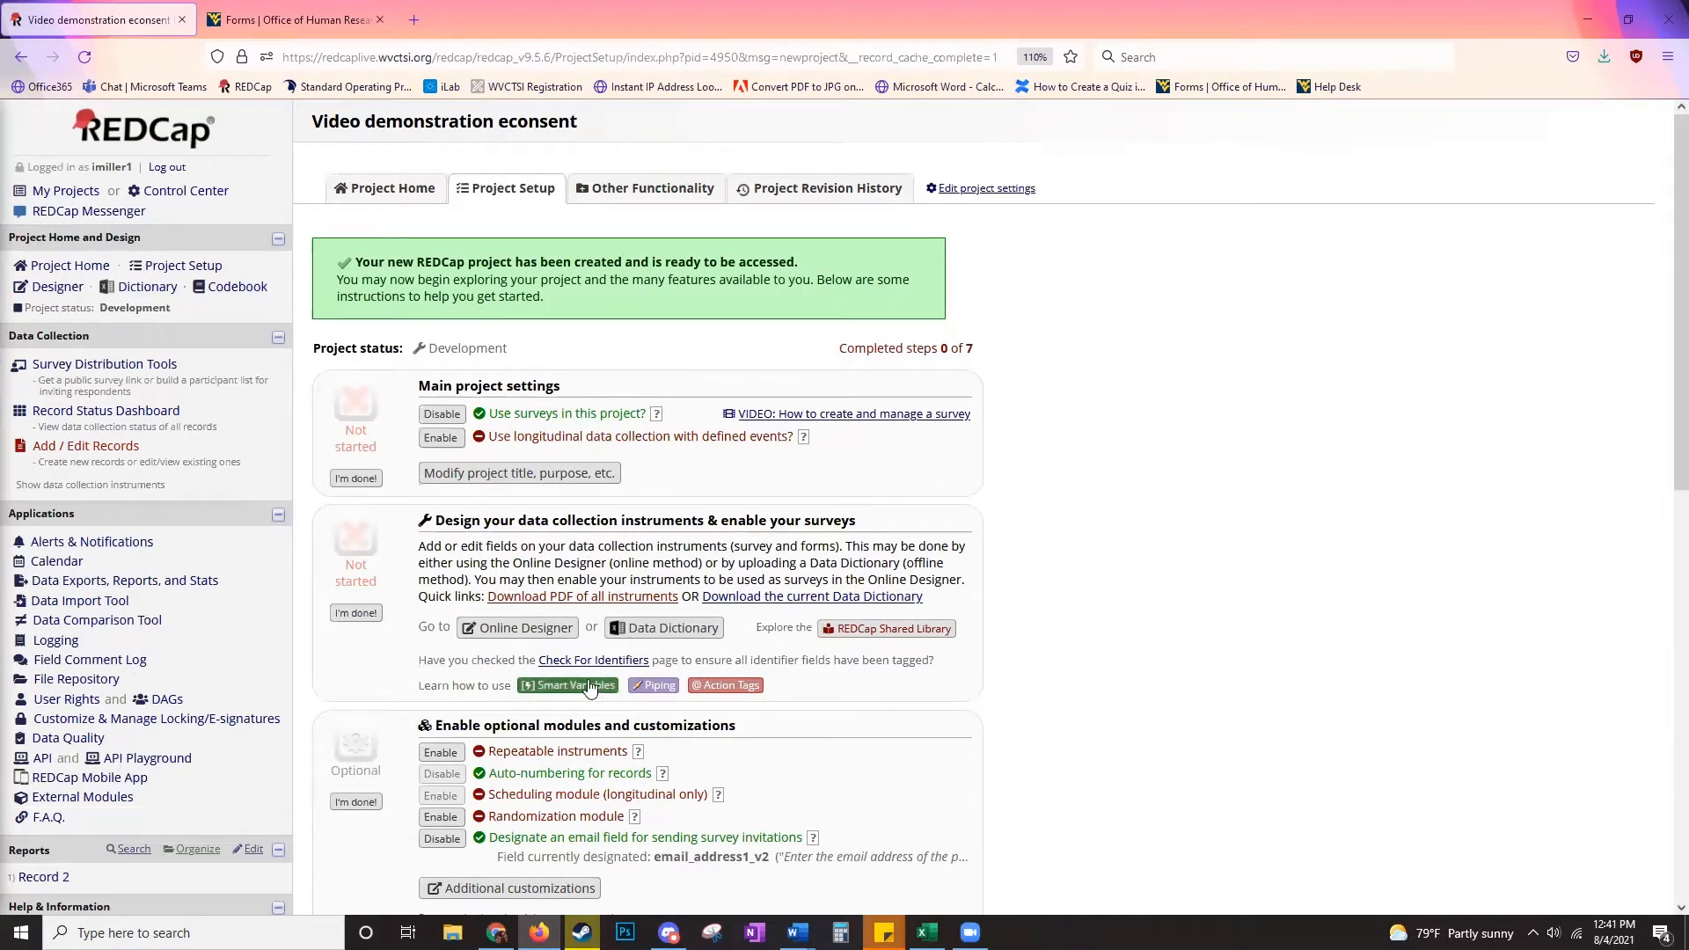
- Open the WVU e07 Permission instrument in the Online Designer and review its fields
left_click(57, 287)
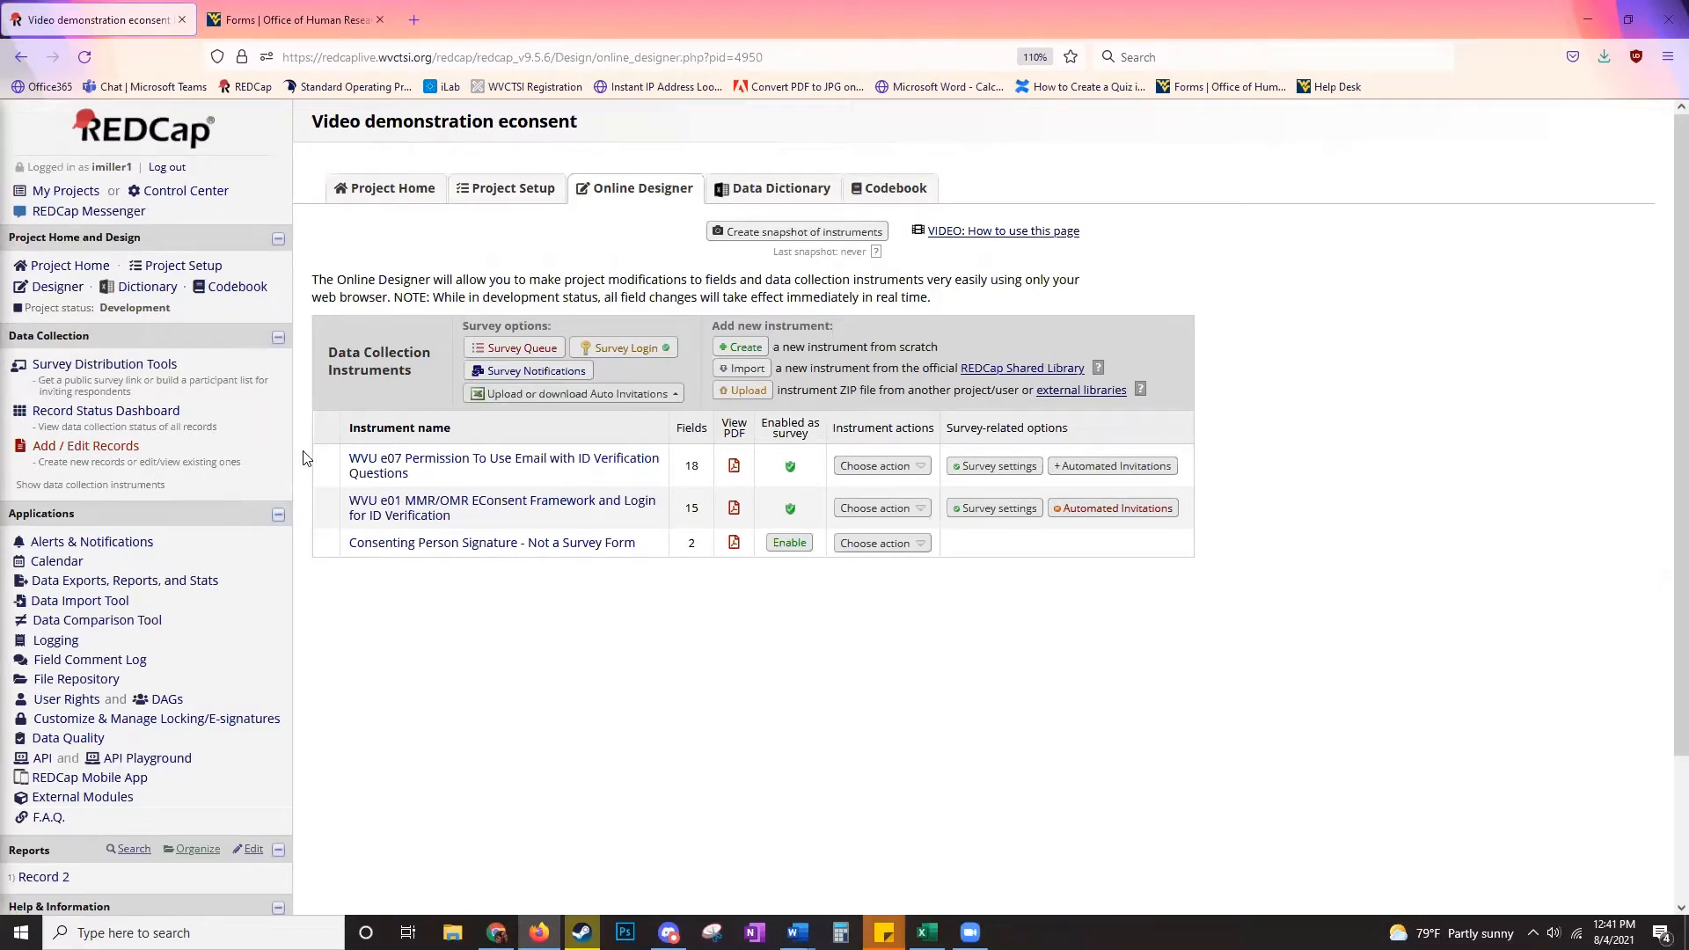
left_click(361, 460)
scroll(342, 442, "down", 6)
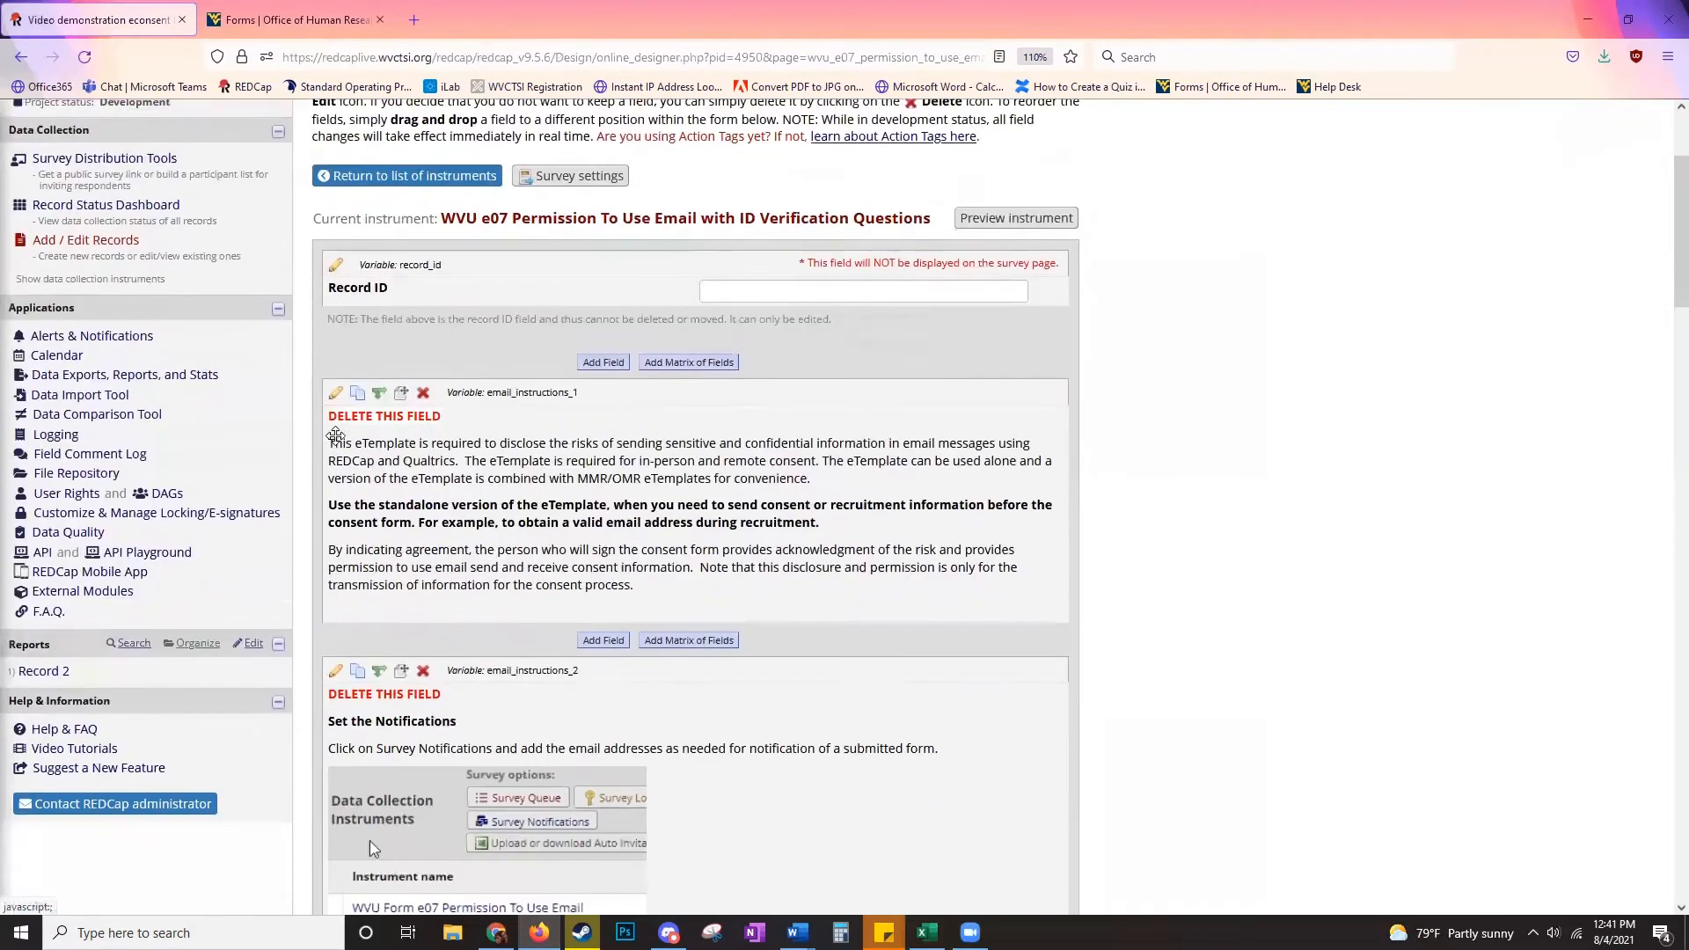
scroll(339, 378, "down", 4)
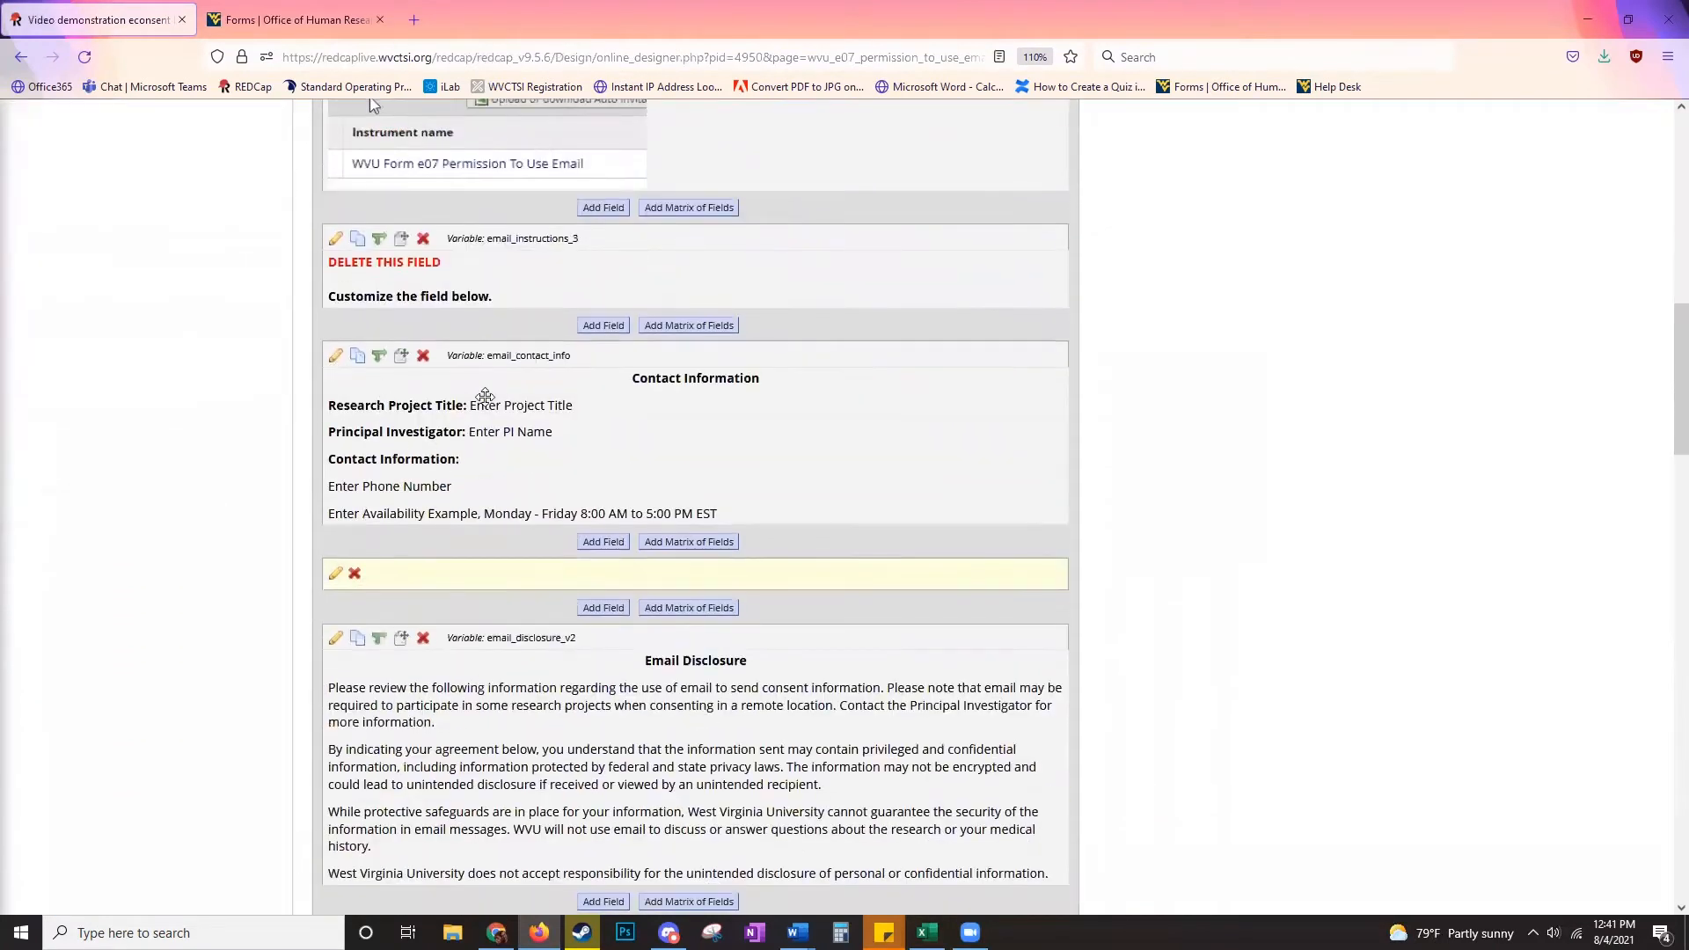
scroll(489, 387, "down", 1)
scroll(485, 373, "down", 5)
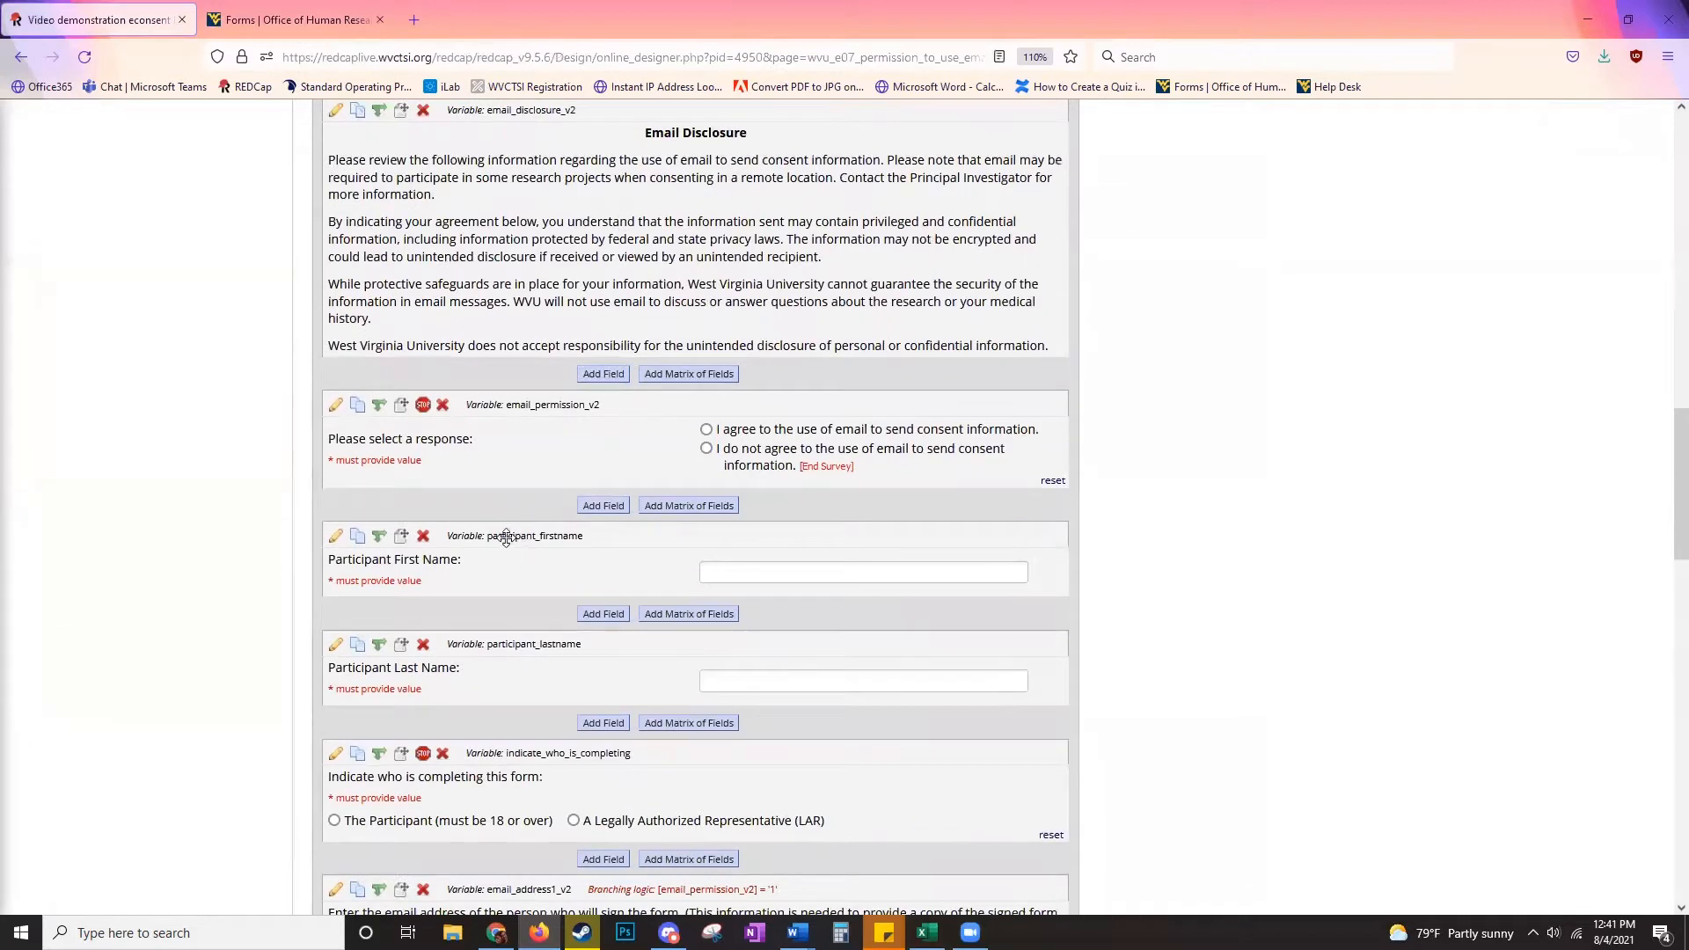
scroll(506, 538, "down", 4)
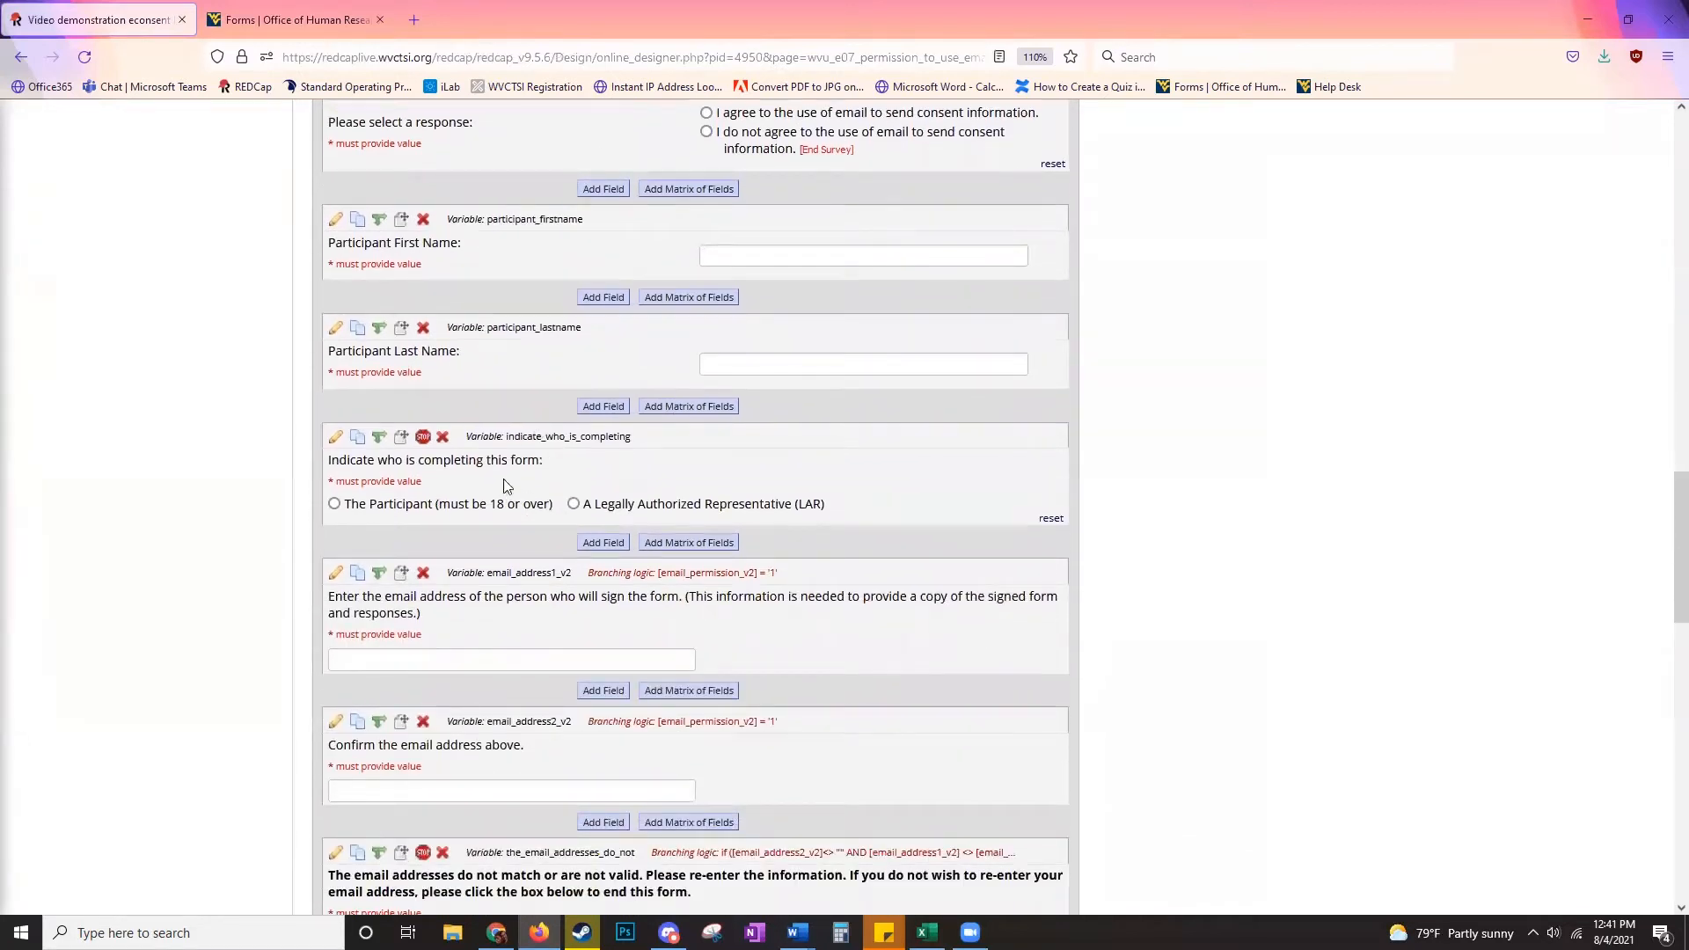
scroll(506, 484, "down", 3)
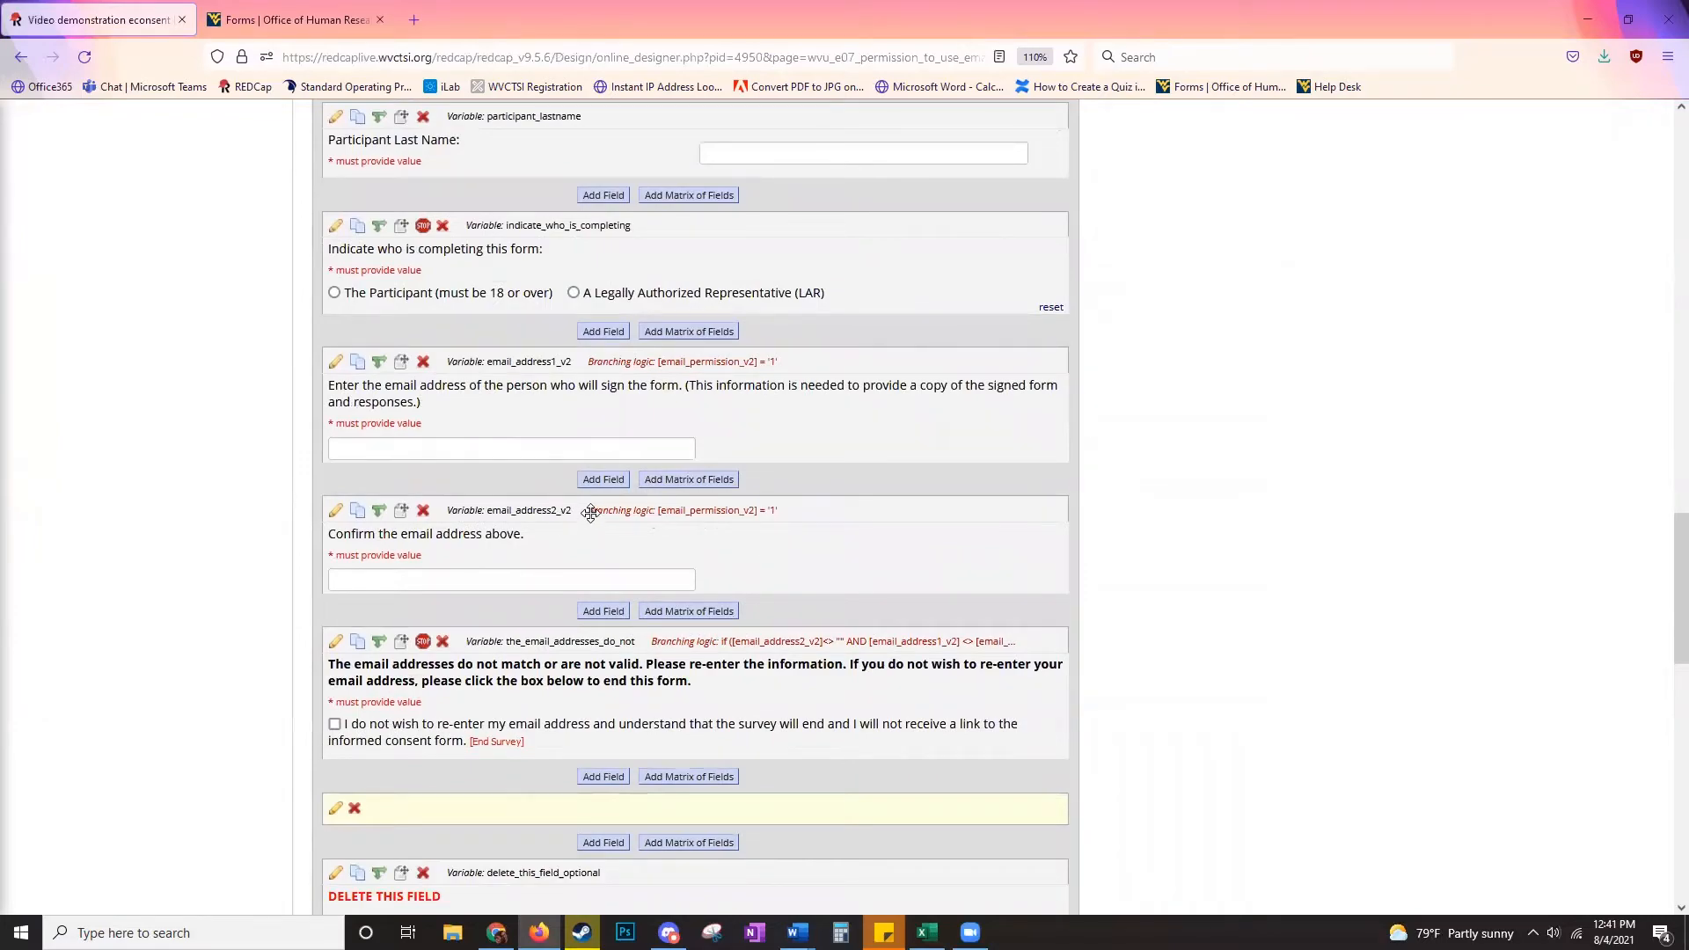
scroll(581, 515, "down", 8)
scroll(566, 457, "down", 7)
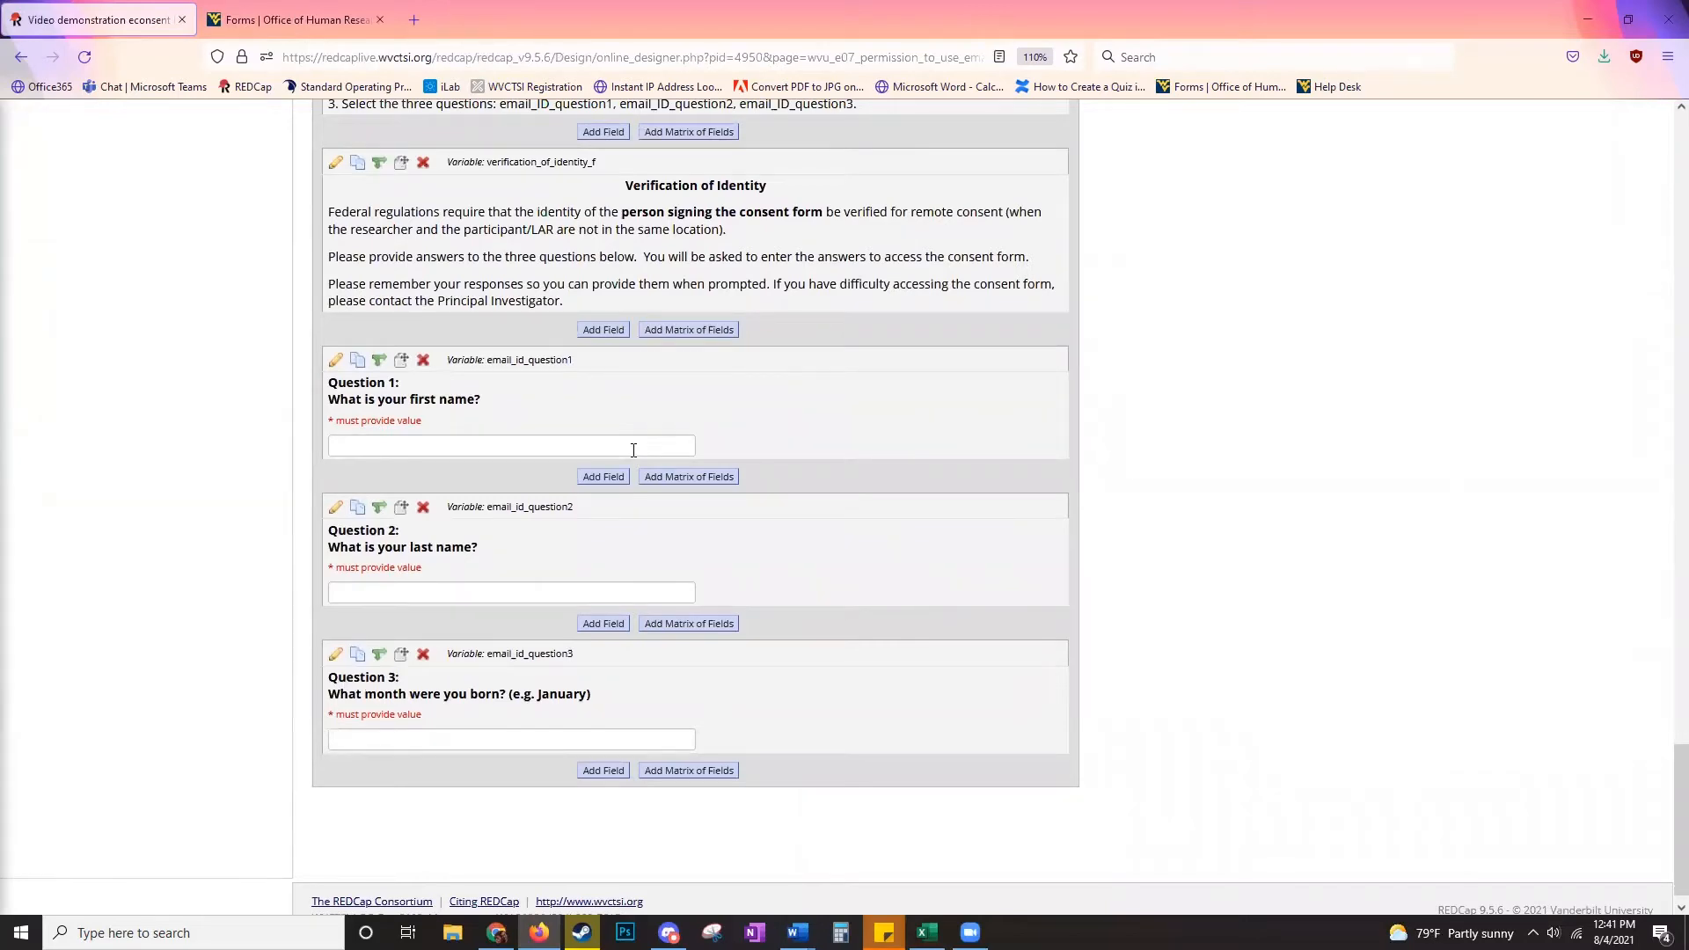
scroll(634, 457, "up", 7)
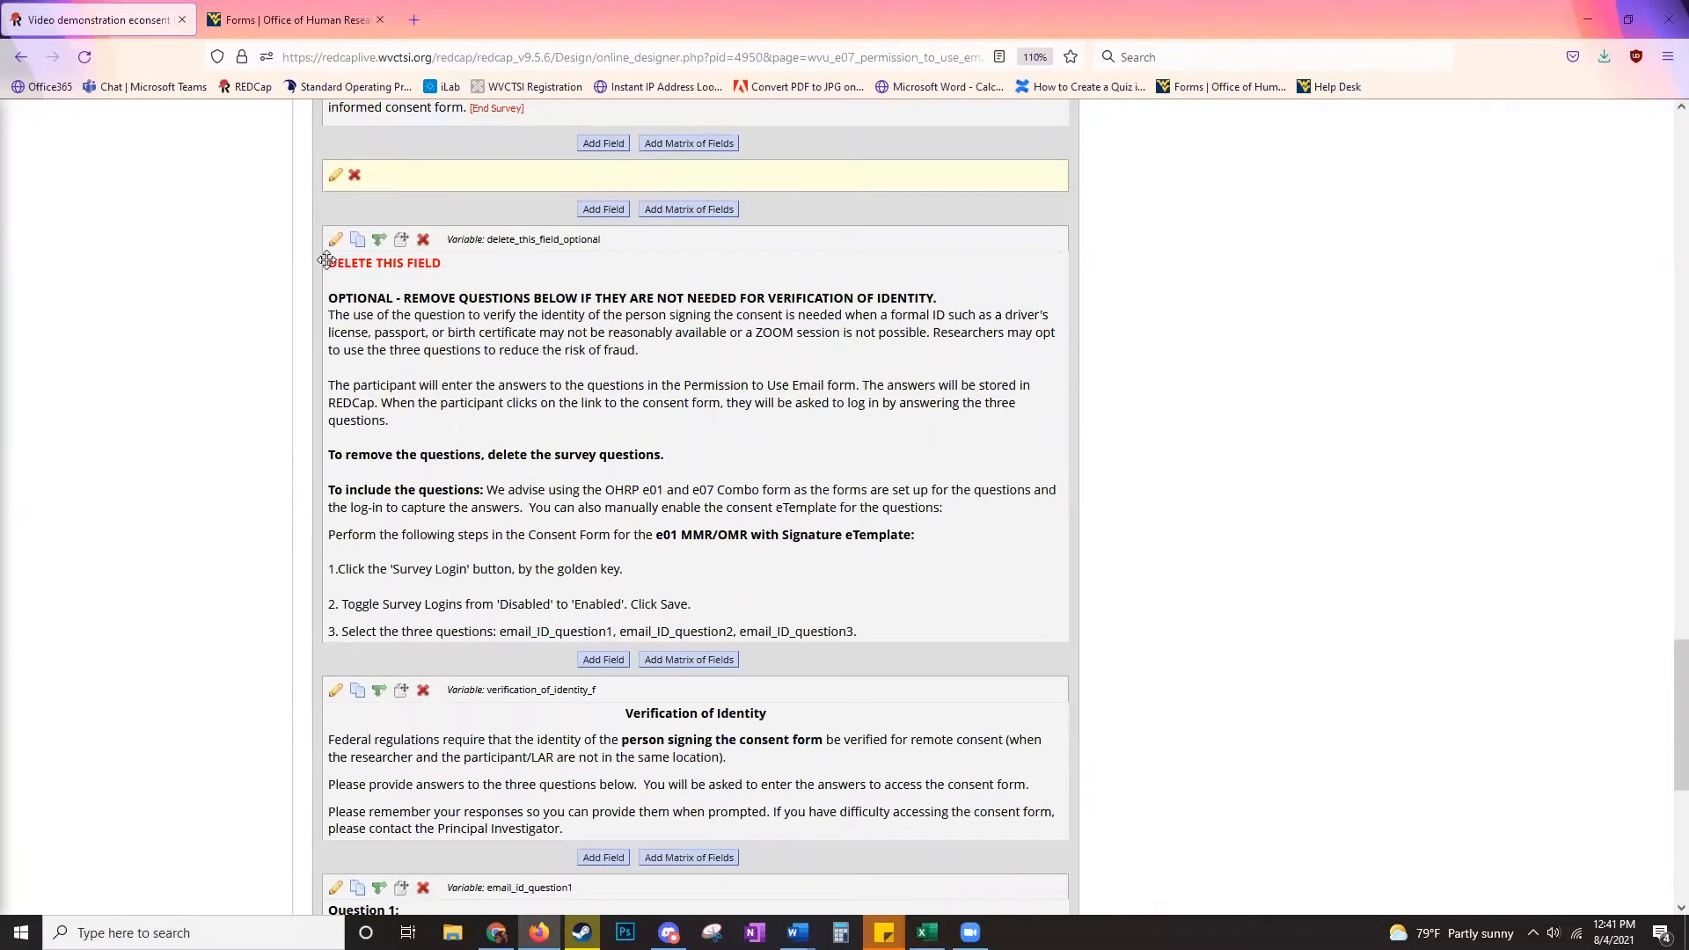
- Delete the delete_this_field_optional field and return to the instrument list
left_click(423, 241)
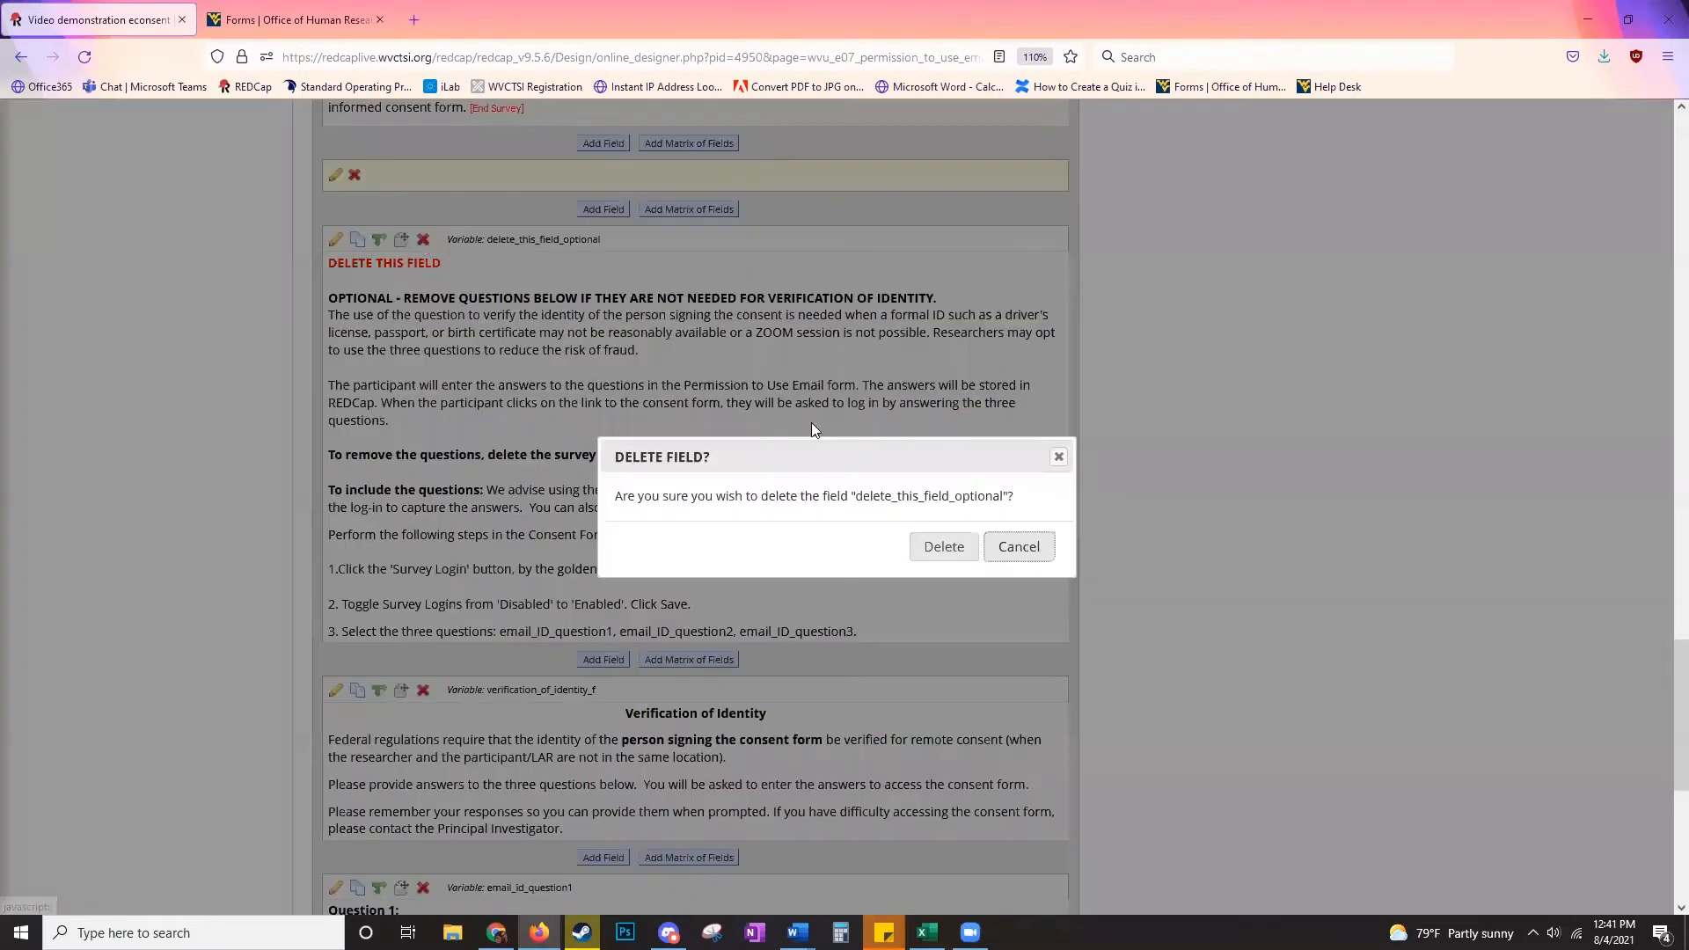
left_click(937, 547)
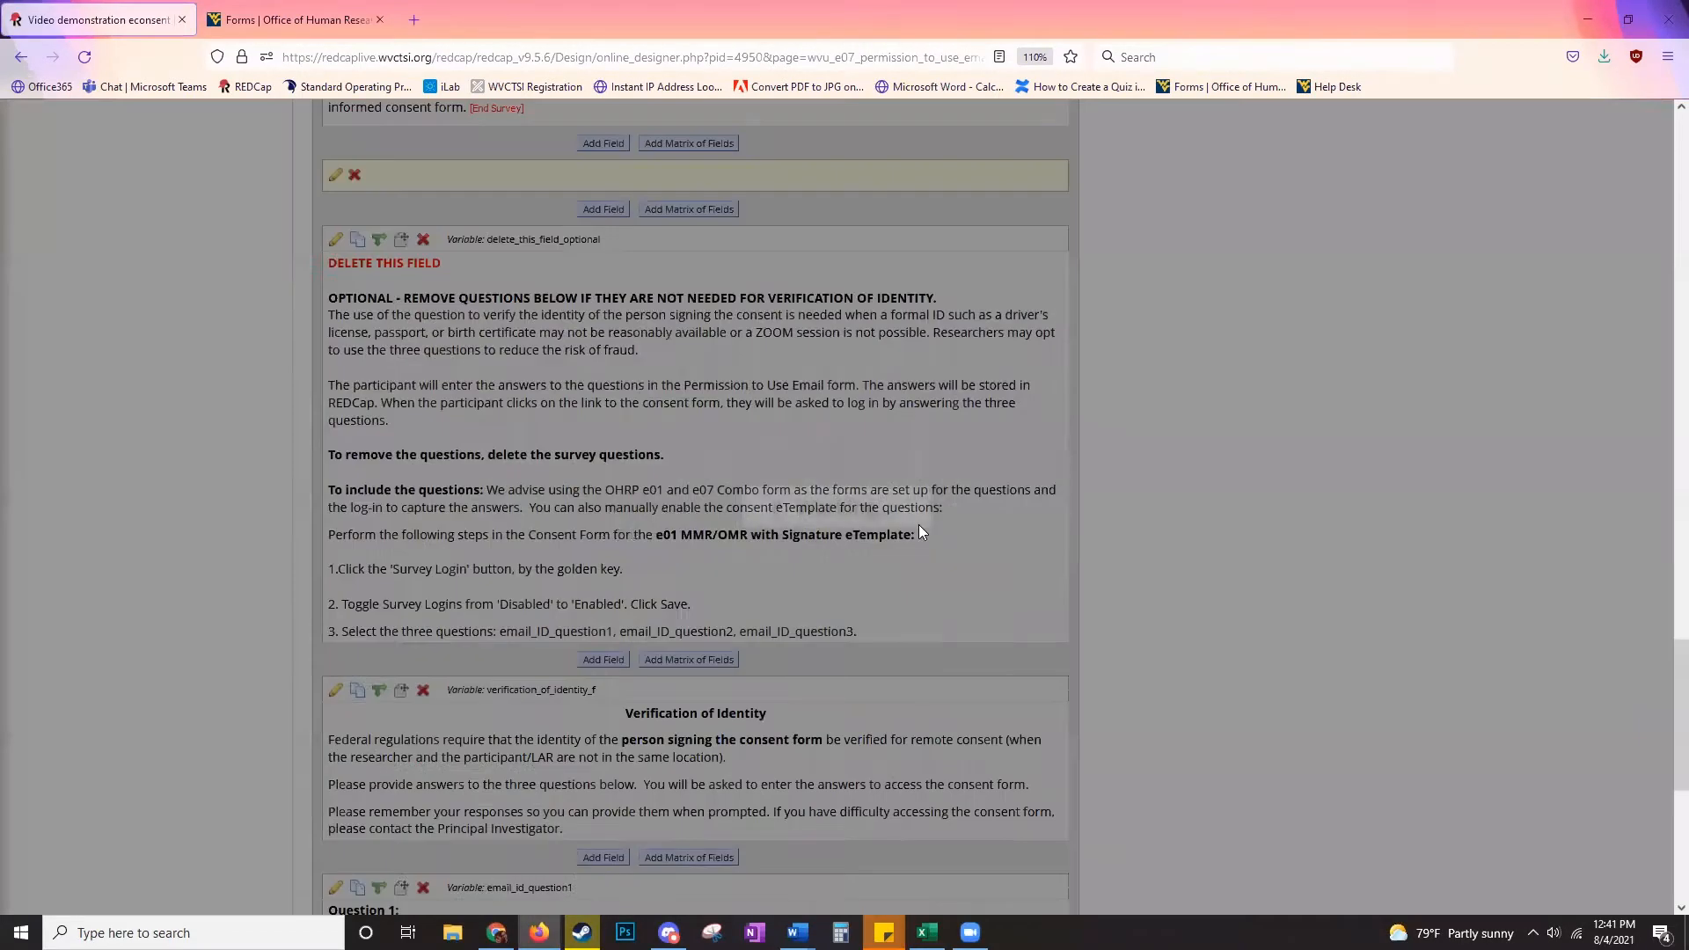
scroll(890, 493, "up", 20)
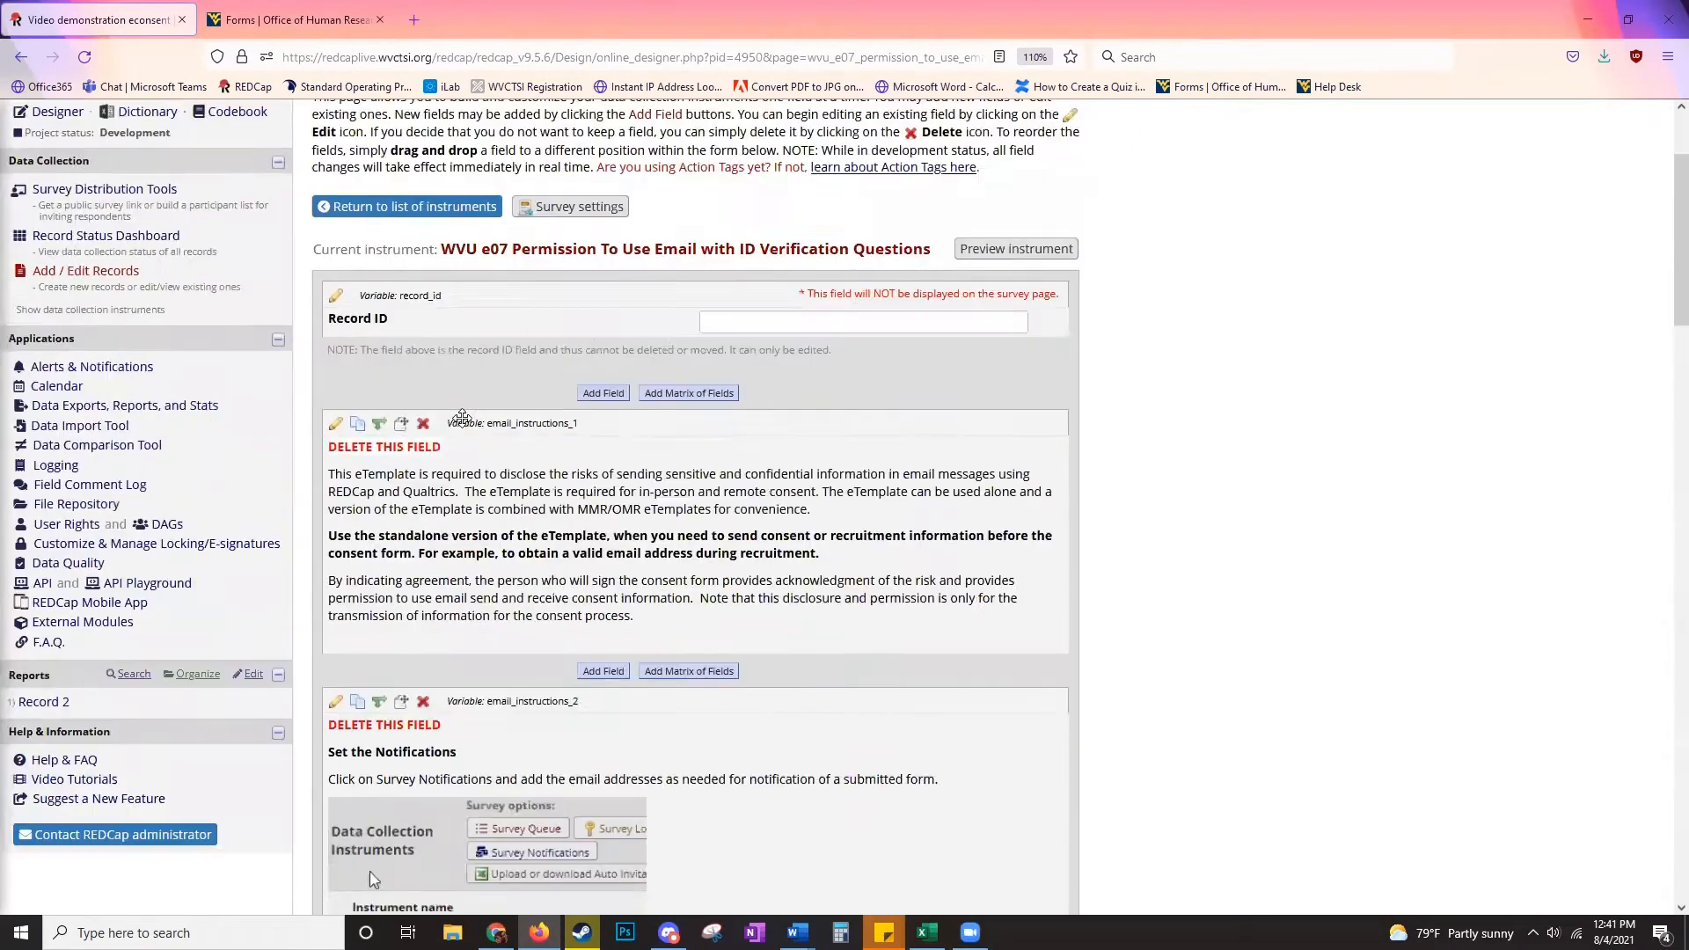
scroll(462, 416, "up", 3)
left_click(421, 386)
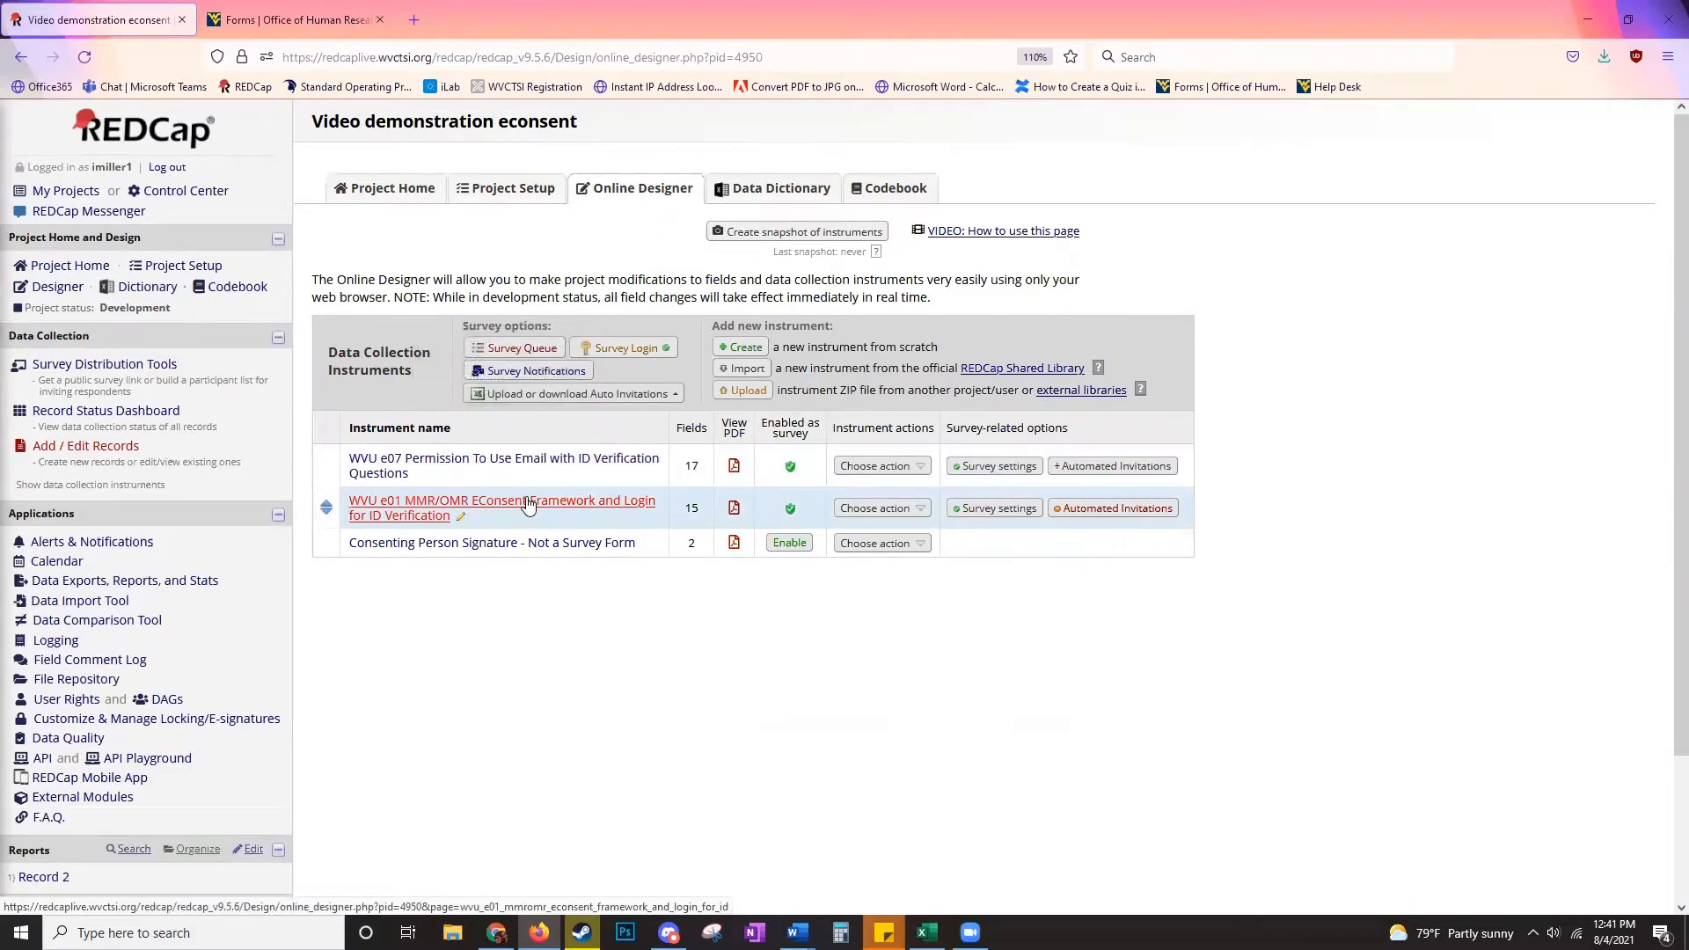
- Open the WVU e01 eConsent instrument and edit its copy_download field
left_click(527, 504)
scroll(494, 448, "down", 3)
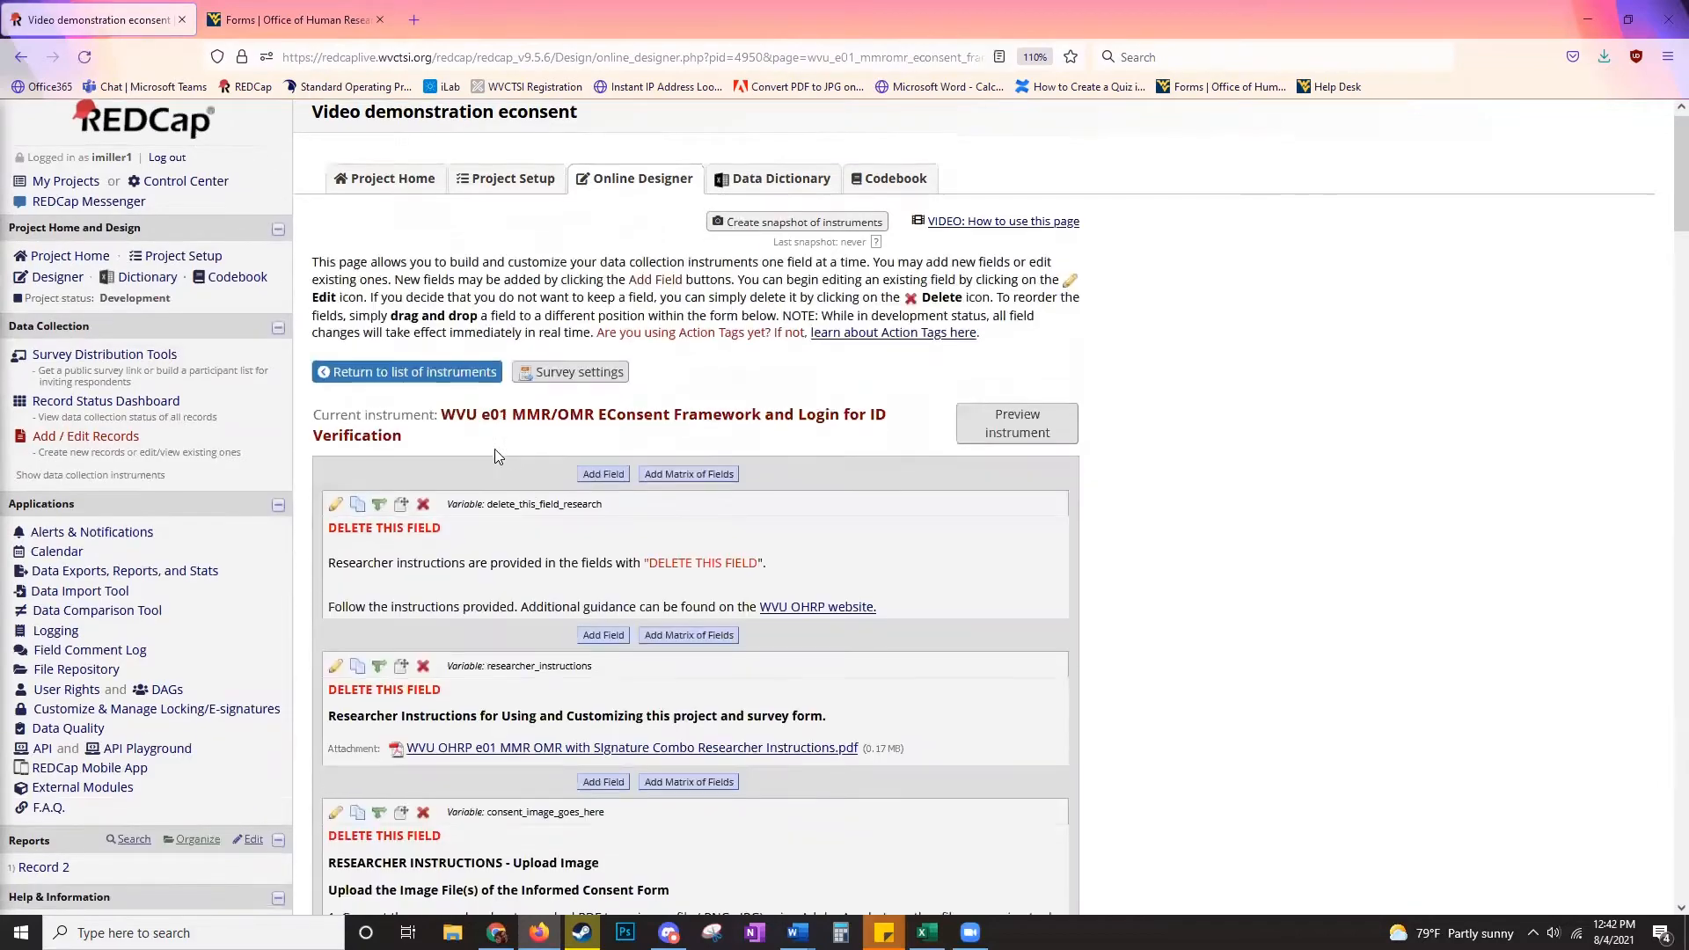
scroll(479, 444, "down", 15)
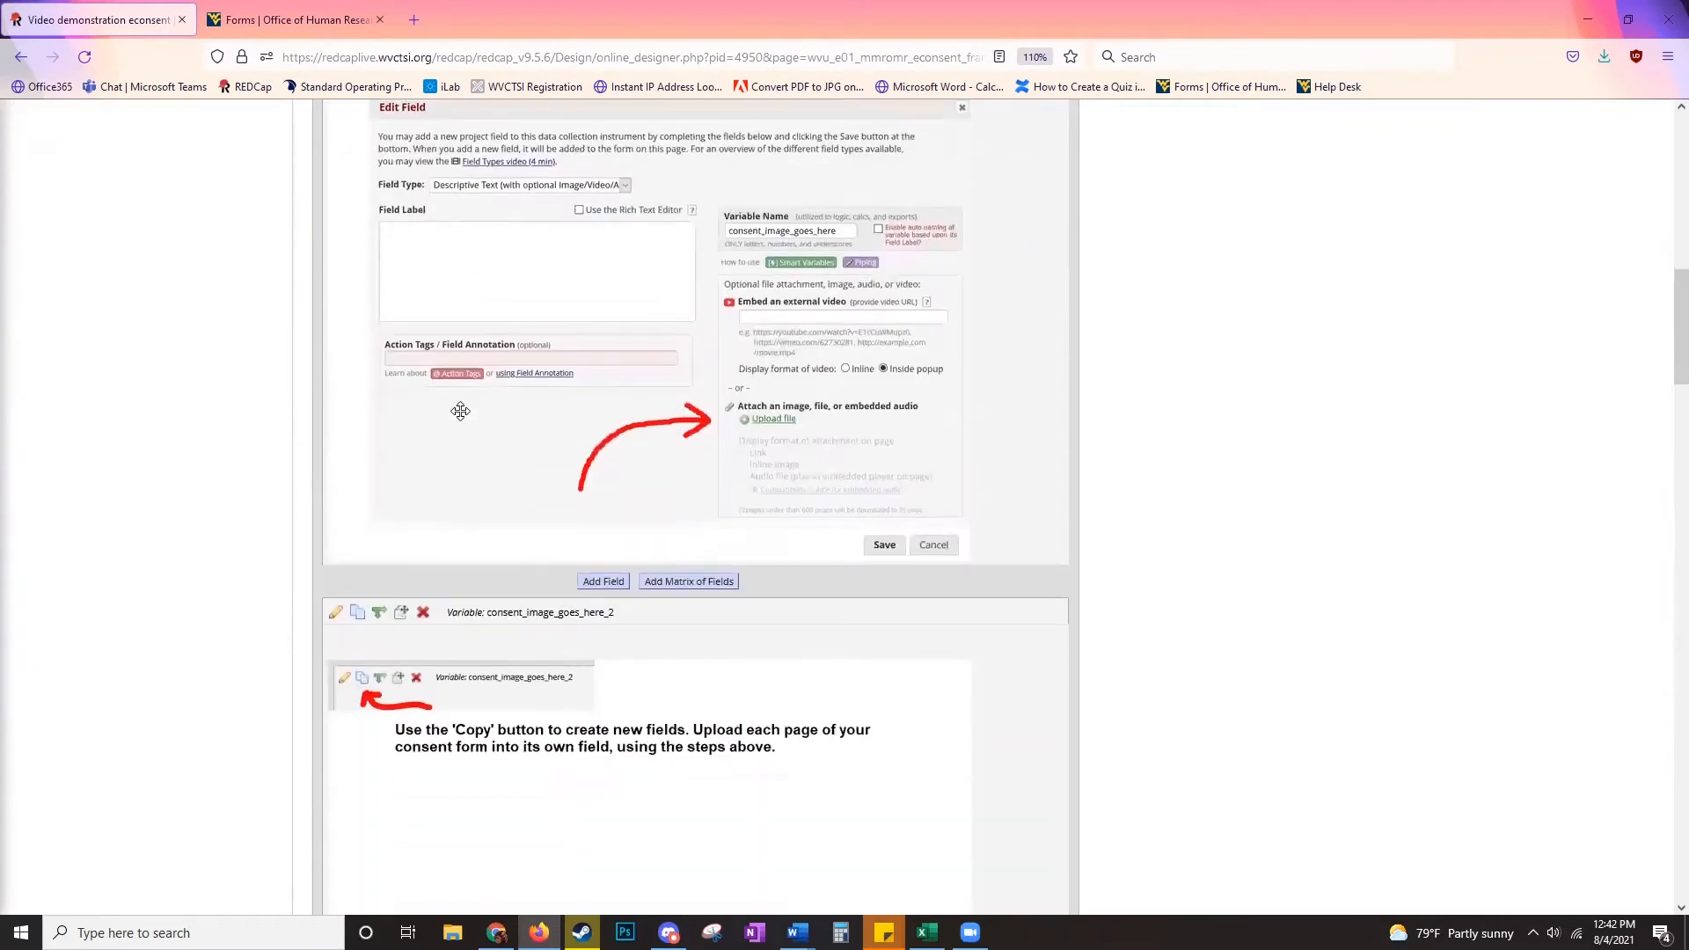
scroll(475, 388, "down", 15)
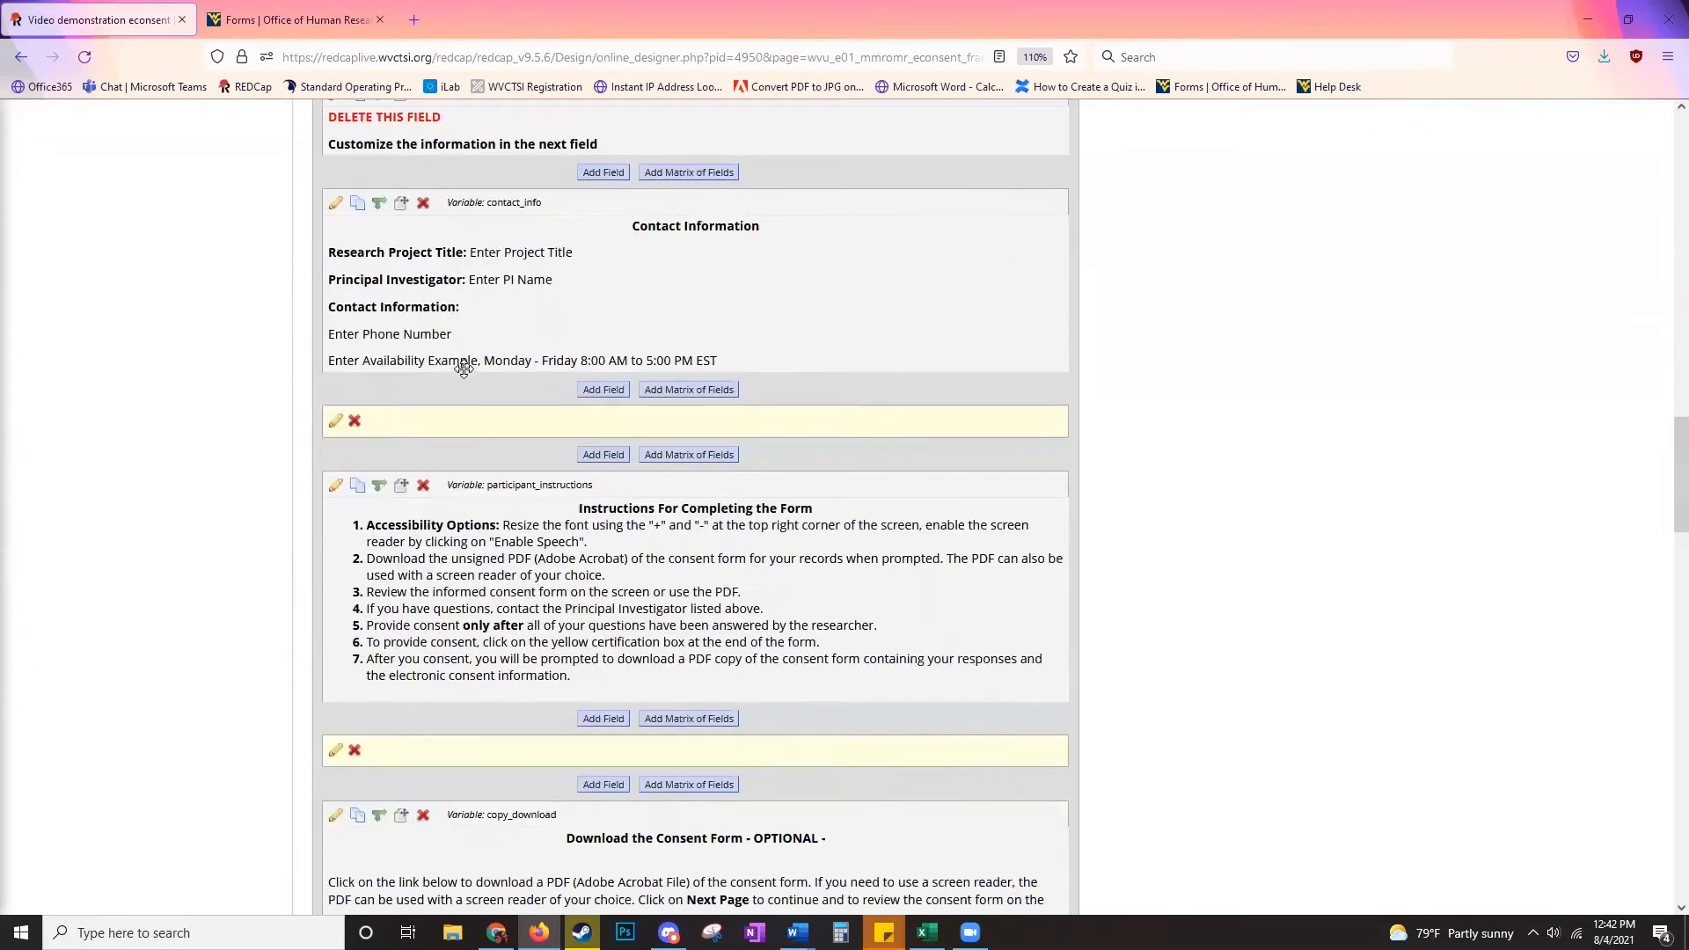
scroll(569, 517, "down", 1)
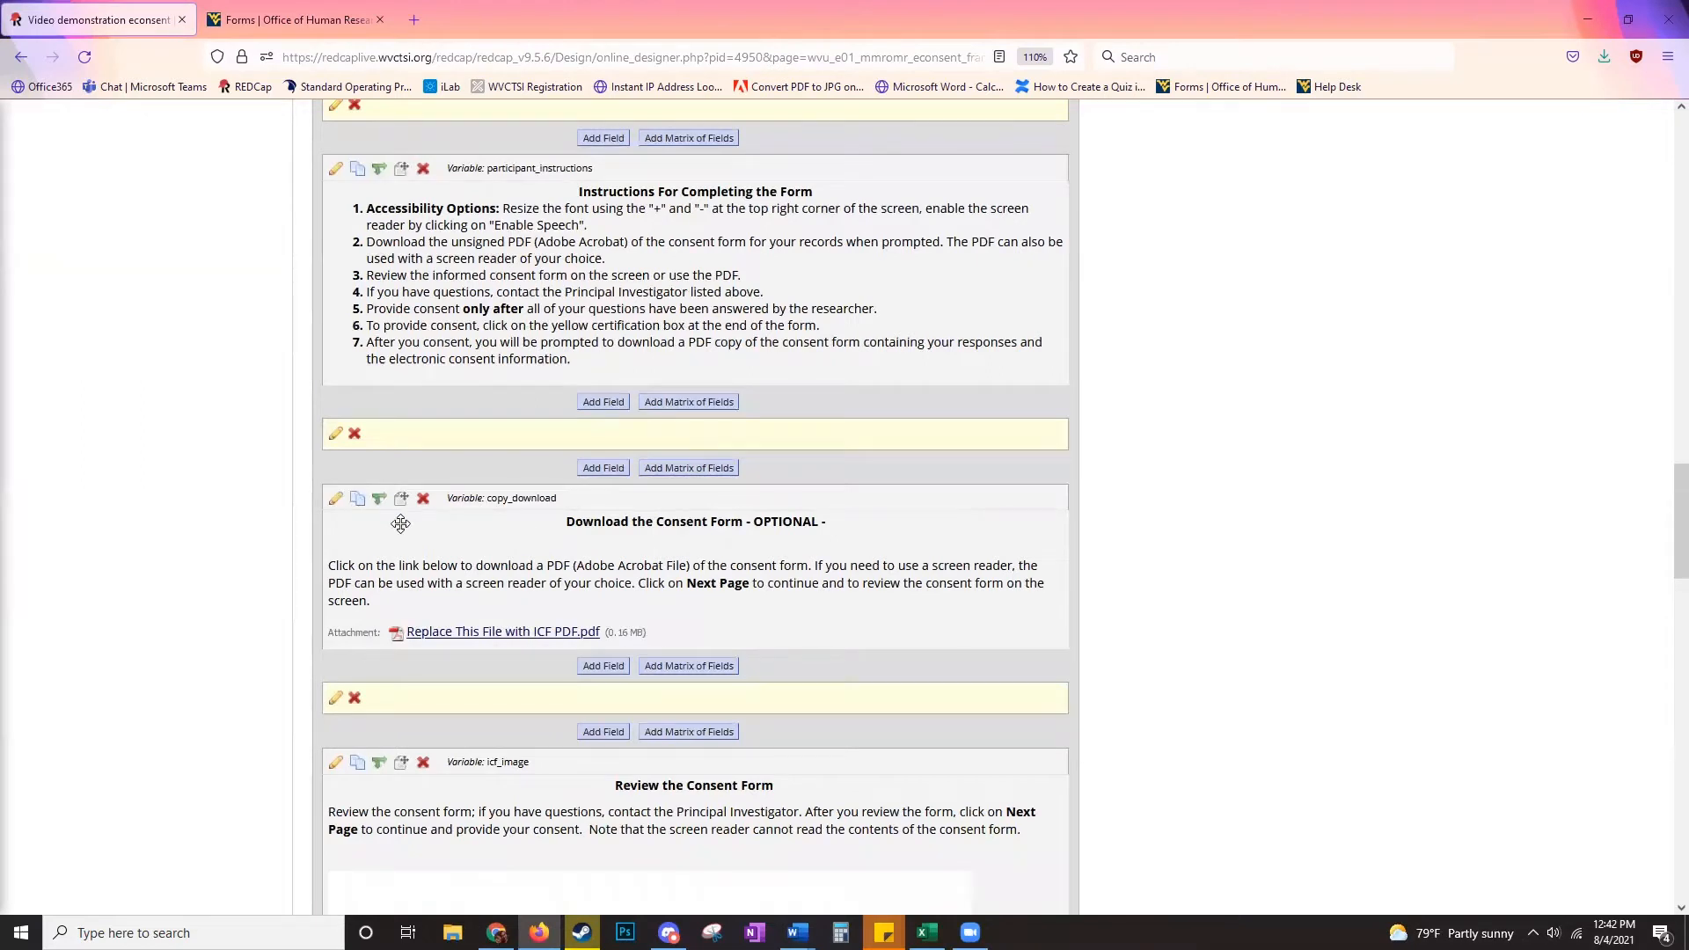
left_click(336, 500)
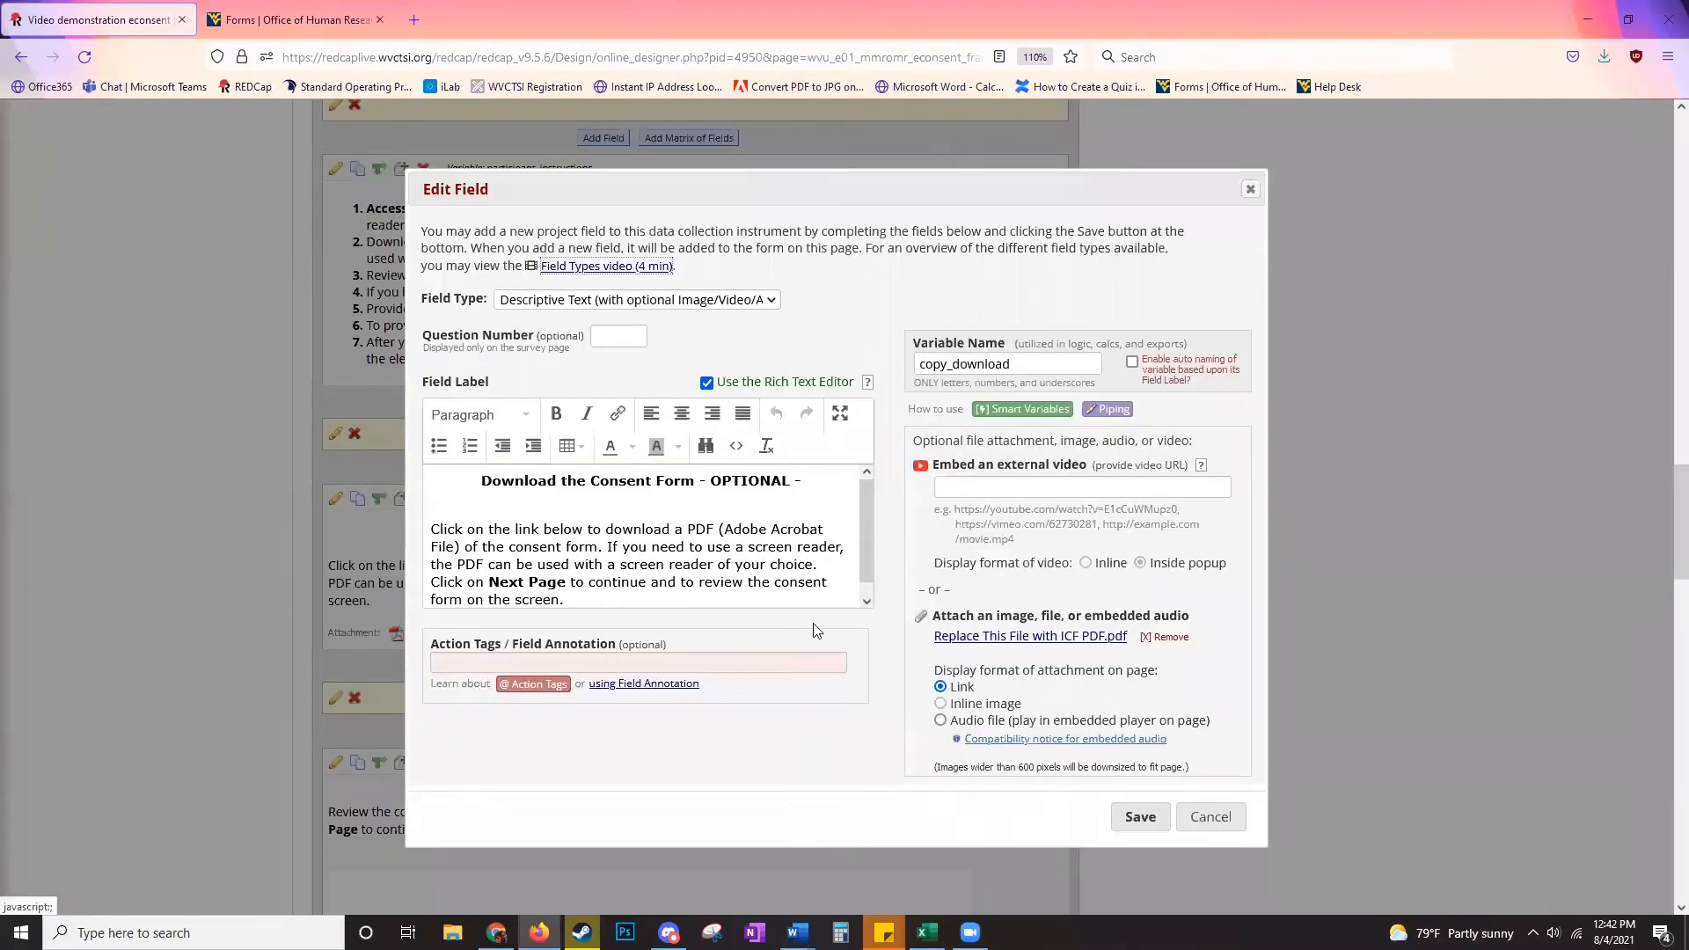
- Replace the placeholder attachment with Example Consent Form Image.pdf from the Desktop and save
left_click(1165, 638)
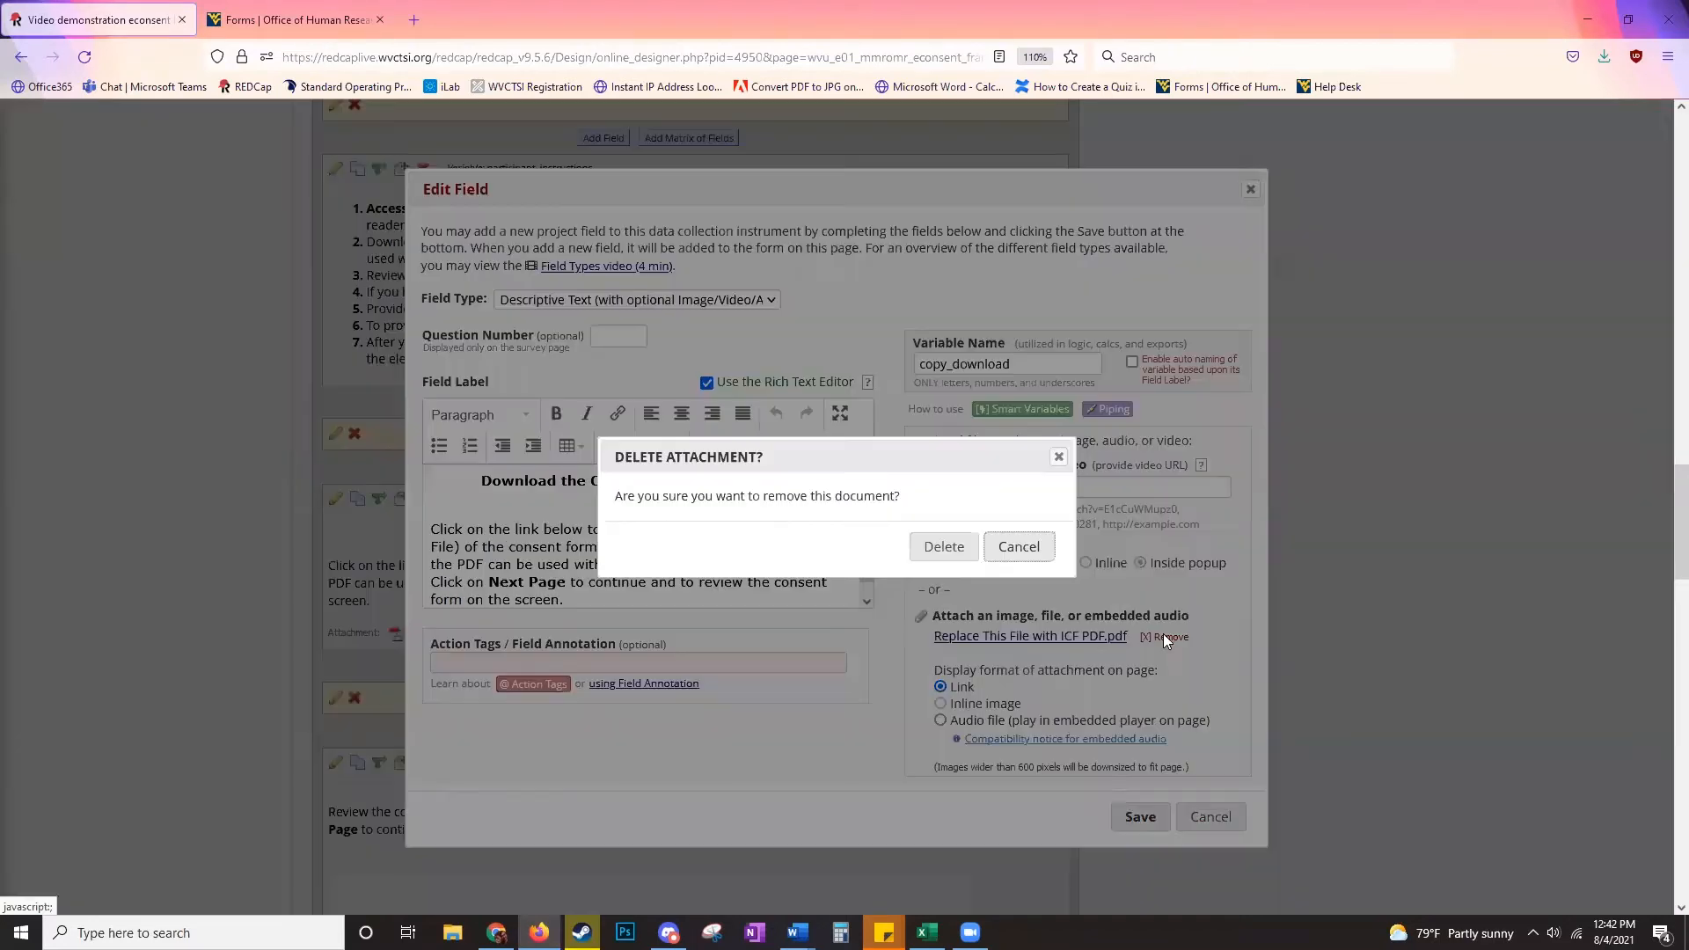
left_click(948, 548)
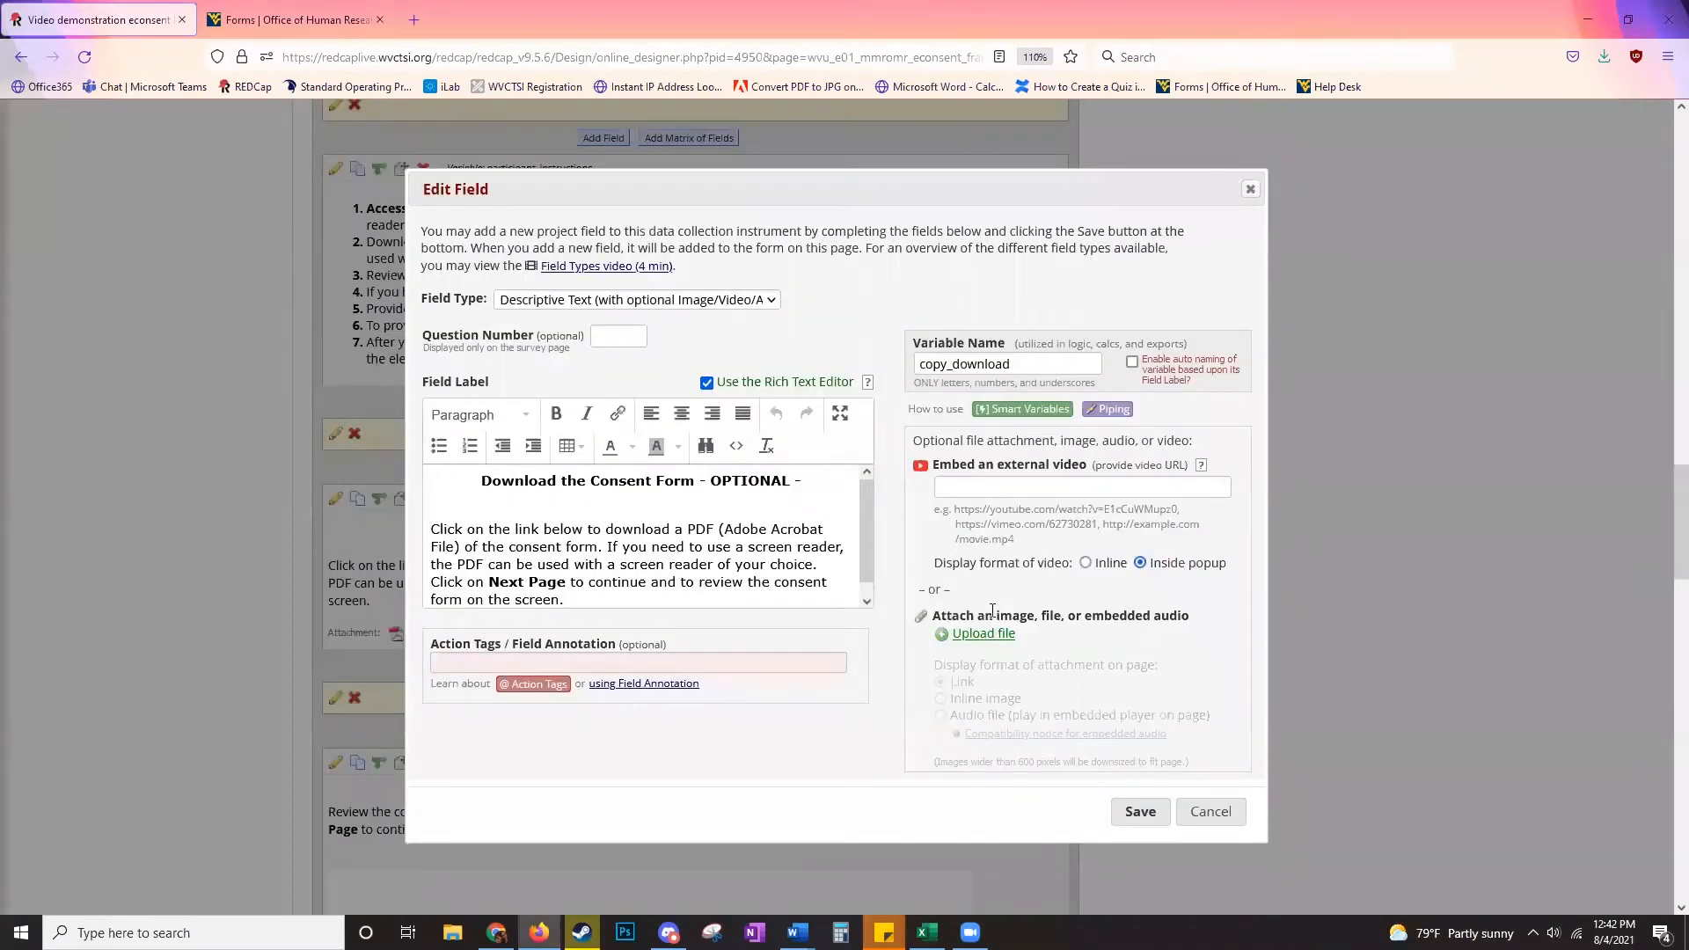
left_click(1007, 634)
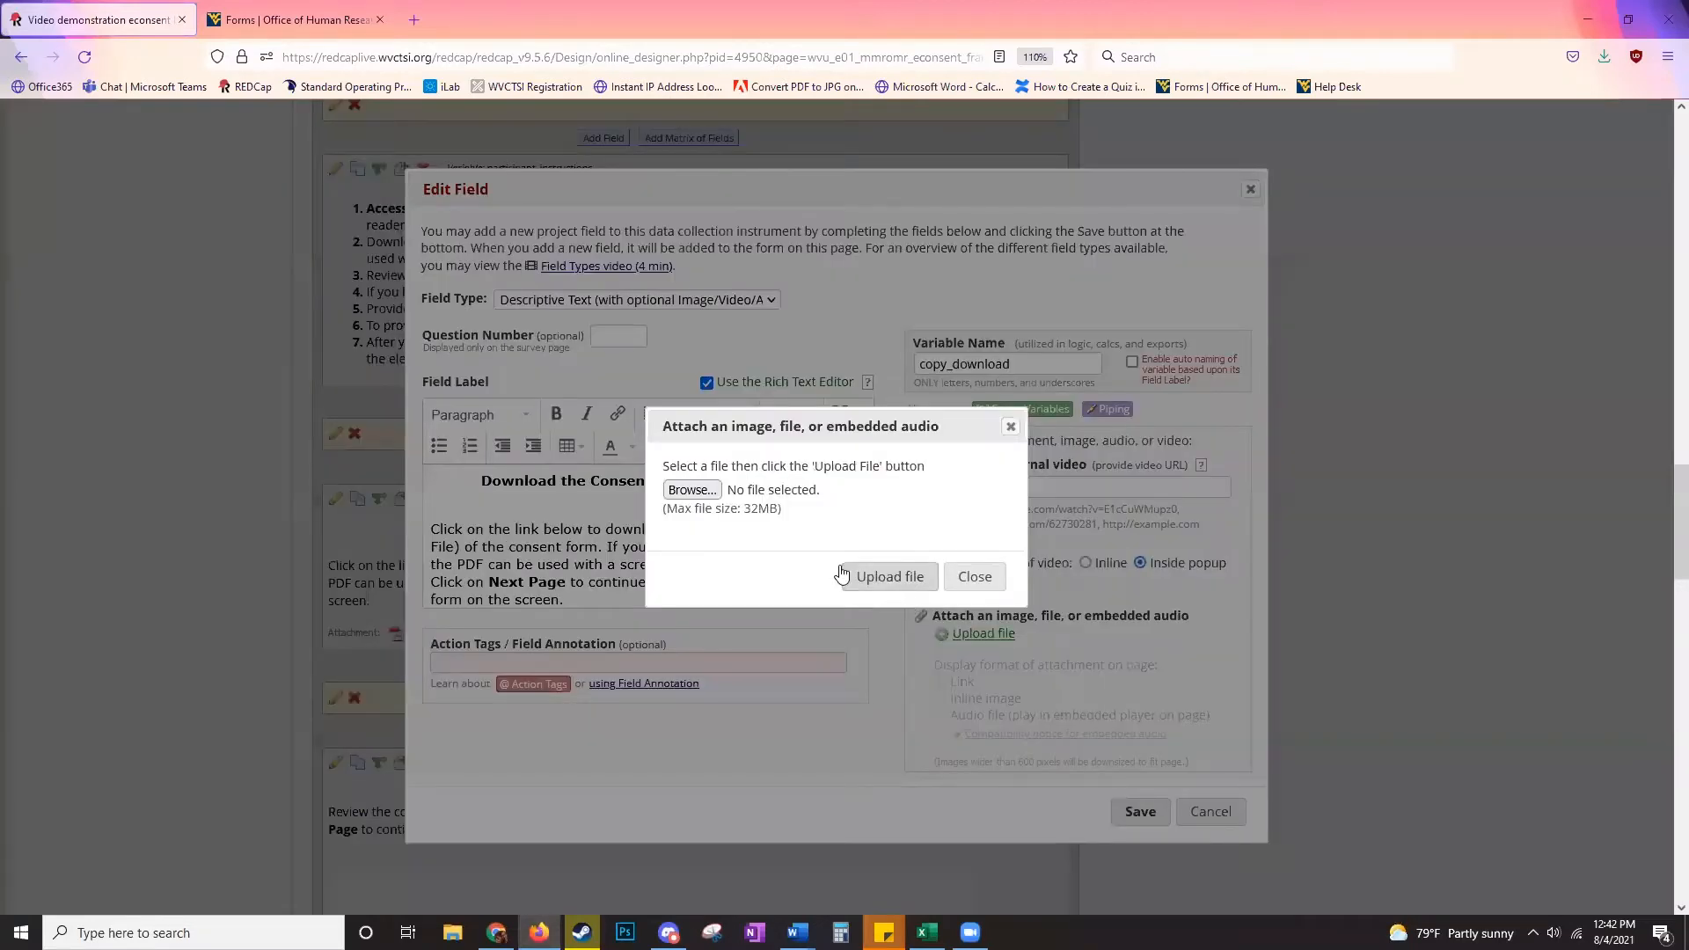
left_click(693, 490)
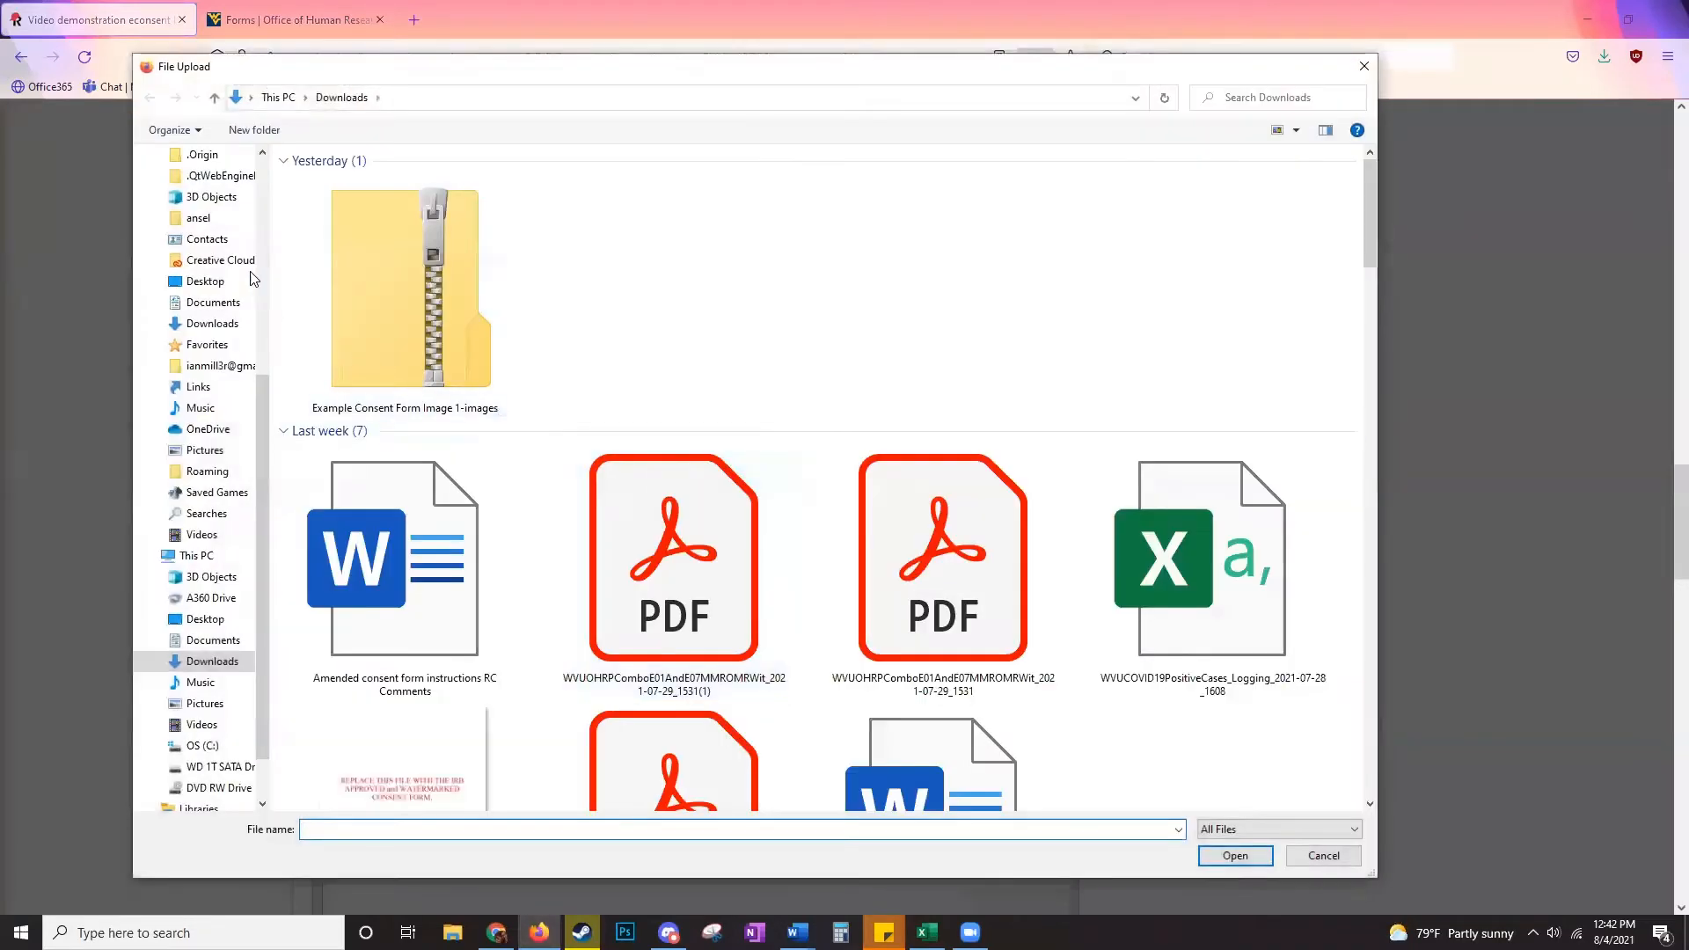
scroll(212, 213, "up", 4)
left_click(197, 183)
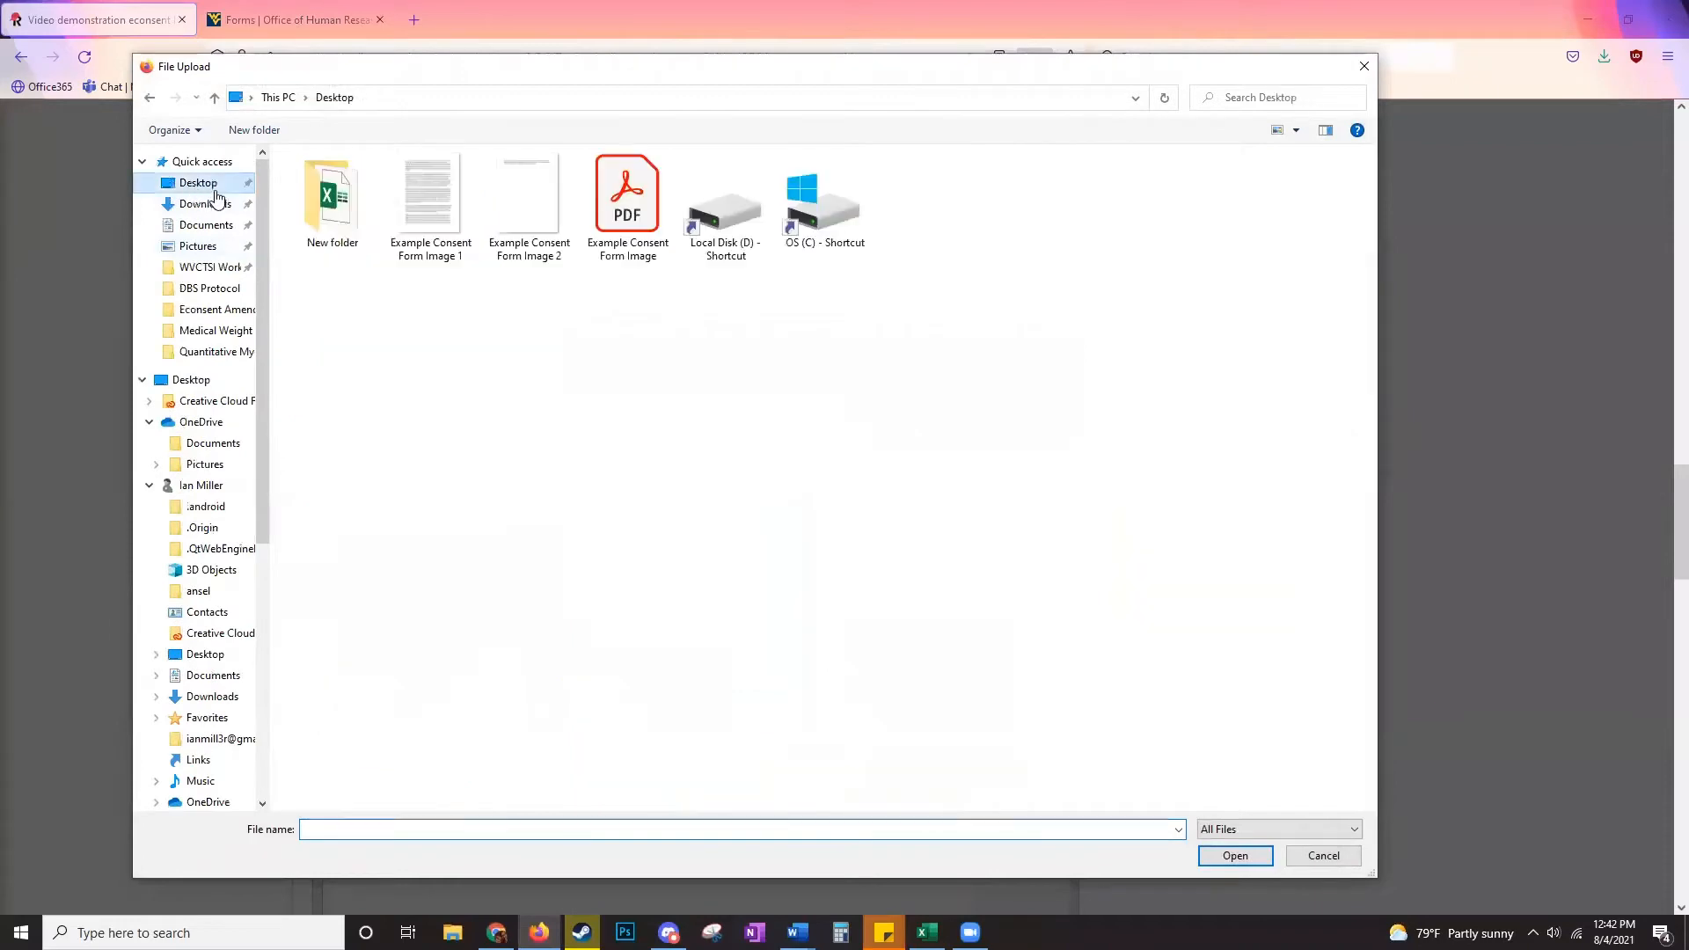
double_click(619, 209)
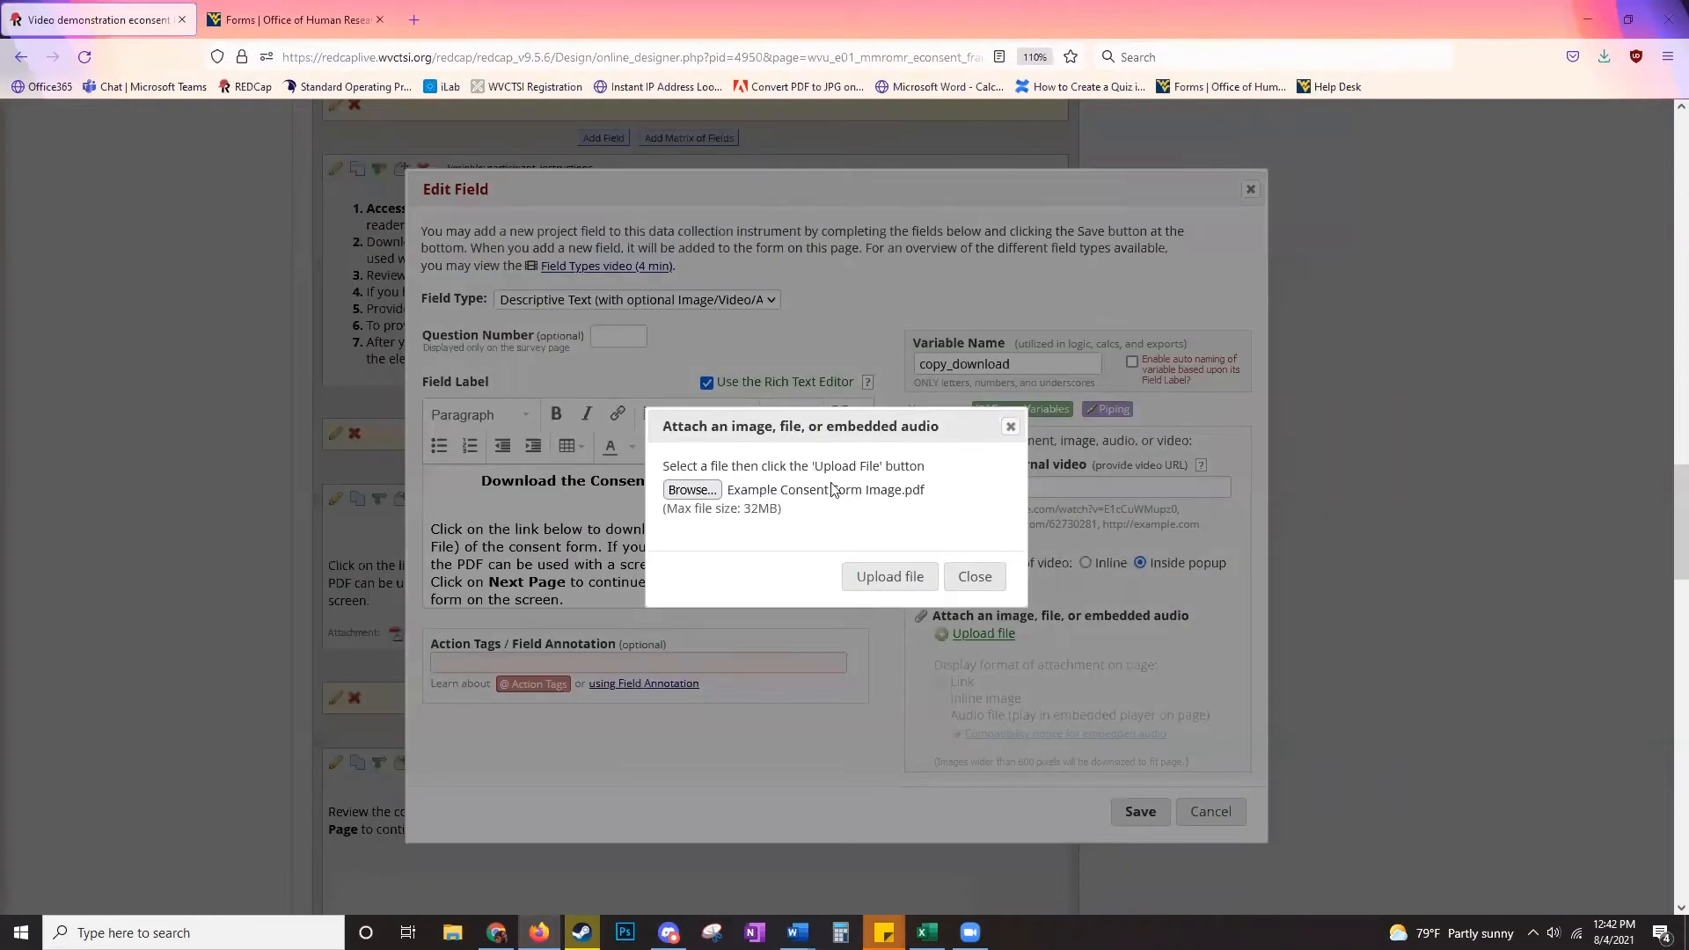
left_click(871, 575)
left_click(959, 540)
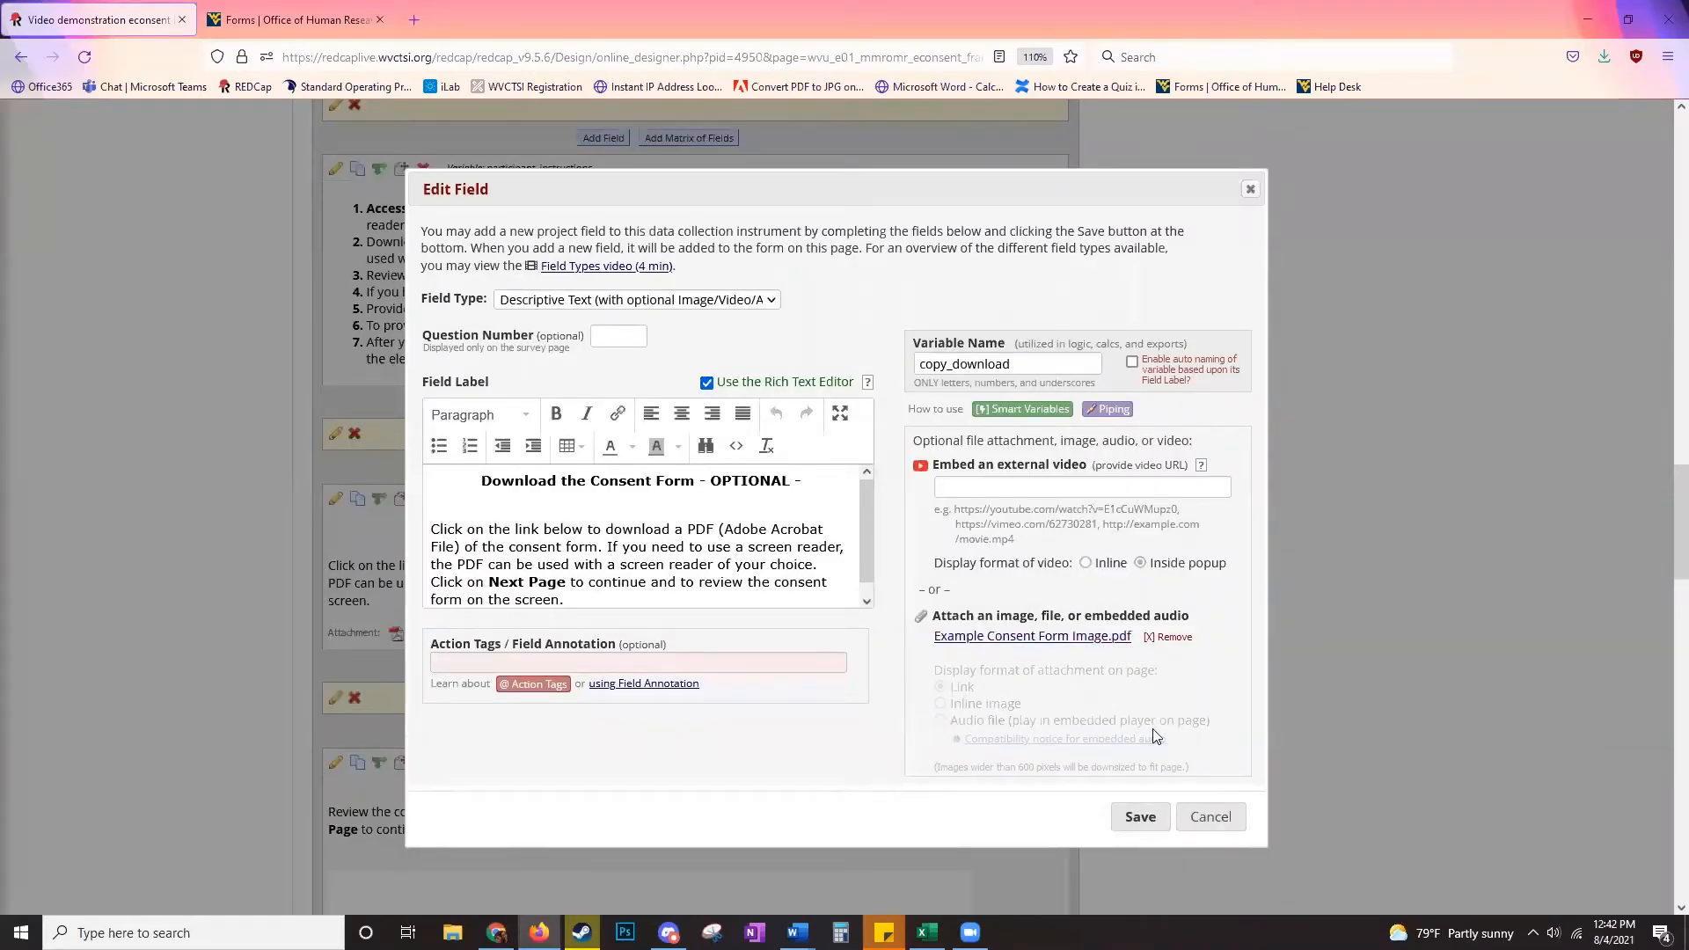
left_click(1141, 804)
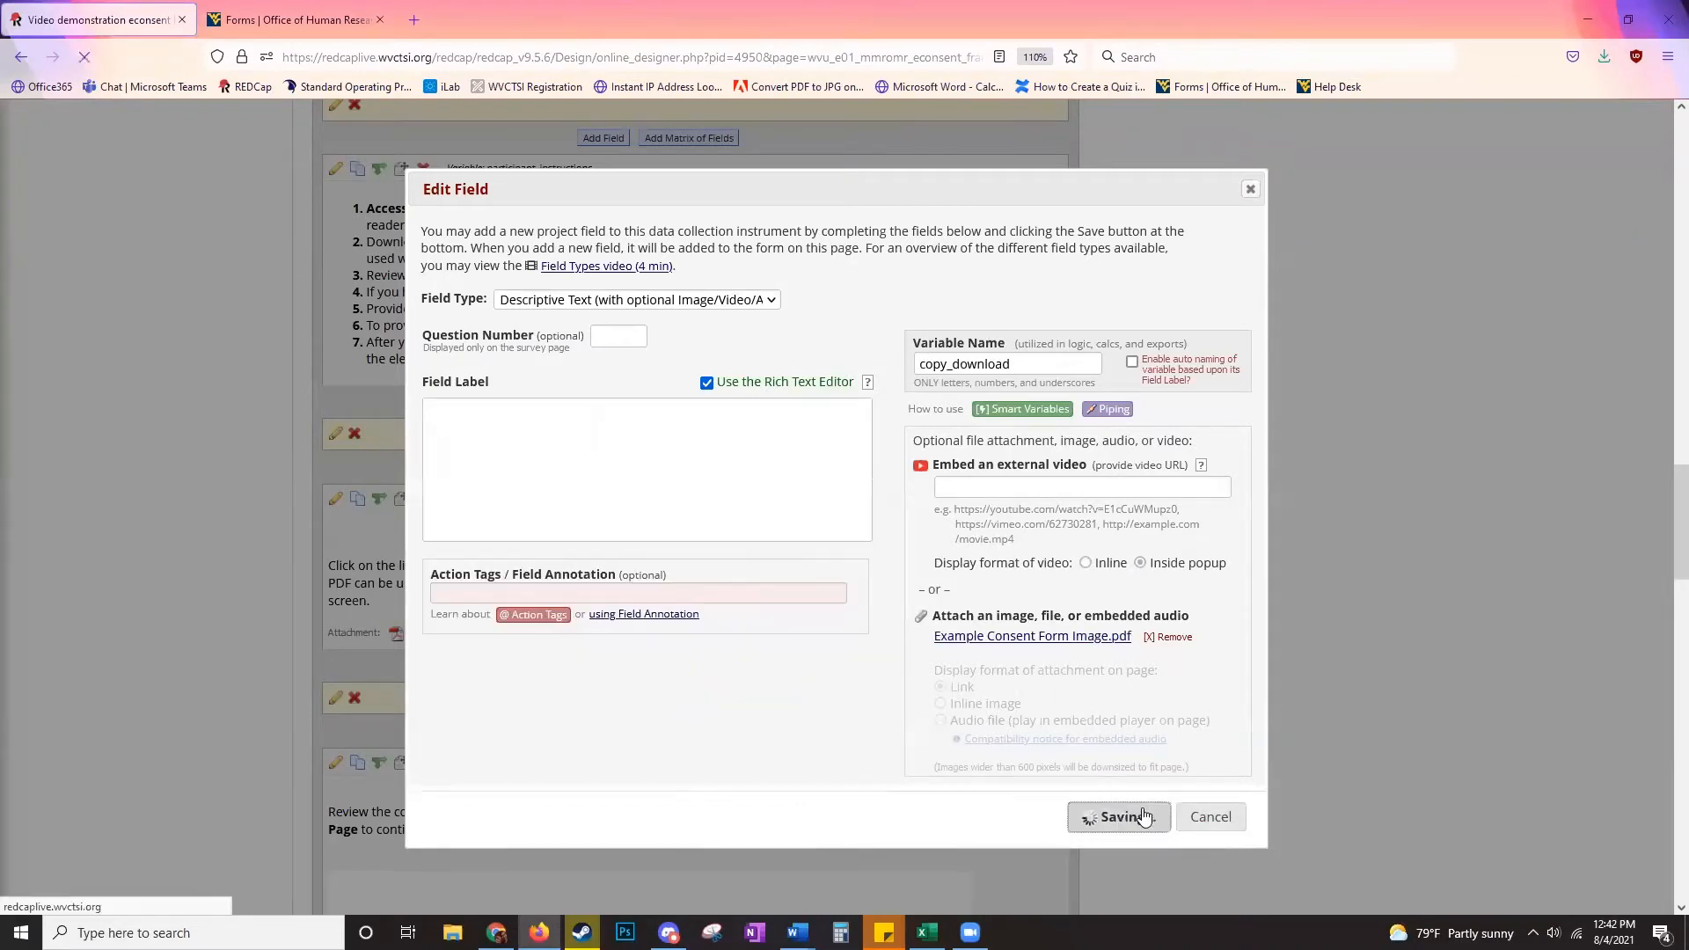
scroll(938, 595, "down", 5)
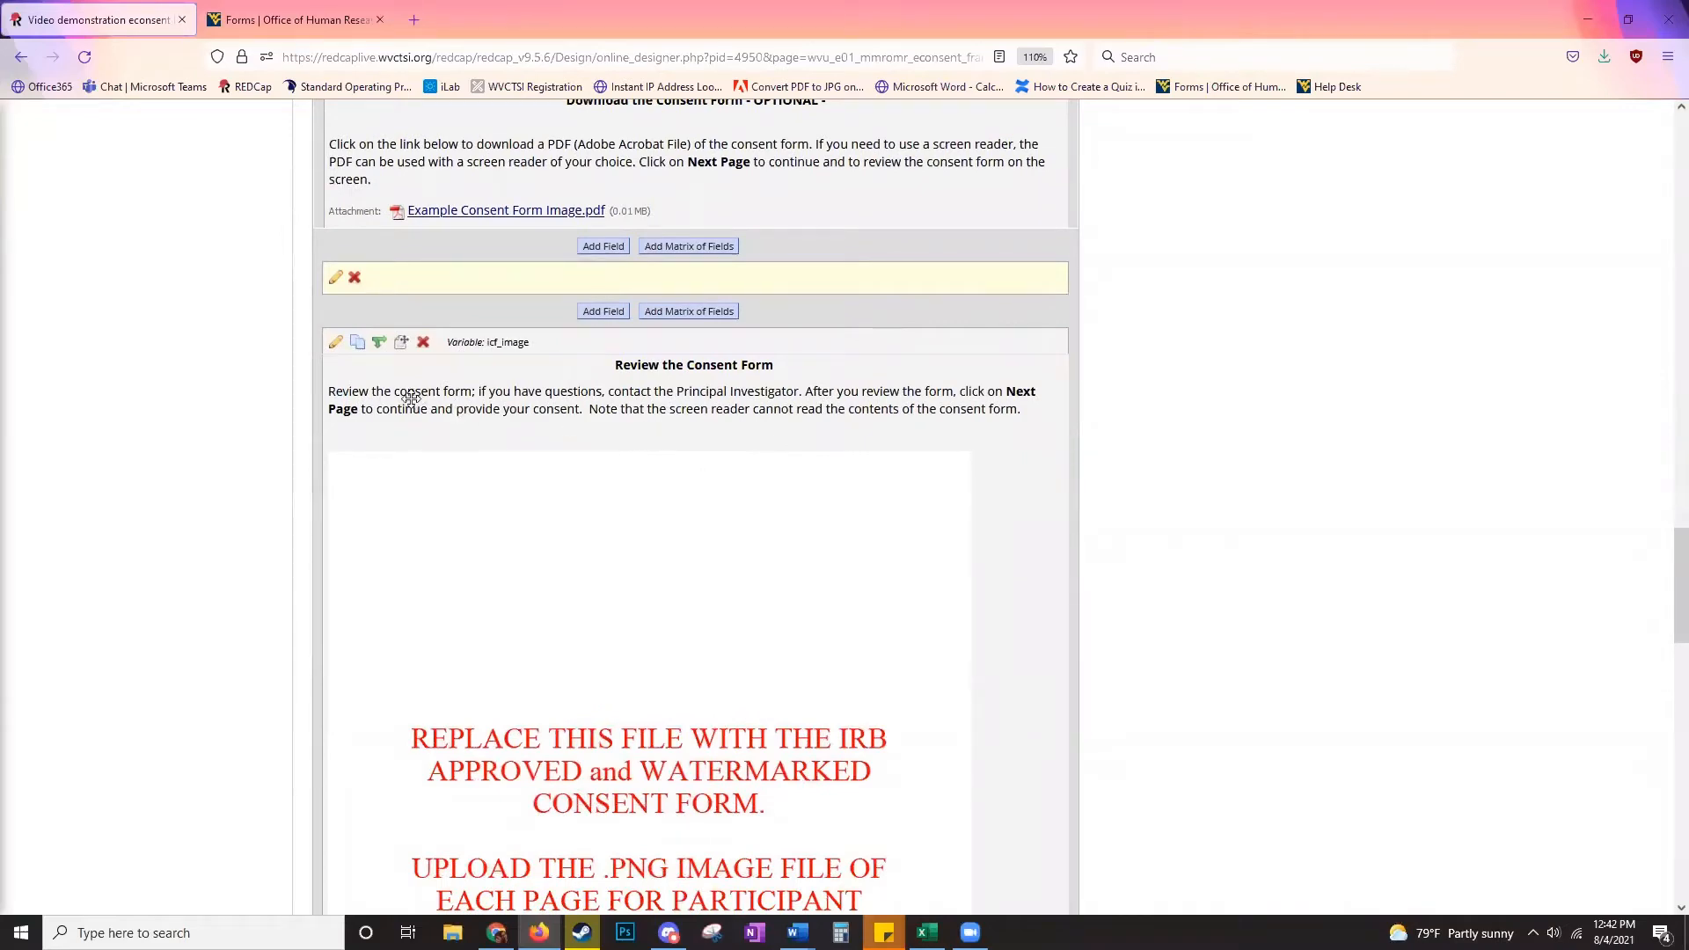
- Replace icf_image's placeholder with Example Consent Form Image 1.jpg and save the field
left_click(335, 351)
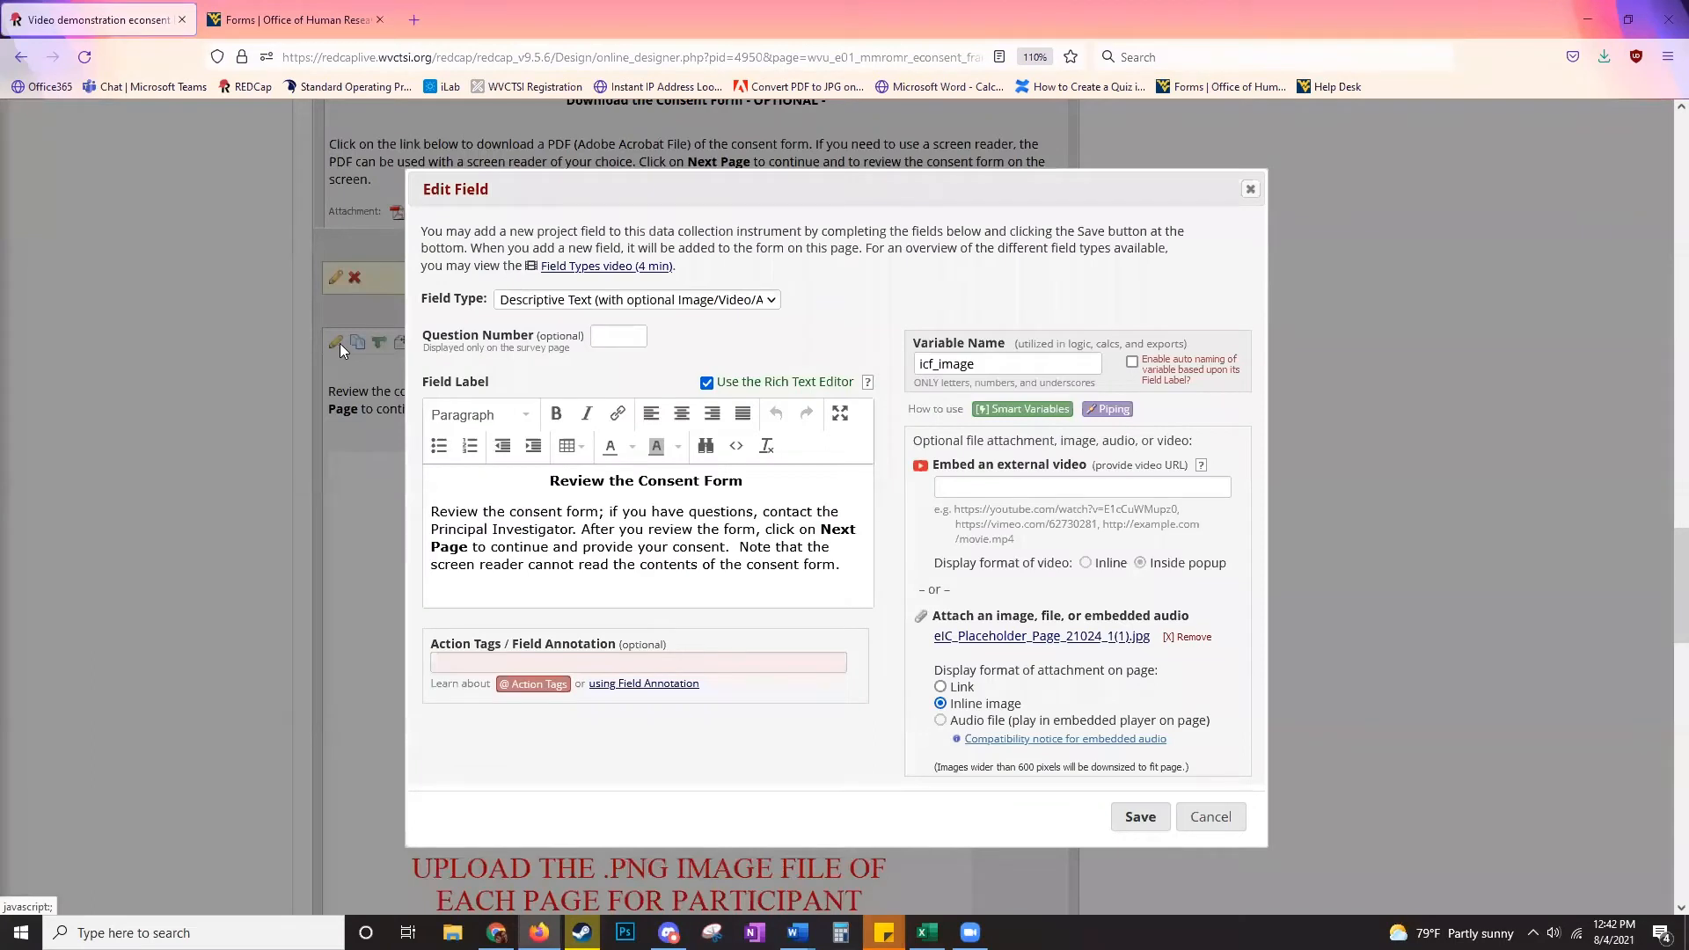
left_click(1190, 638)
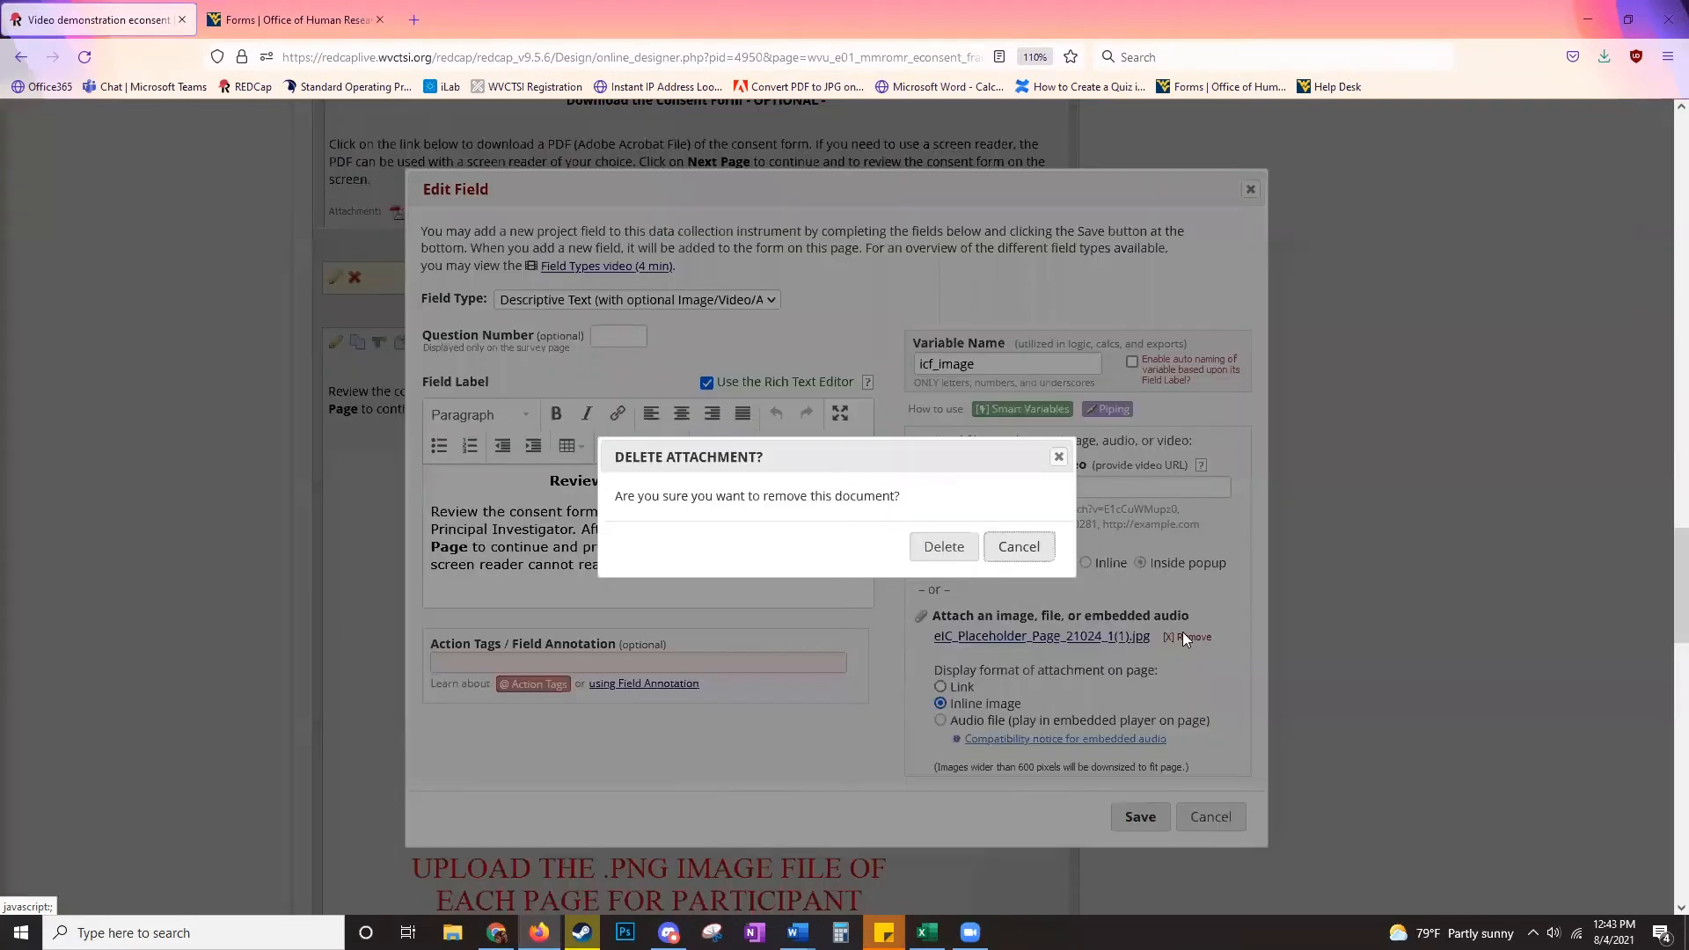
left_click(940, 543)
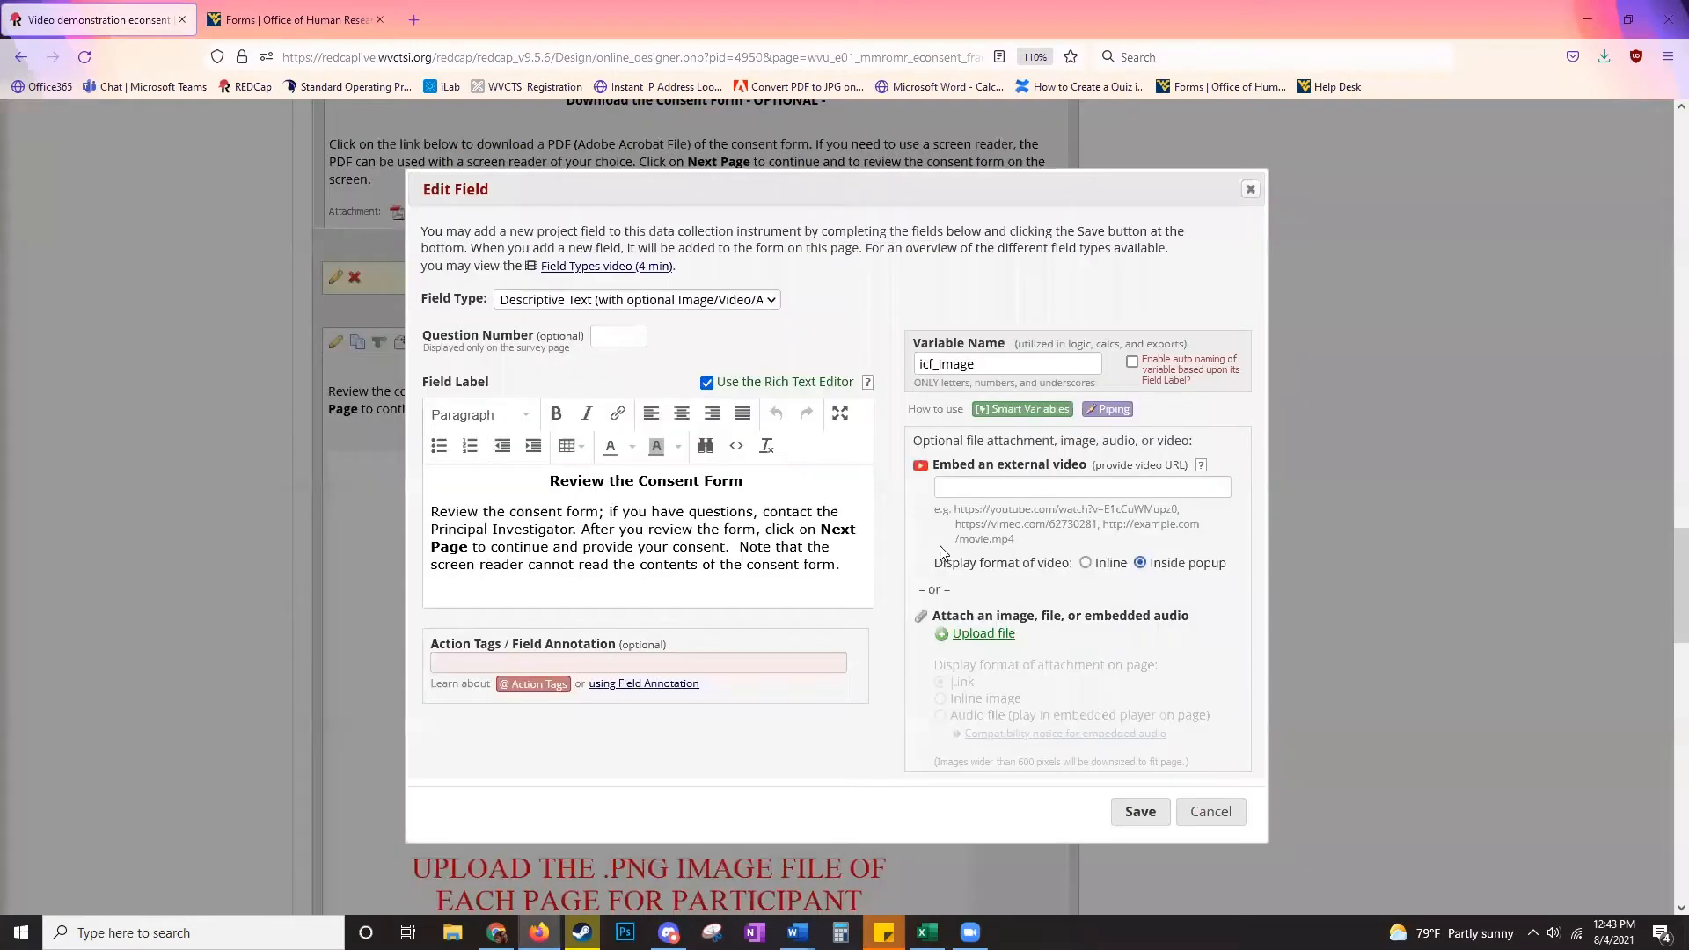
left_click(978, 634)
left_click(703, 493)
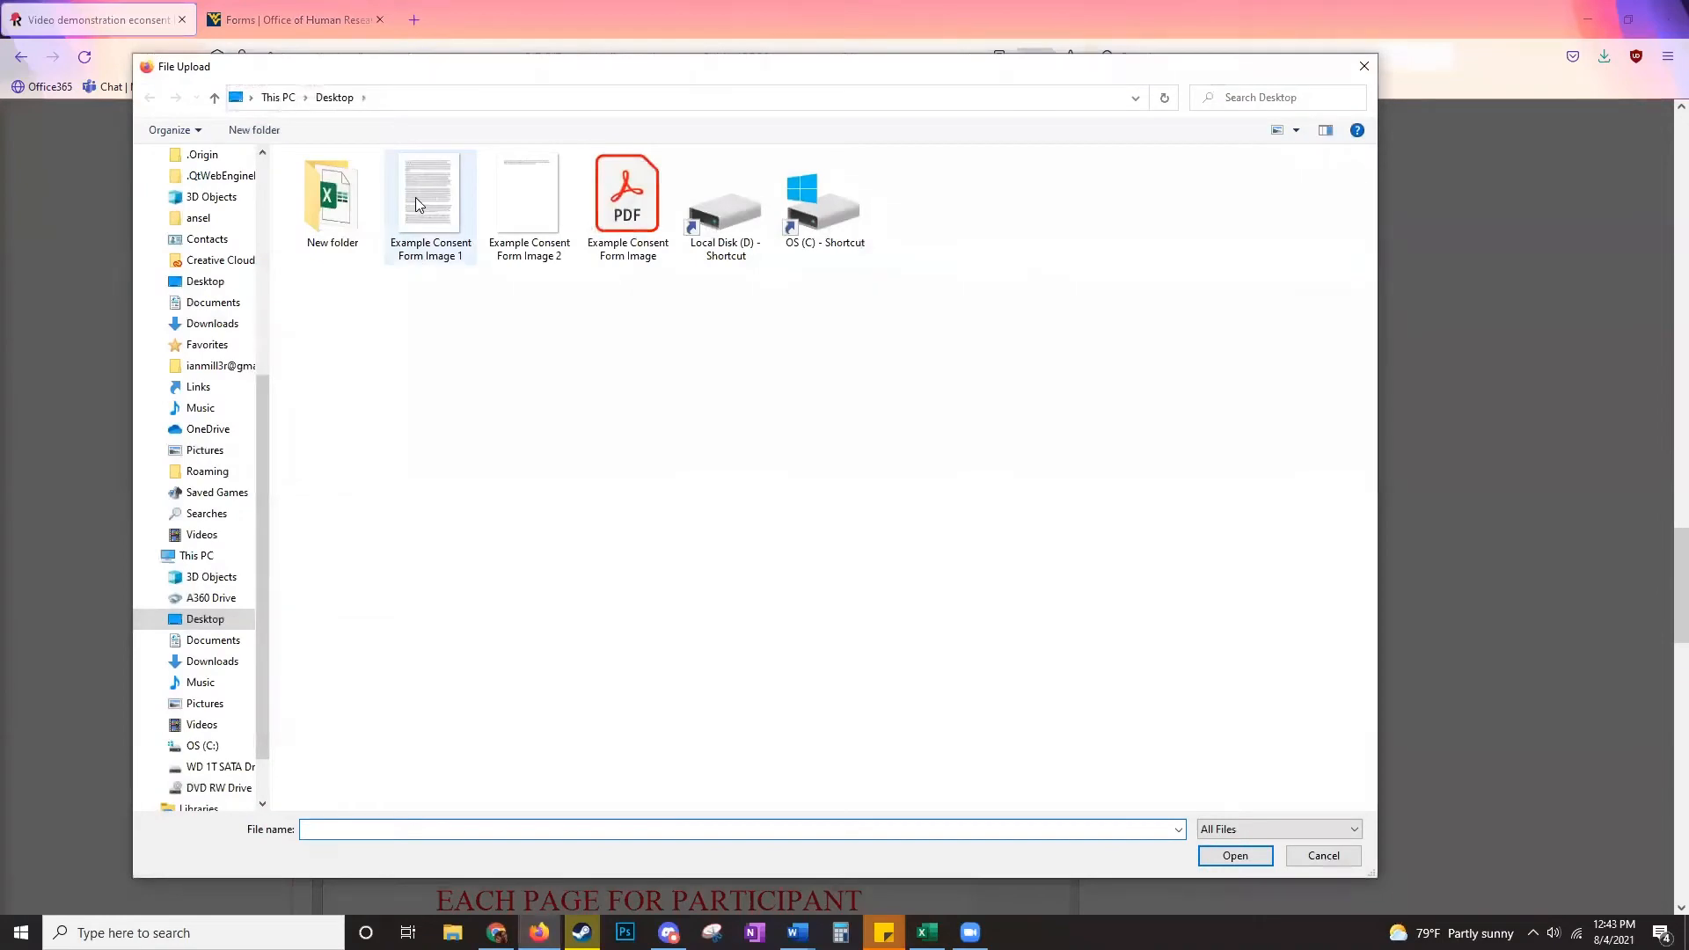
double_click(422, 202)
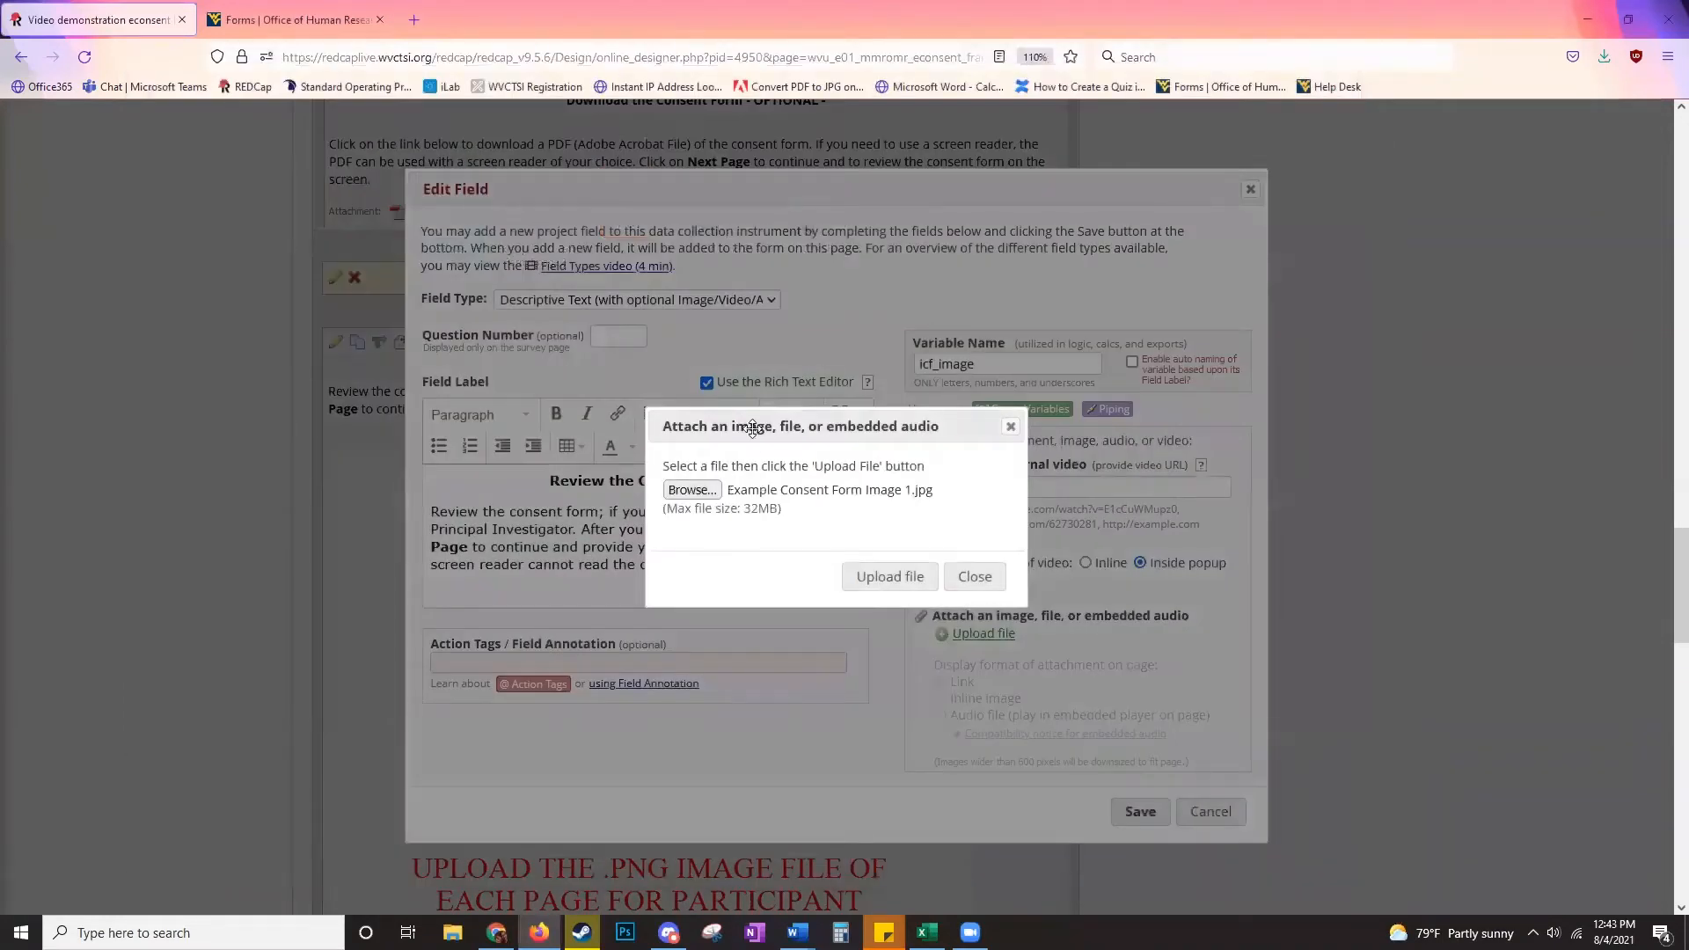
left_click(860, 572)
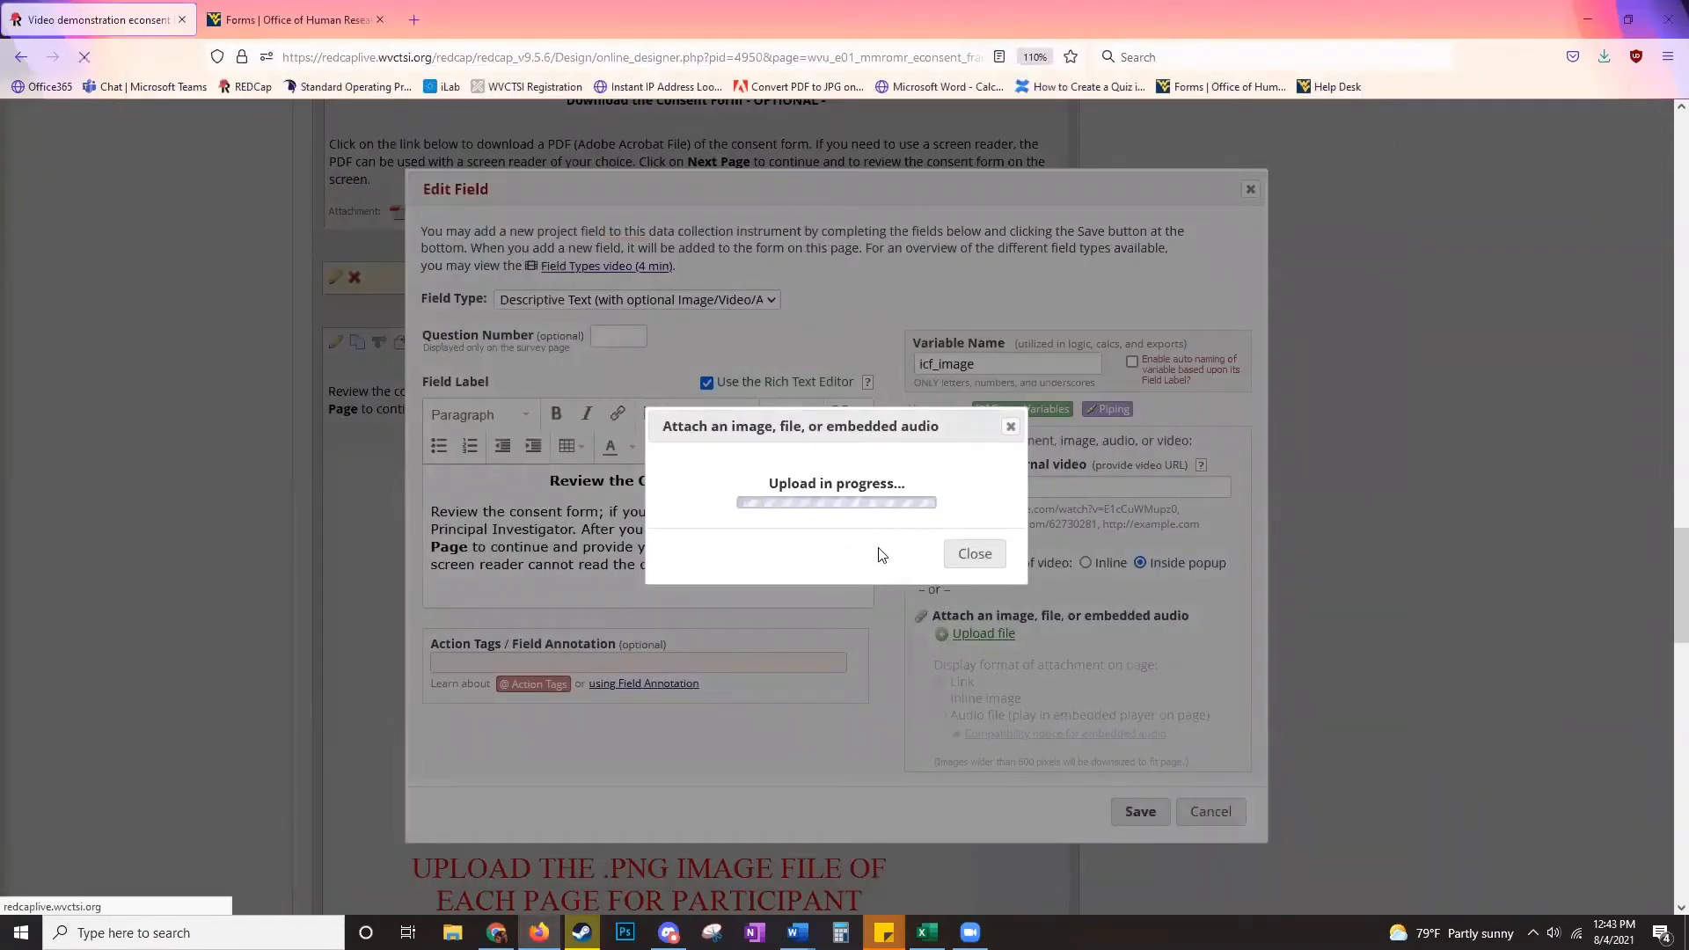
left_click(973, 534)
scroll(972, 584, "down", 2)
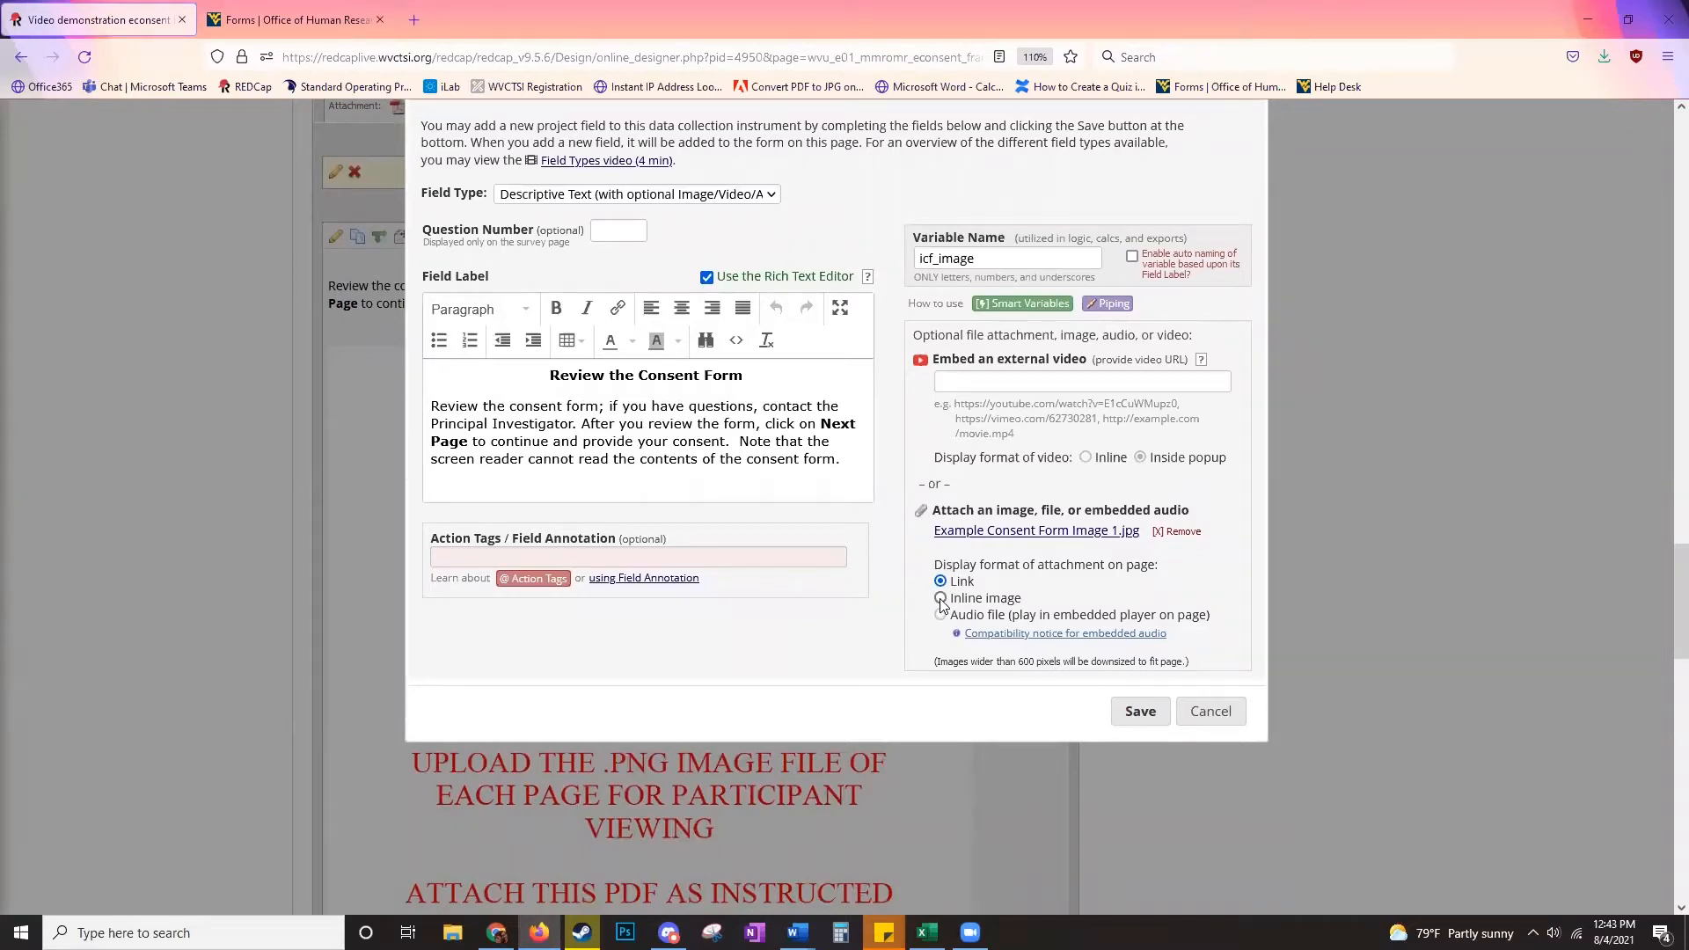
left_click(1132, 719)
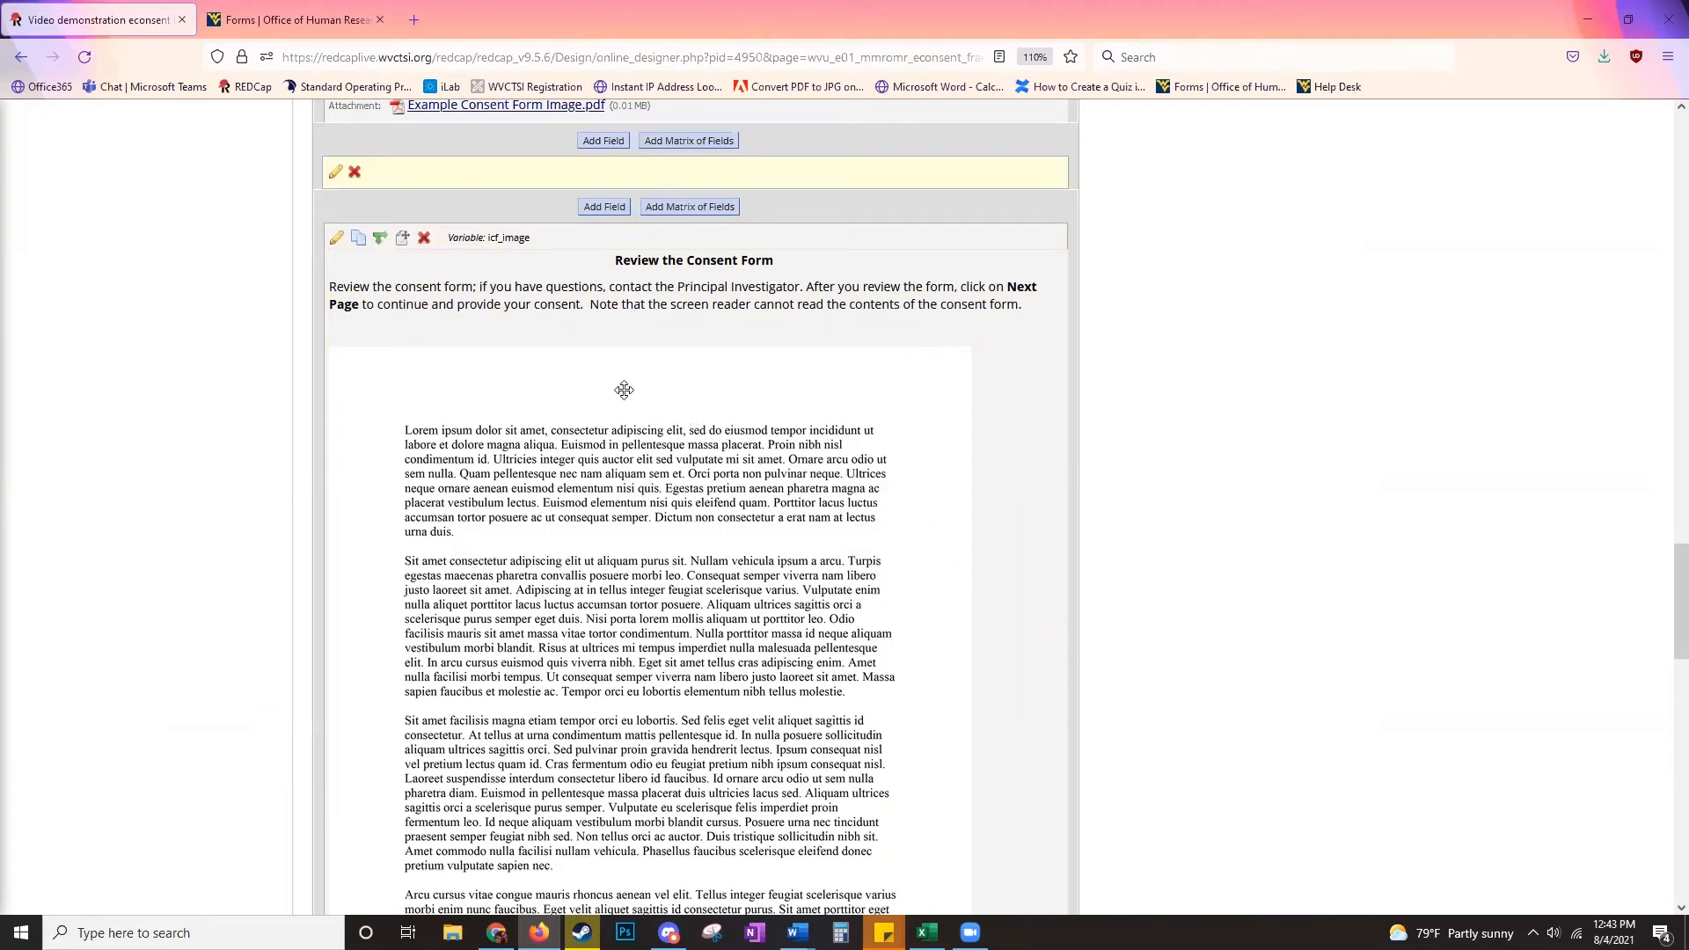
- Duplicate the icf_image field to create icf_image_2
left_click(358, 246)
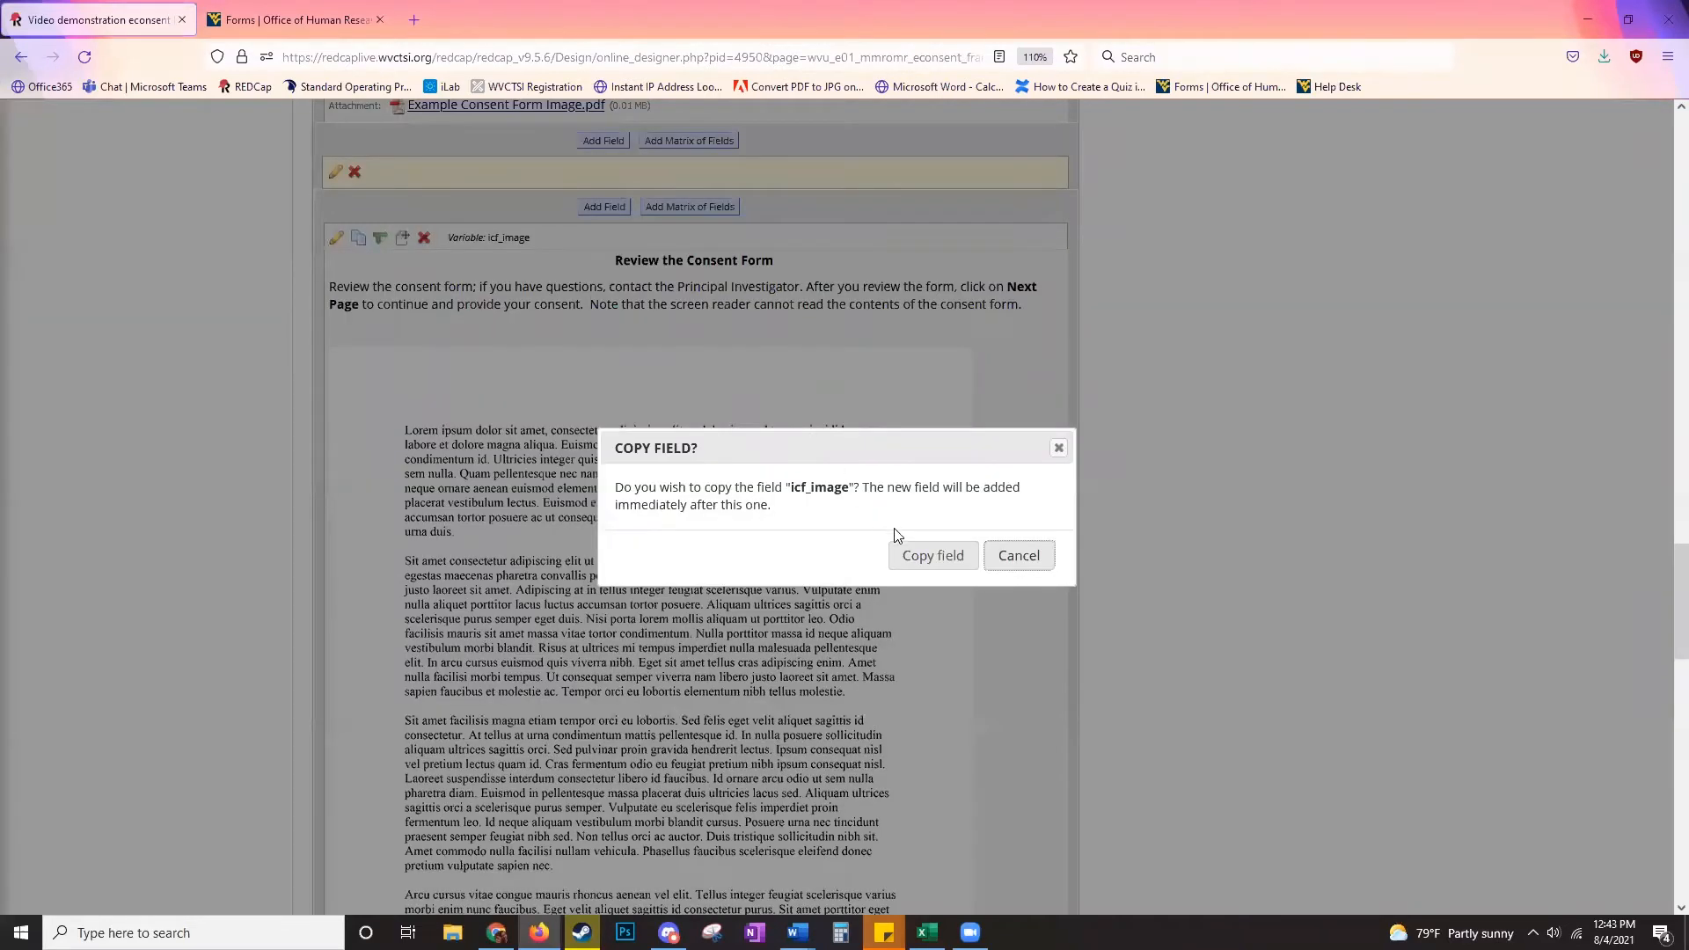
left_click(930, 554)
scroll(577, 331, "down", 9)
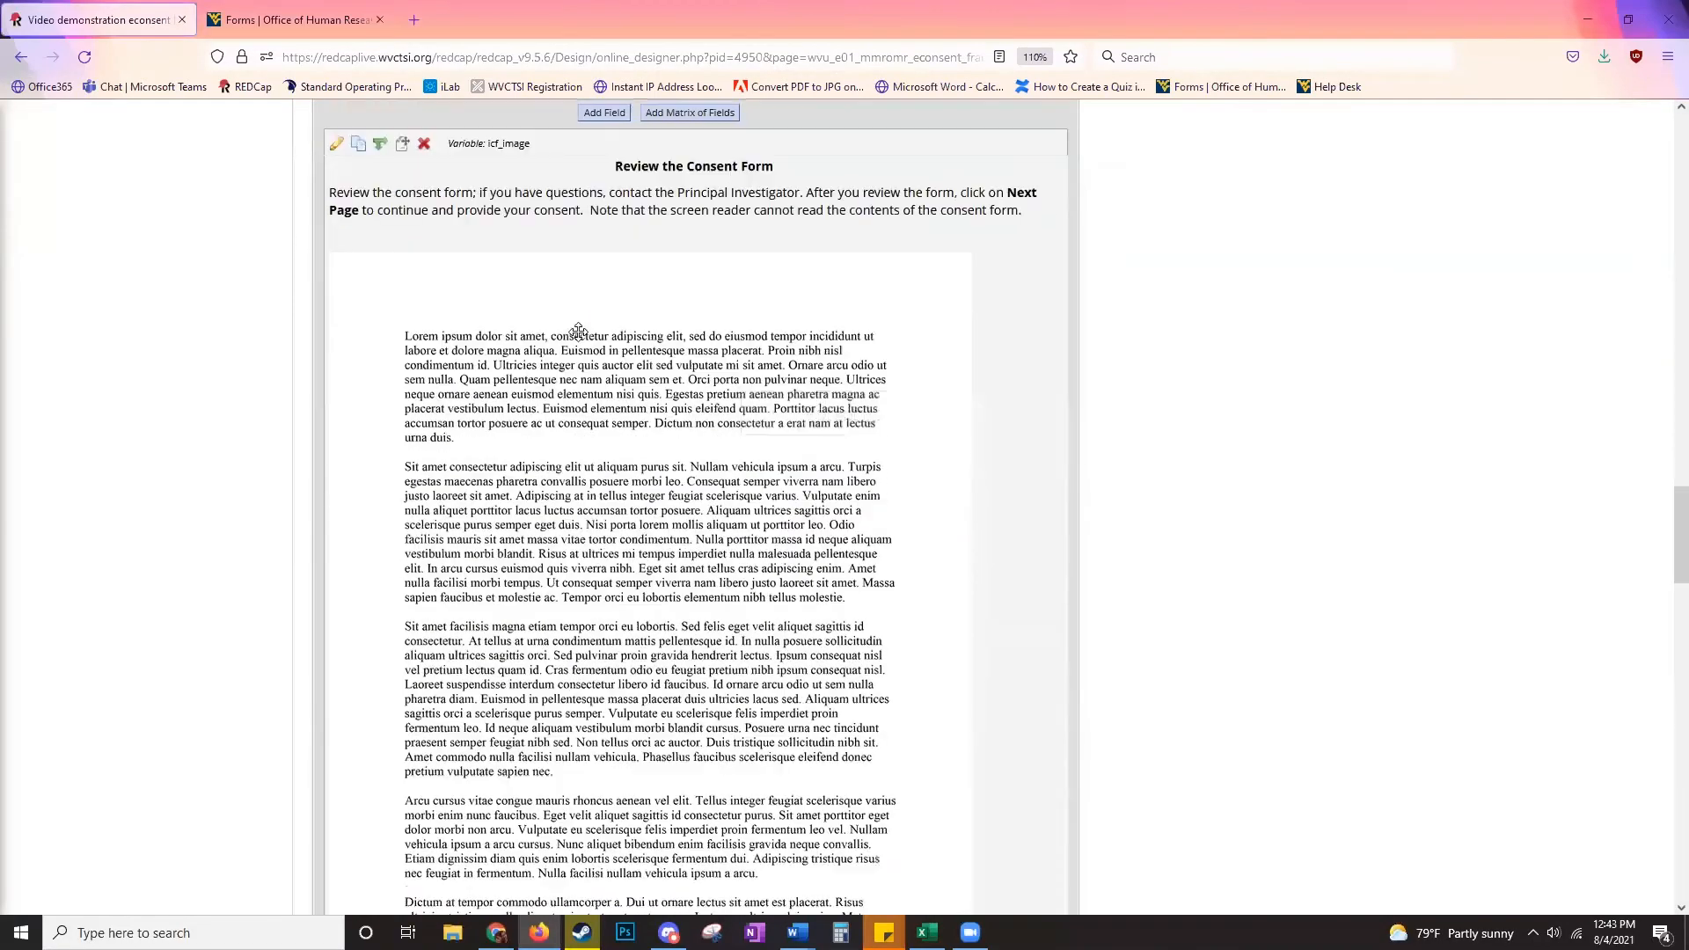
scroll(525, 302, "down", 1)
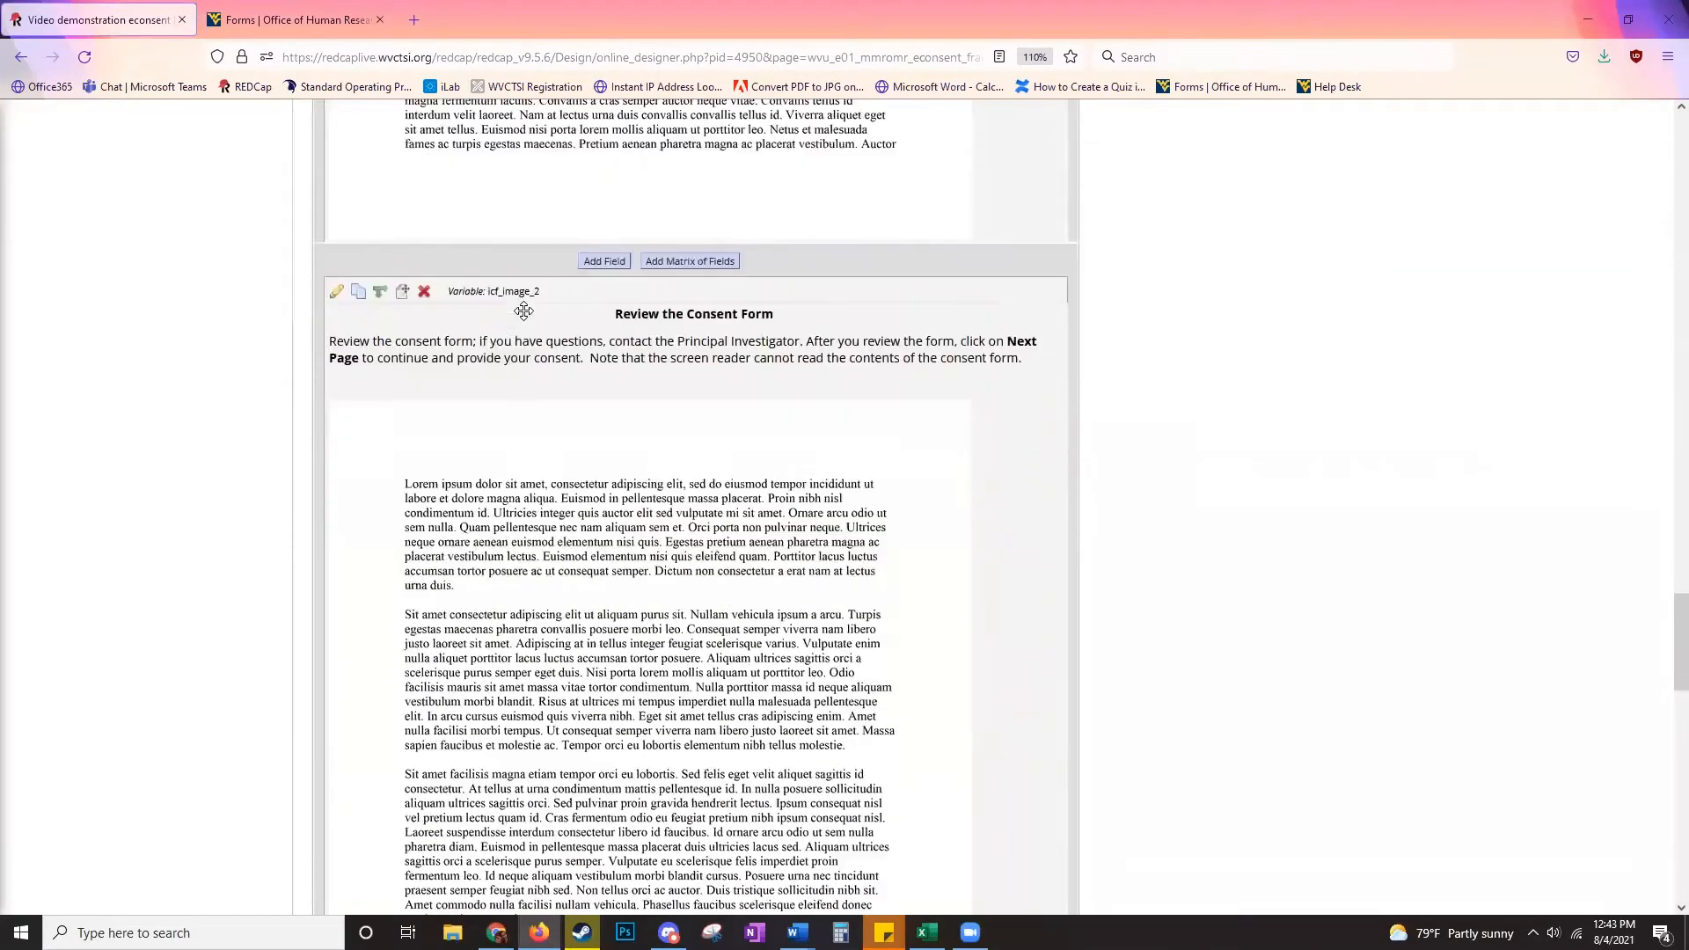
- Attach Example Consent Form Image 2.jpg to icf_image_2 as an inline image and save
left_click(336, 285)
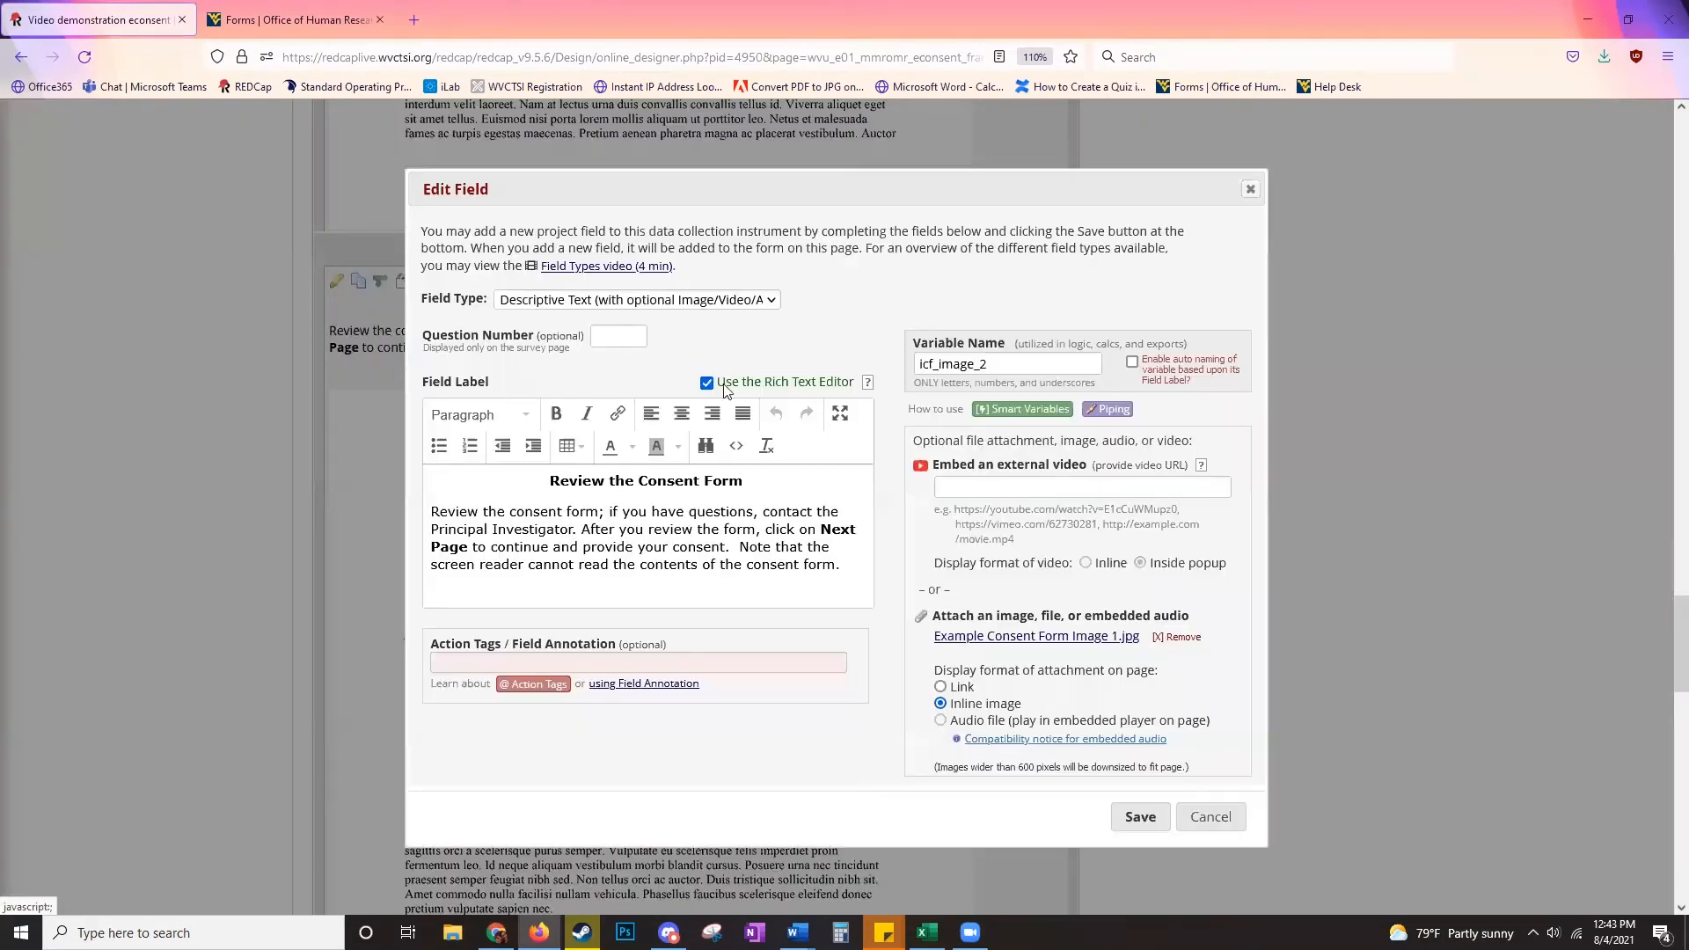
left_click(1165, 636)
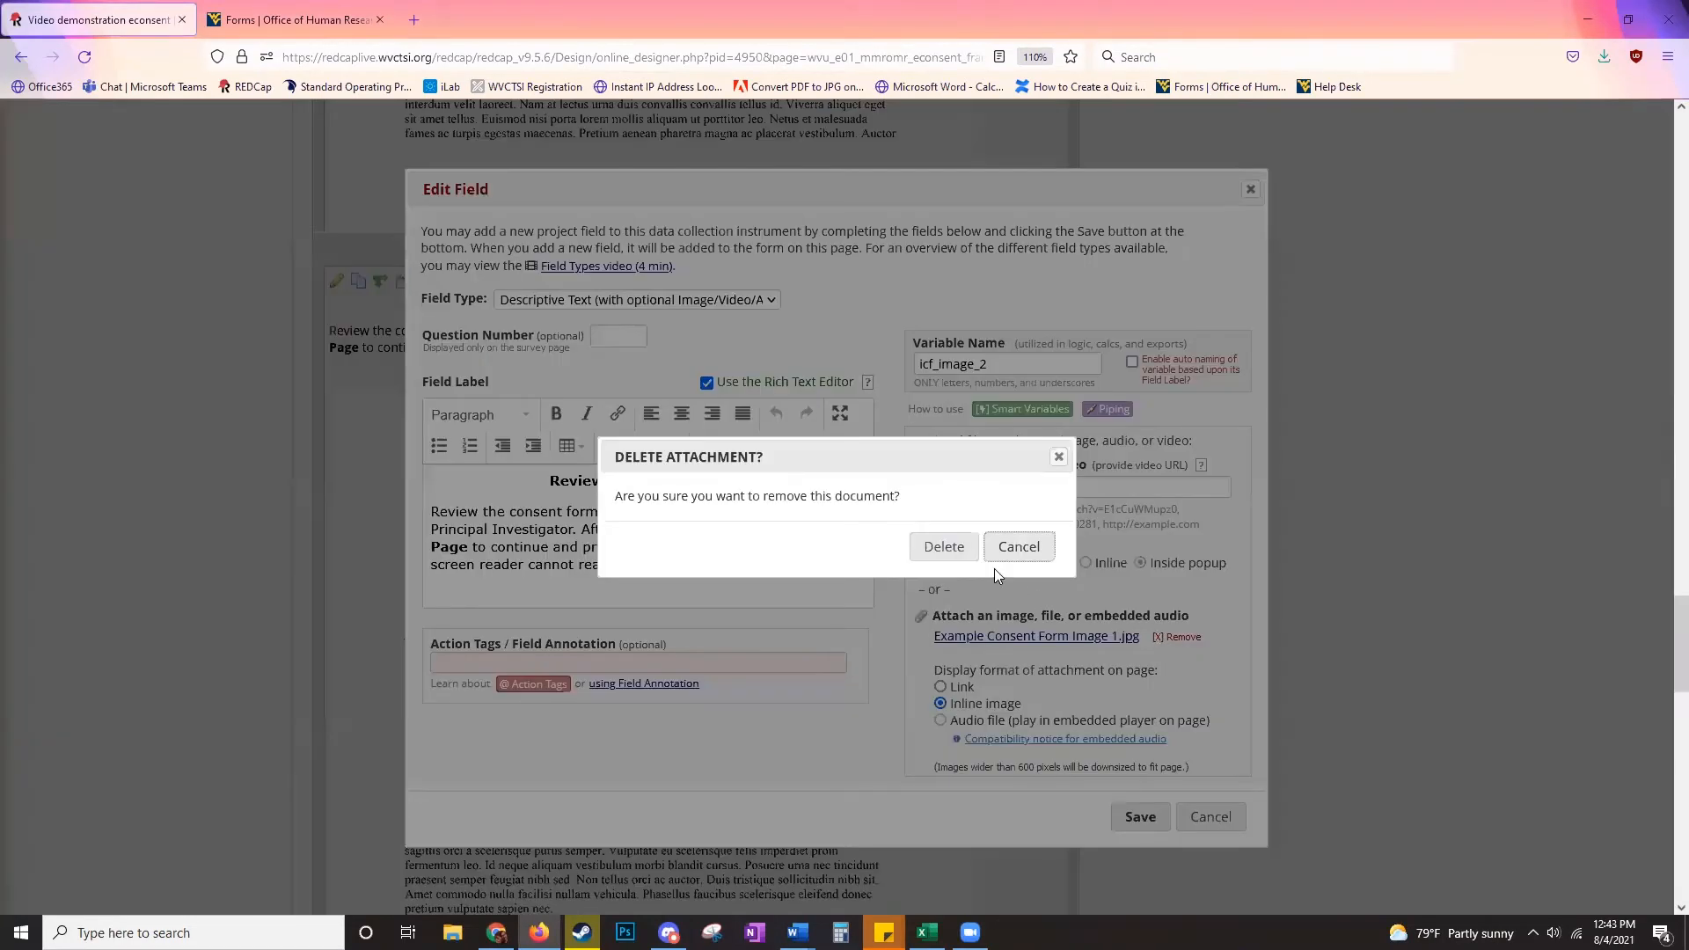
left_click(939, 546)
left_click(987, 633)
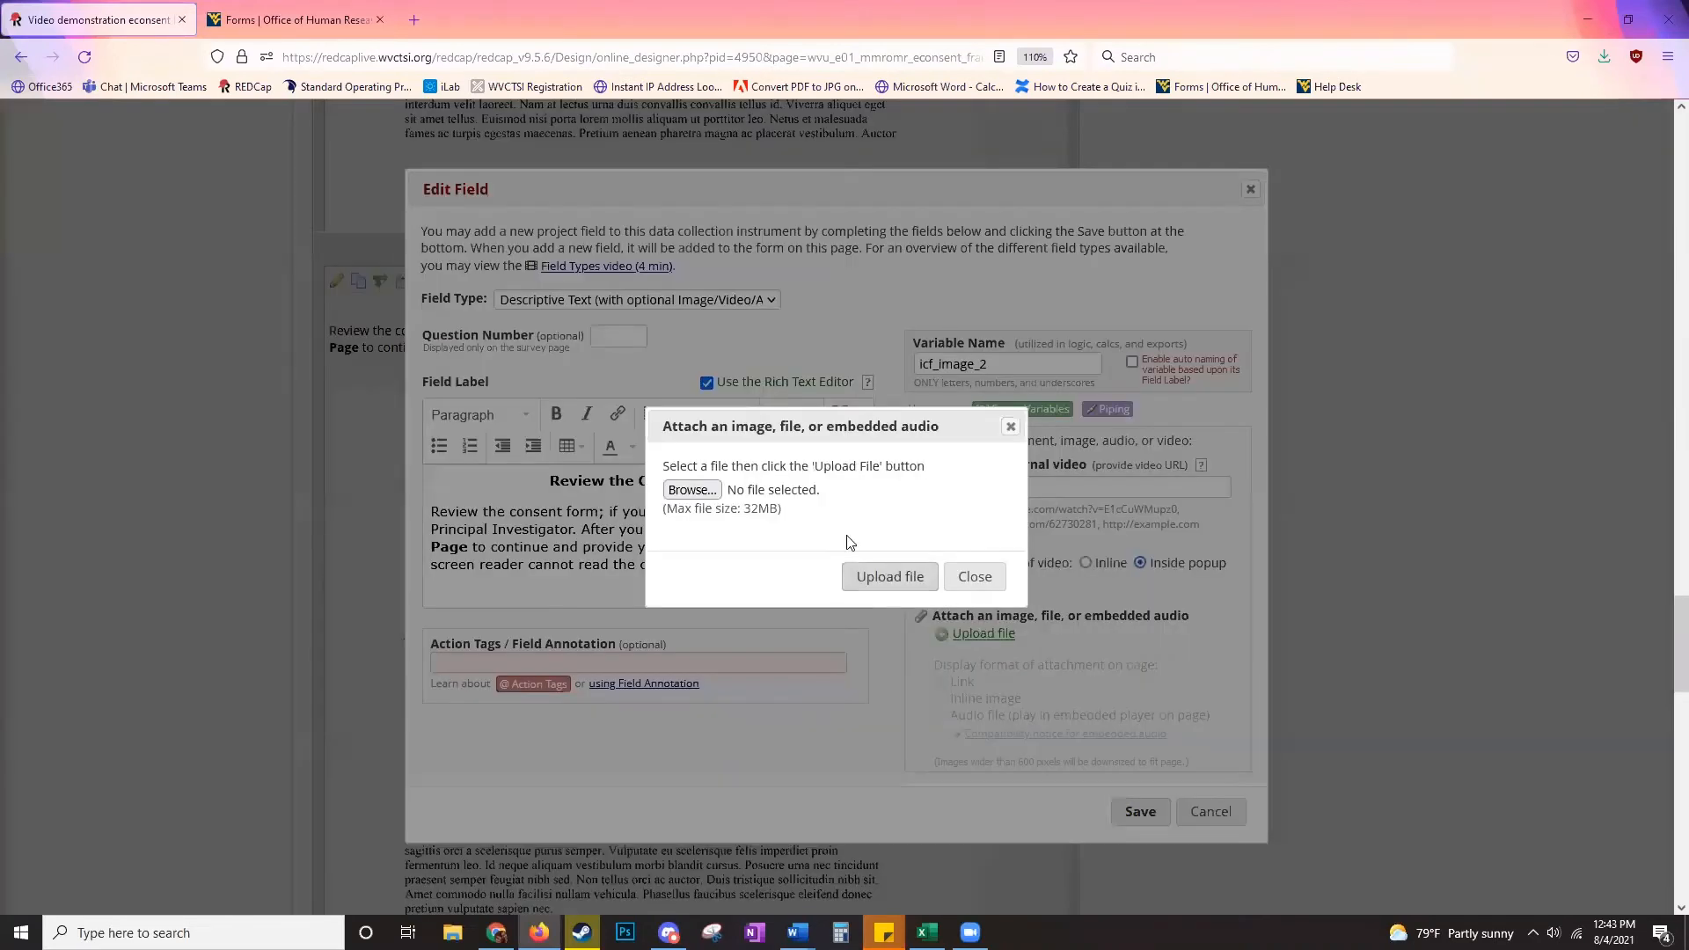
left_click(691, 488)
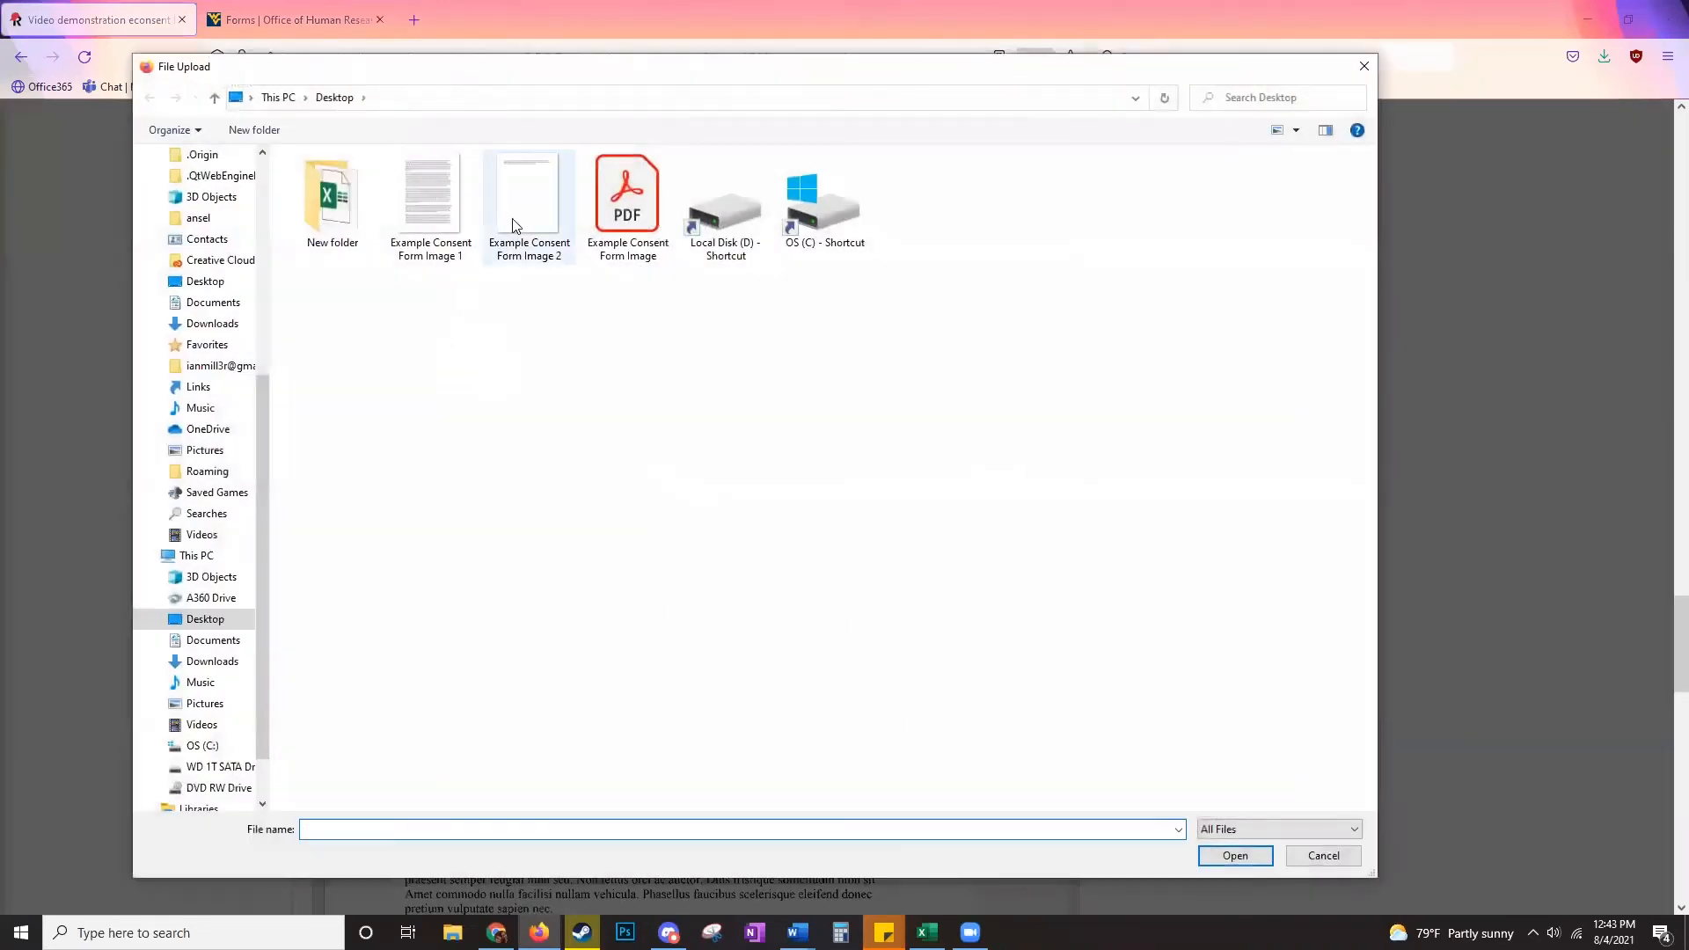
double_click(526, 198)
left_click(869, 571)
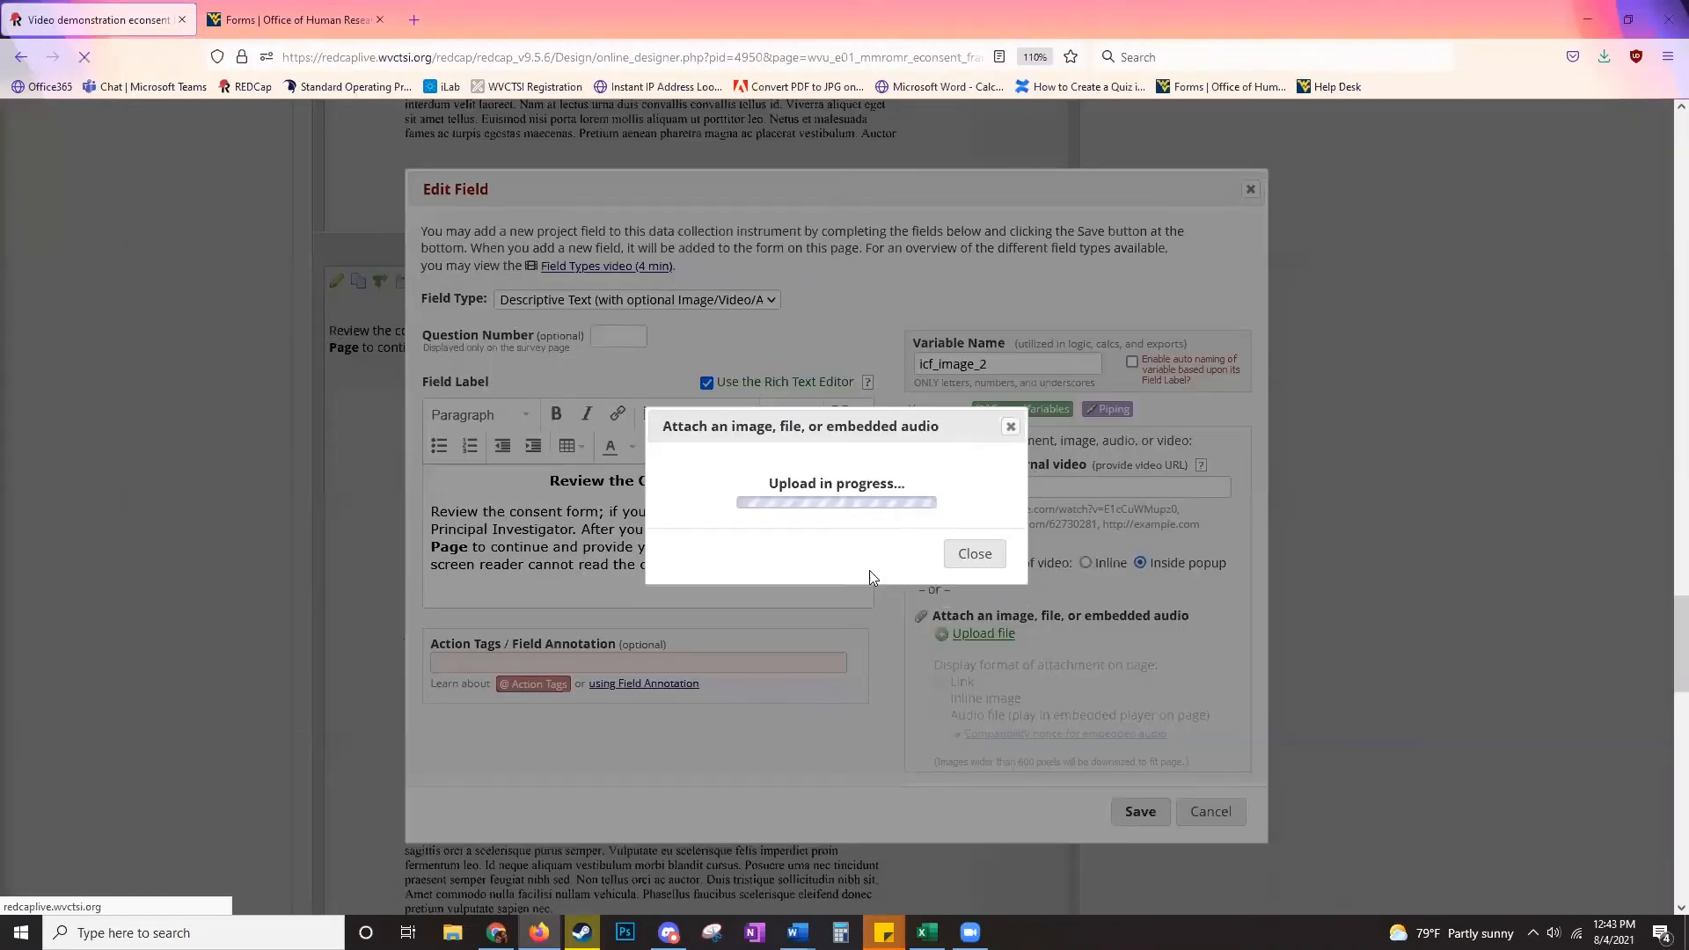
left_click(992, 533)
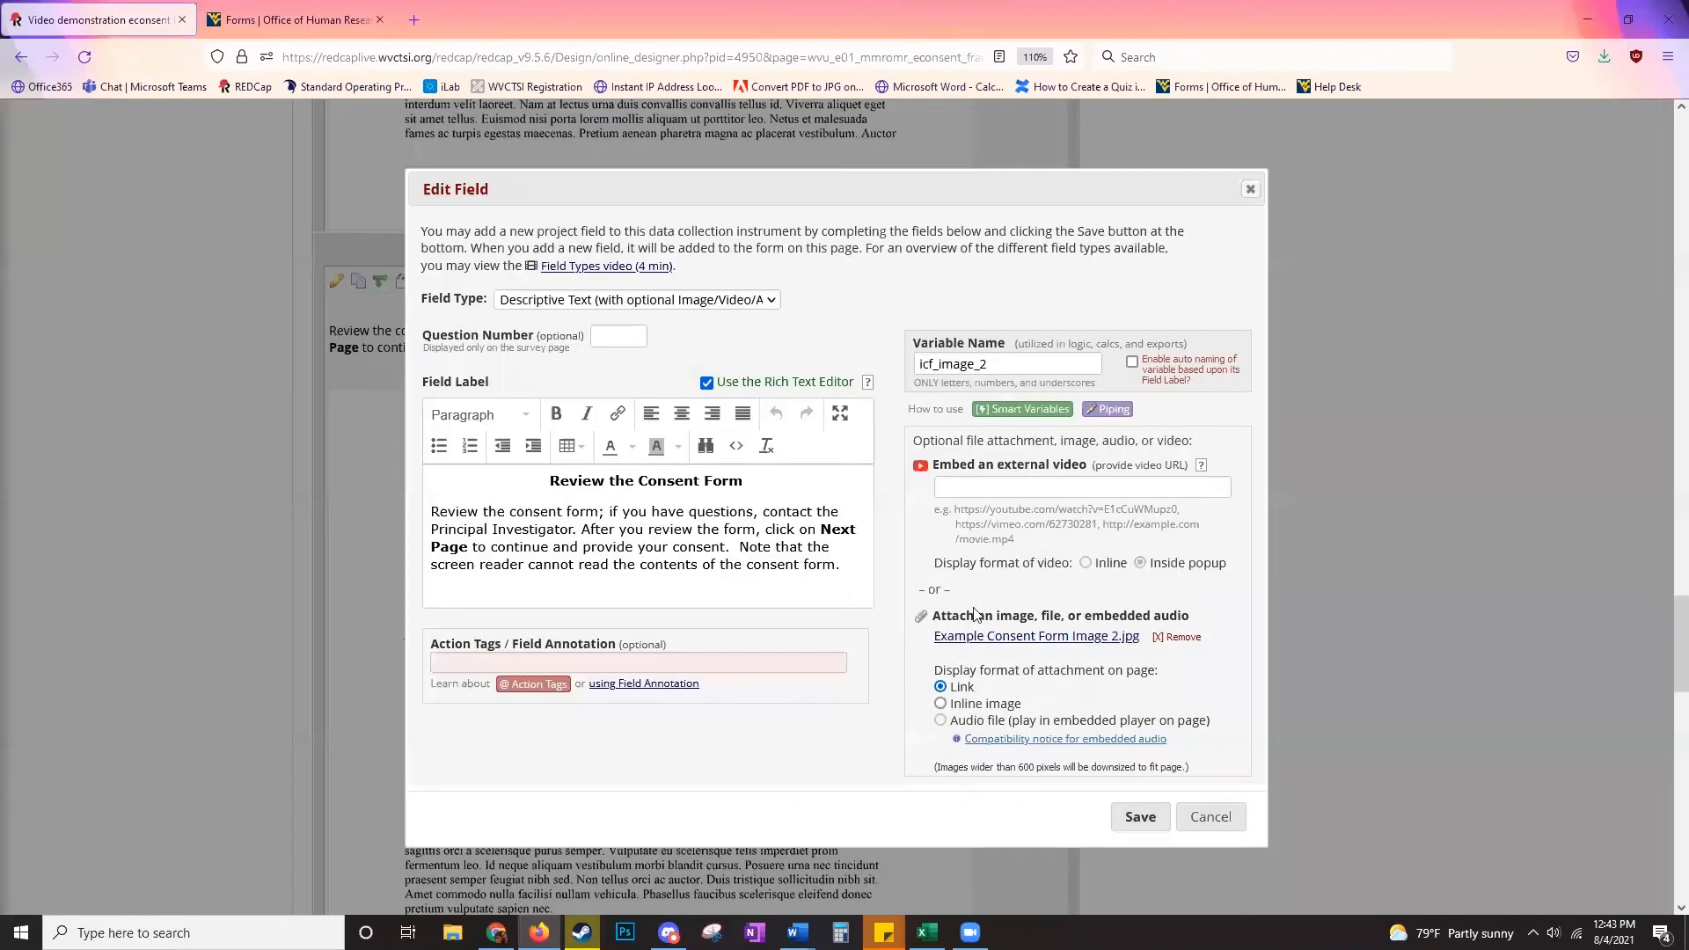
left_click(950, 703)
left_click(1137, 816)
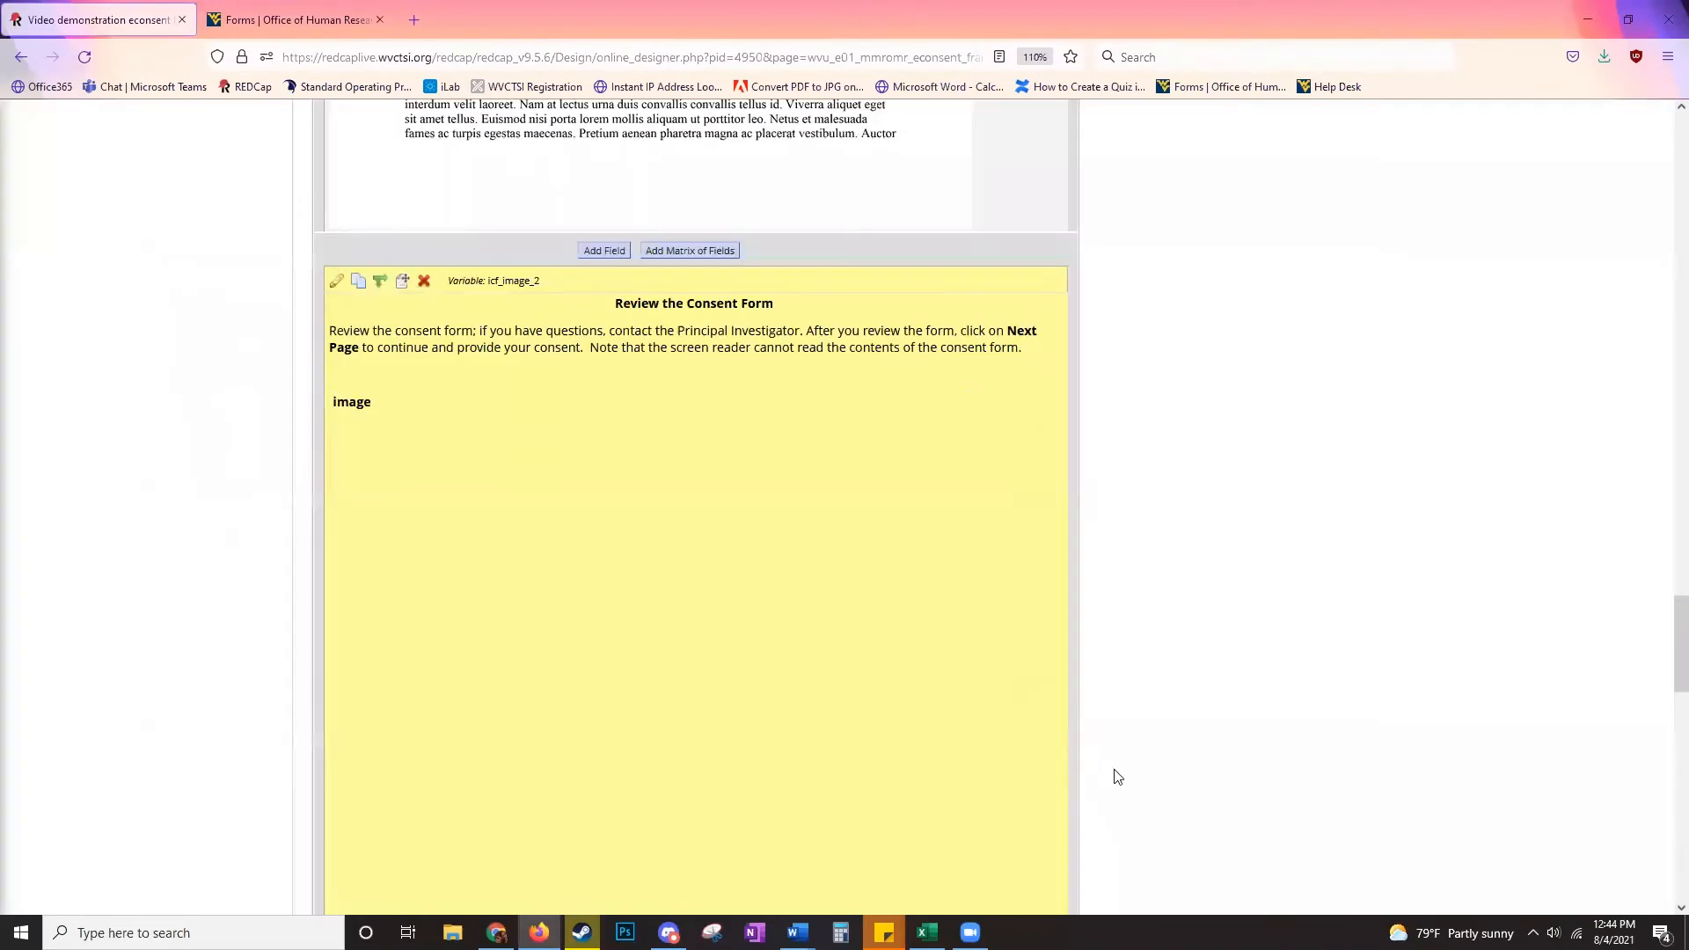
scroll(939, 596, "down", 1)
scroll(928, 588, "up", 7)
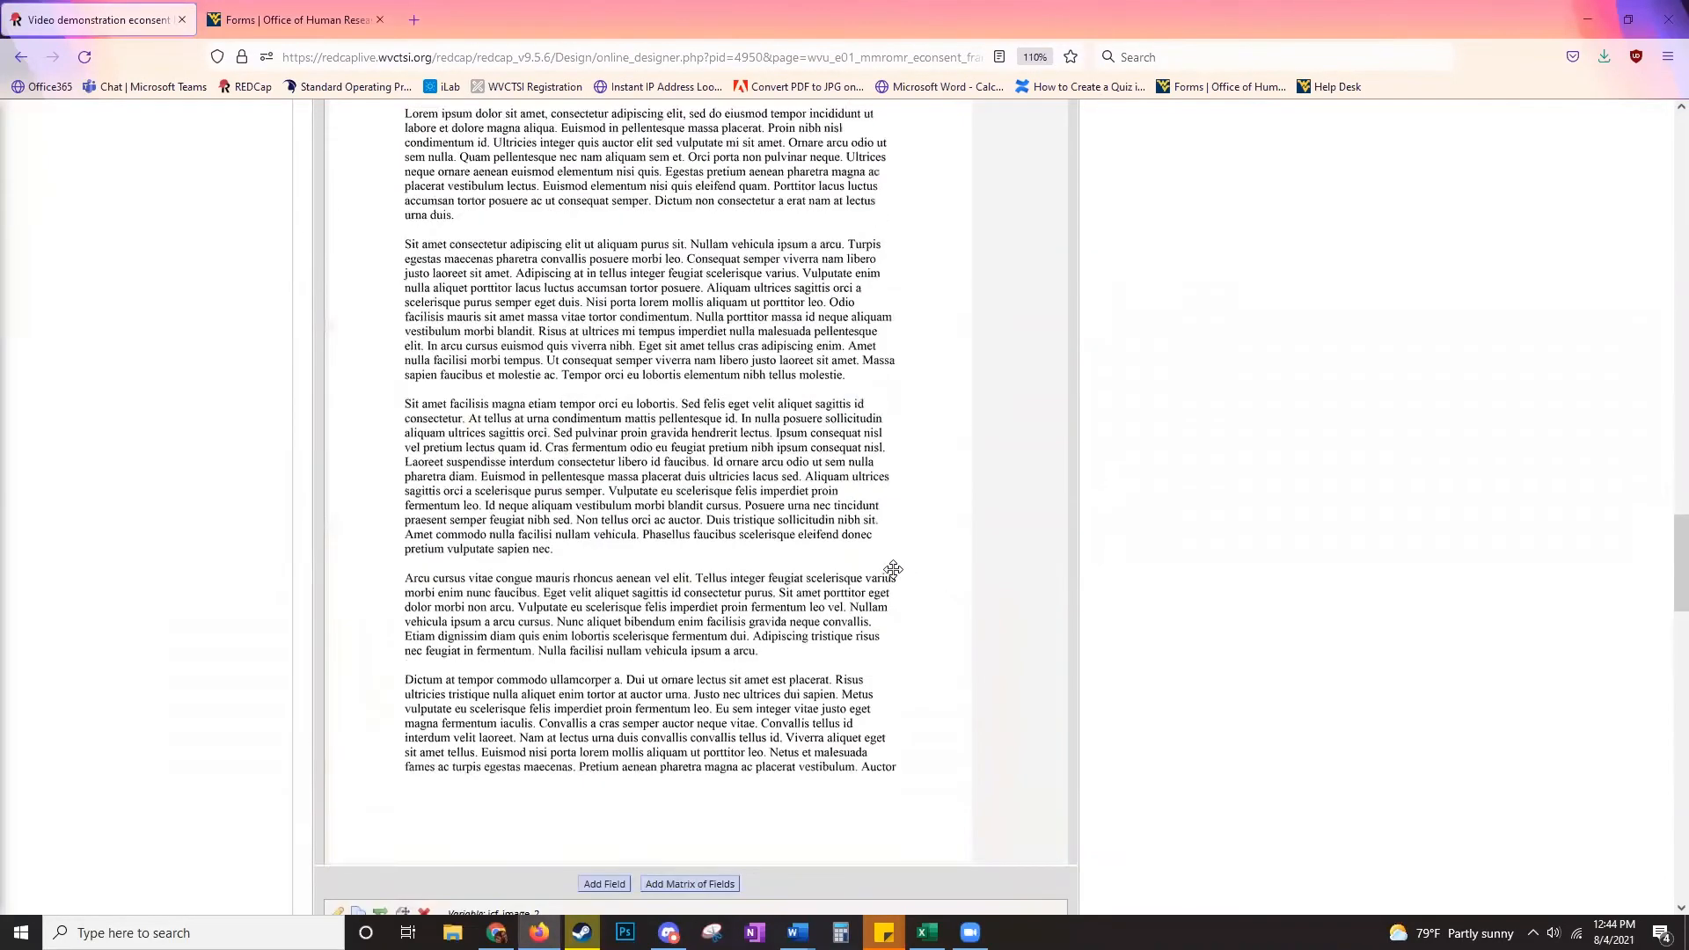
scroll(893, 569, "up", 15)
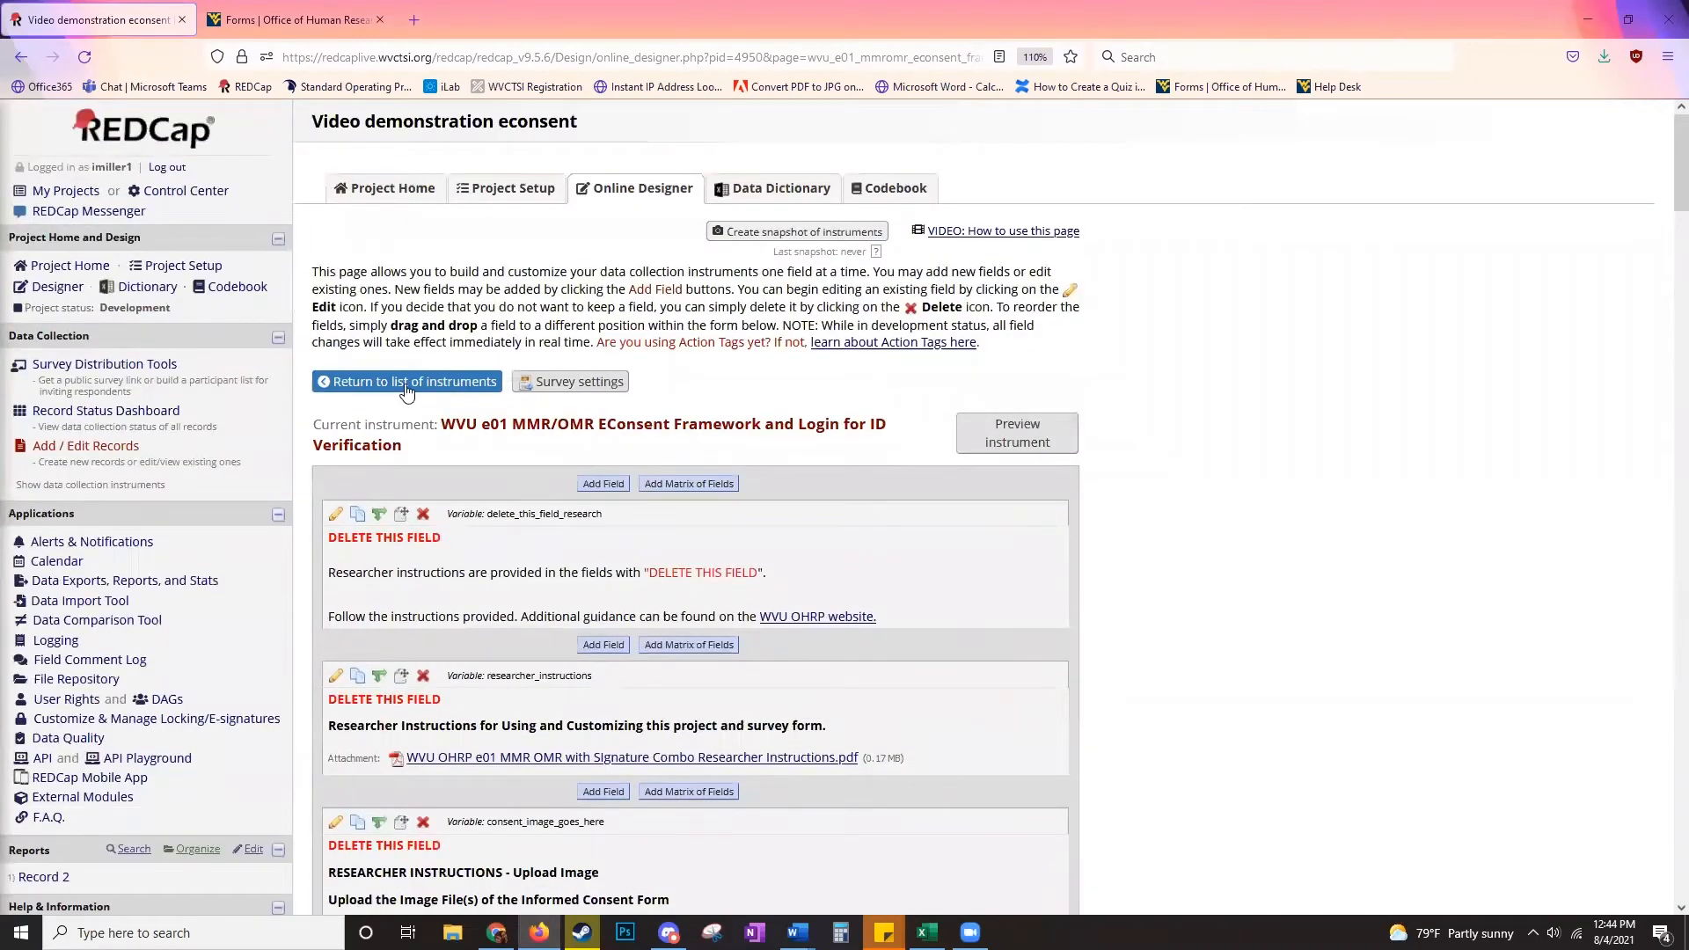
- Set the eConsent survey's automated invitation to Active and save the settings
left_click(406, 382)
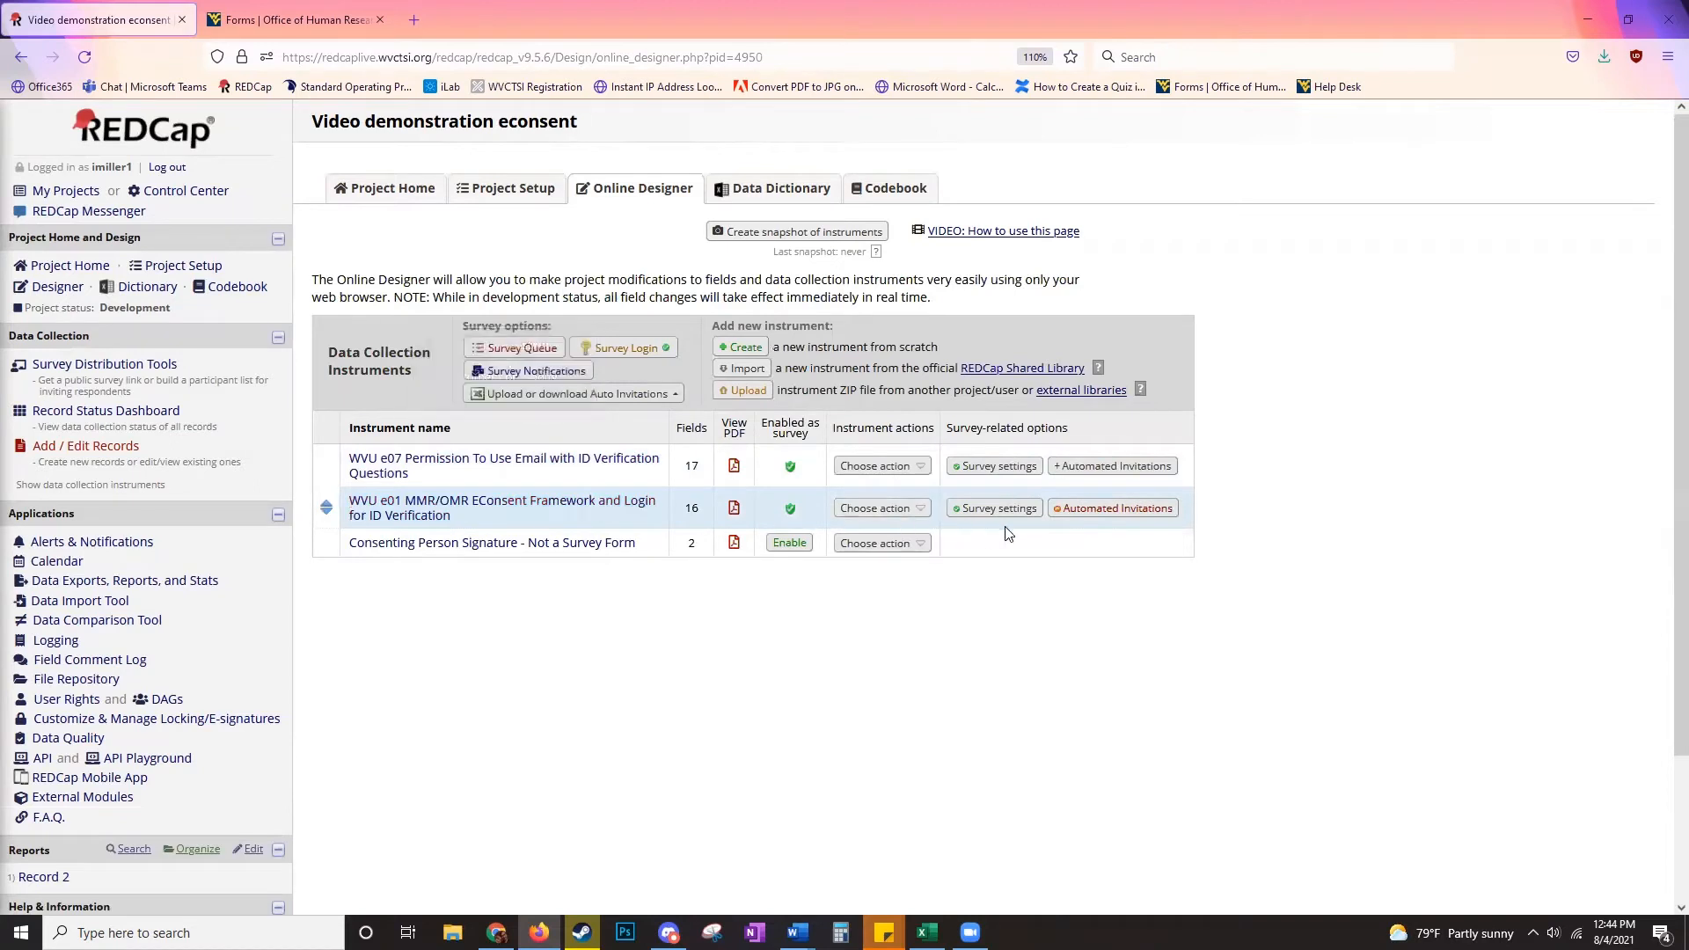
left_click(1116, 510)
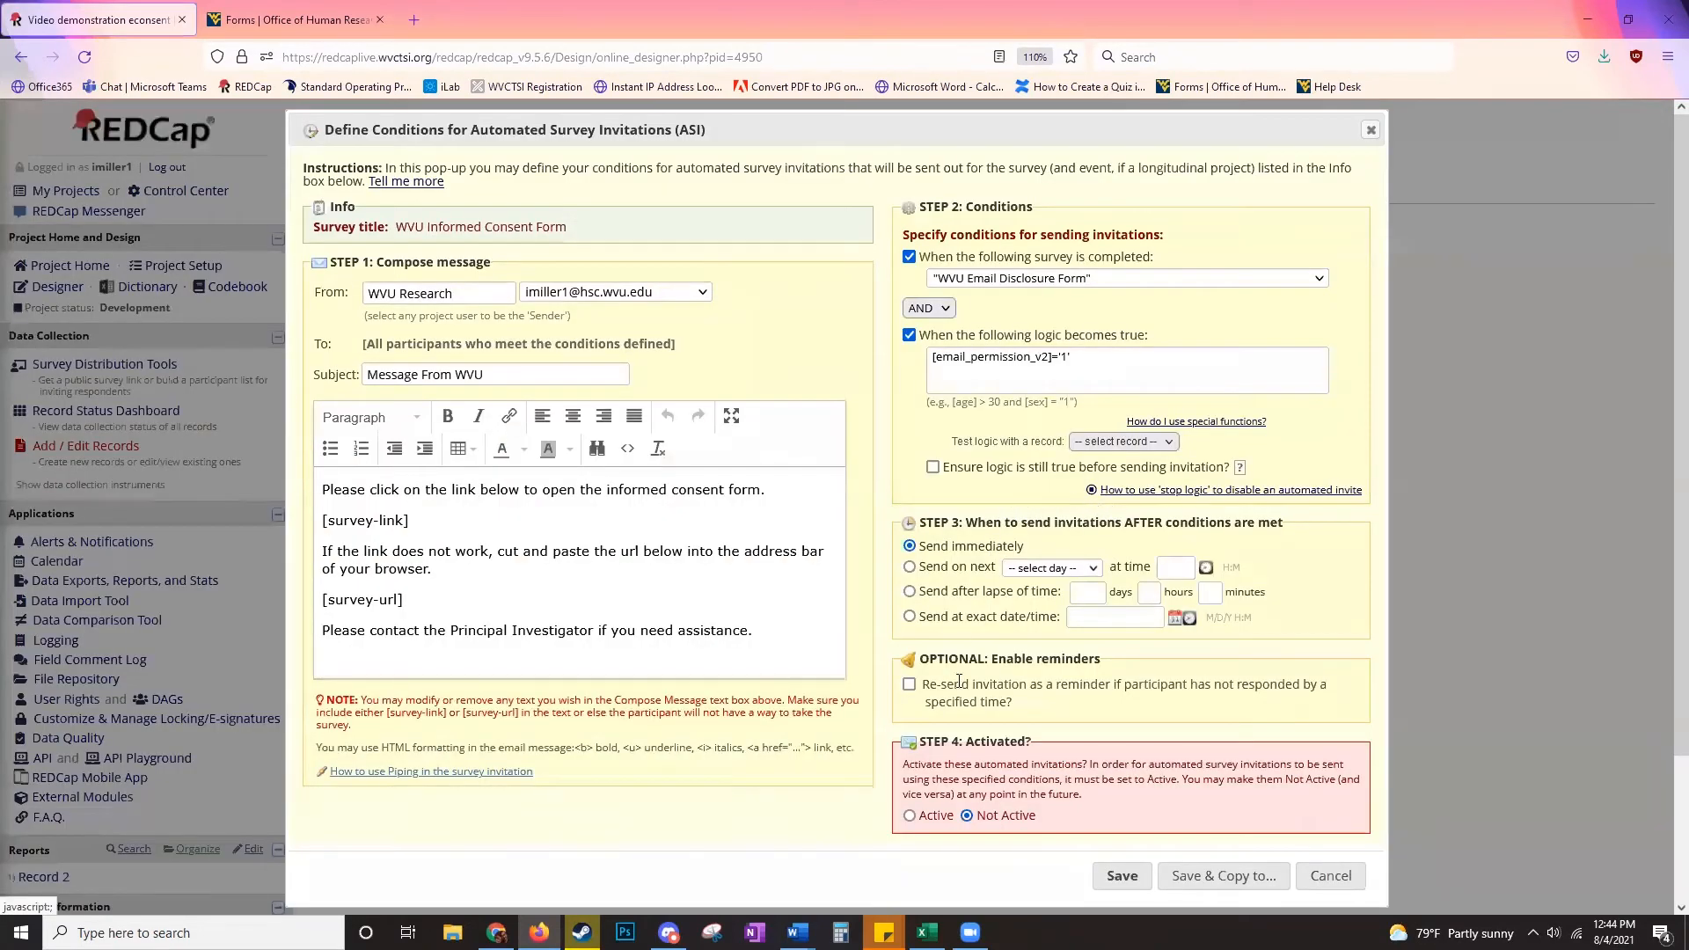
left_click_drag(940, 744, 999, 765)
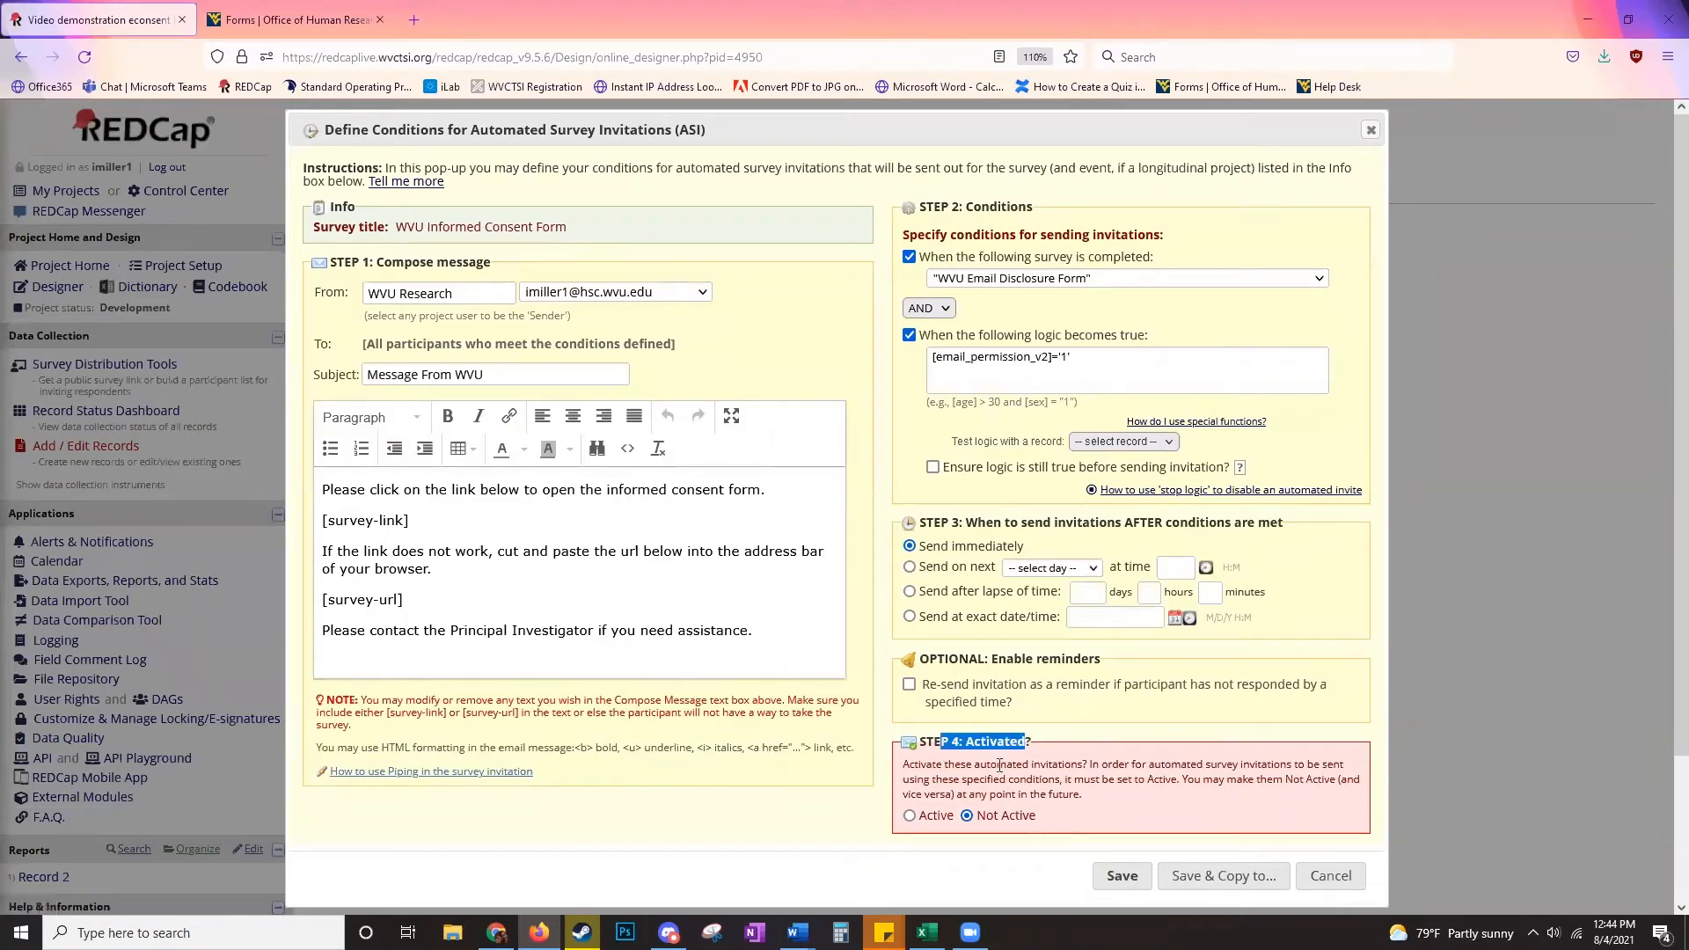
left_click(911, 816)
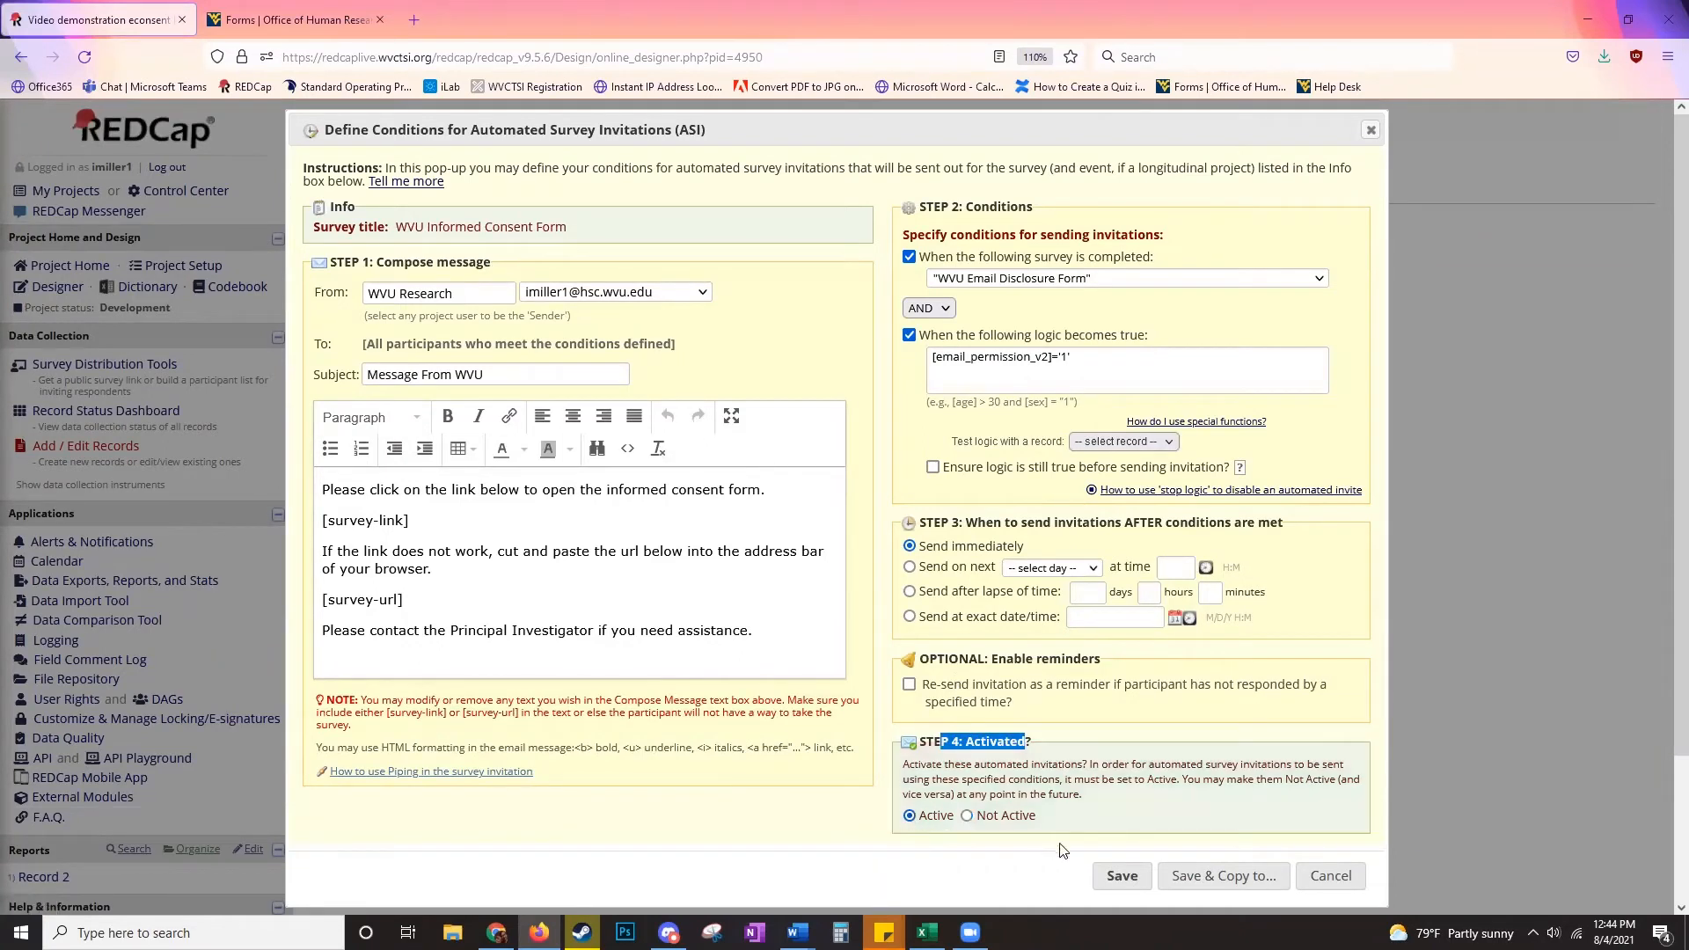
left_click(1119, 877)
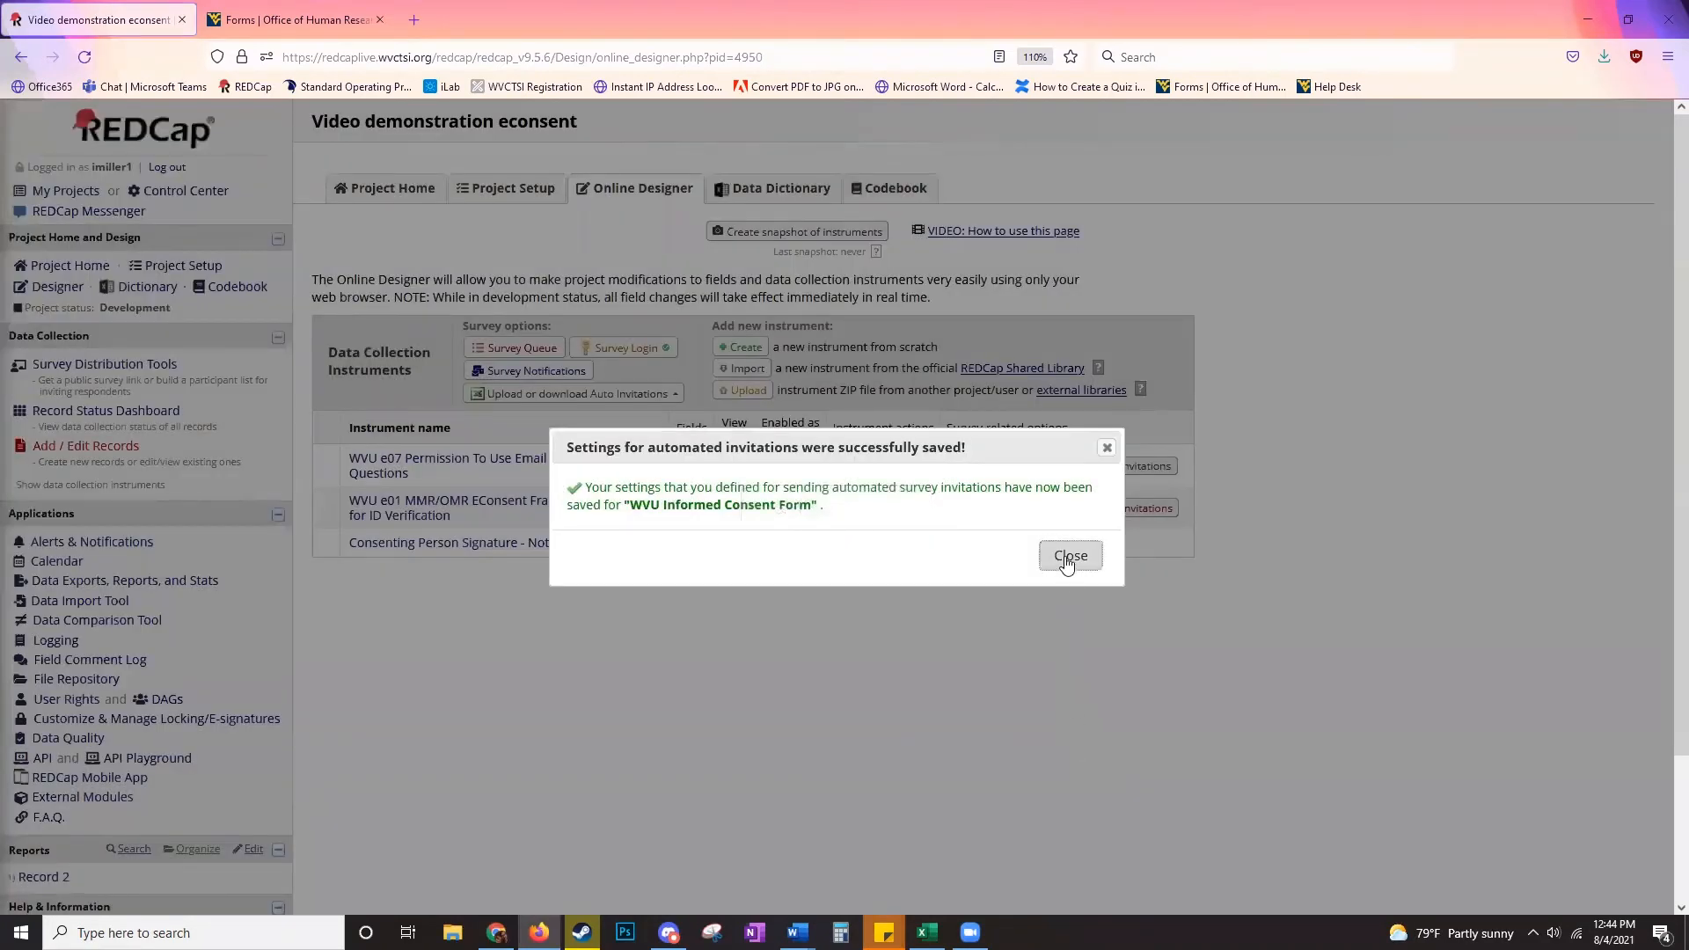
left_click(1070, 556)
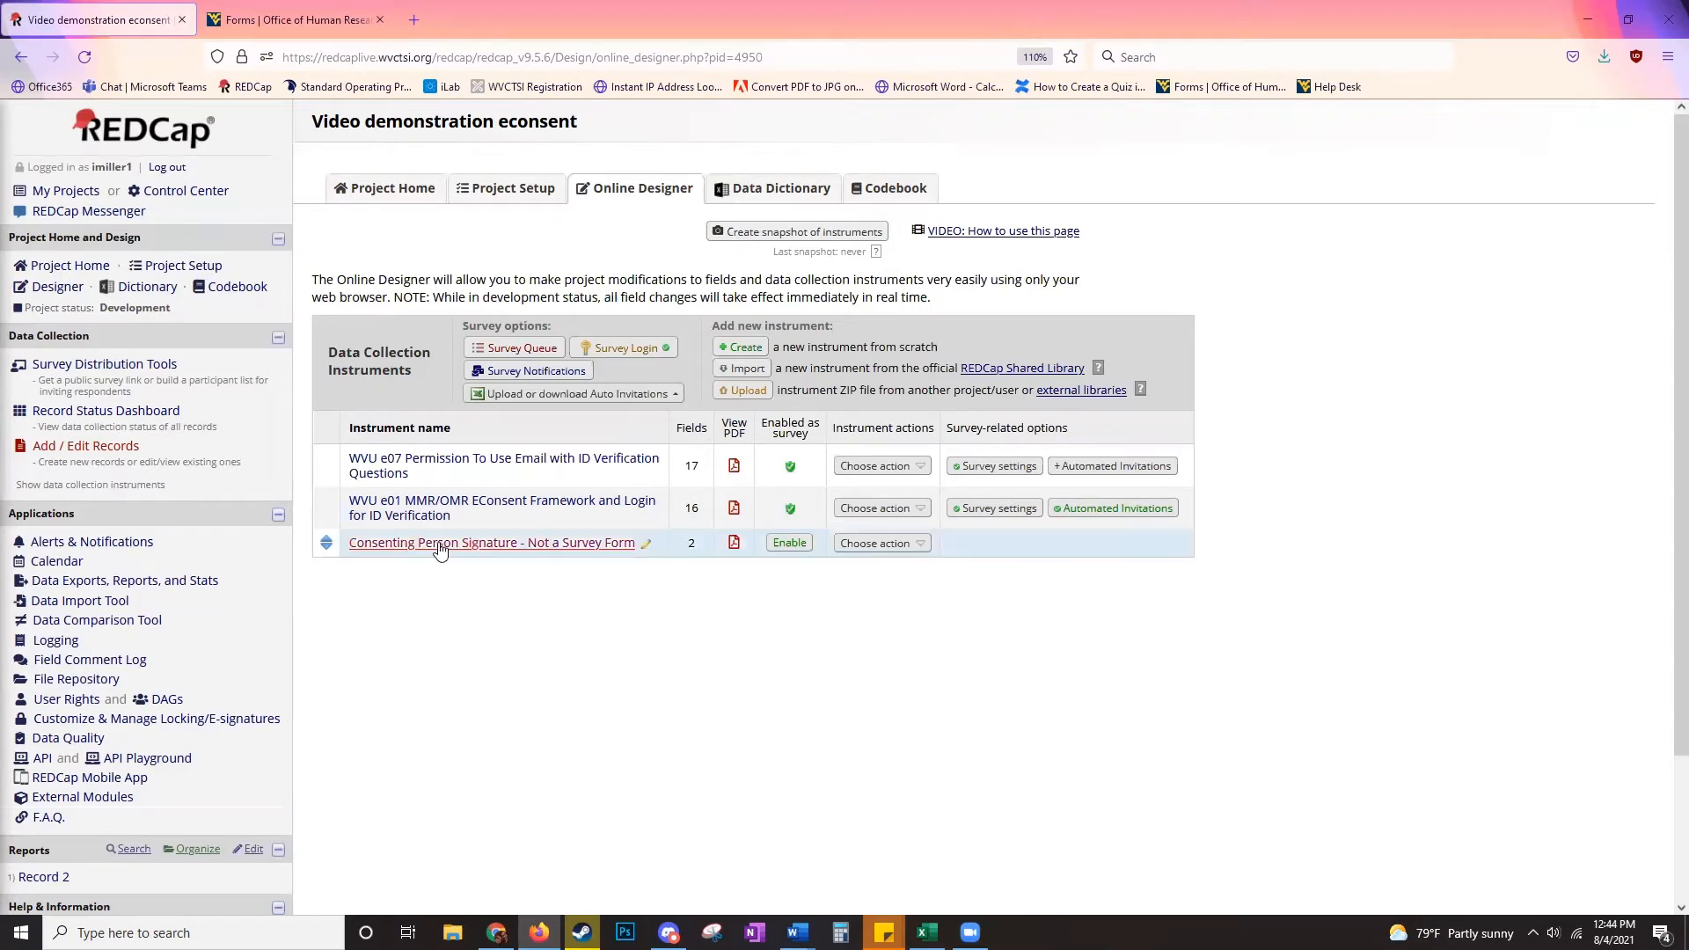
- Copy the public survey link and add the participant's email address to the WVU Email Disclosure Form participant list
left_click(151, 368)
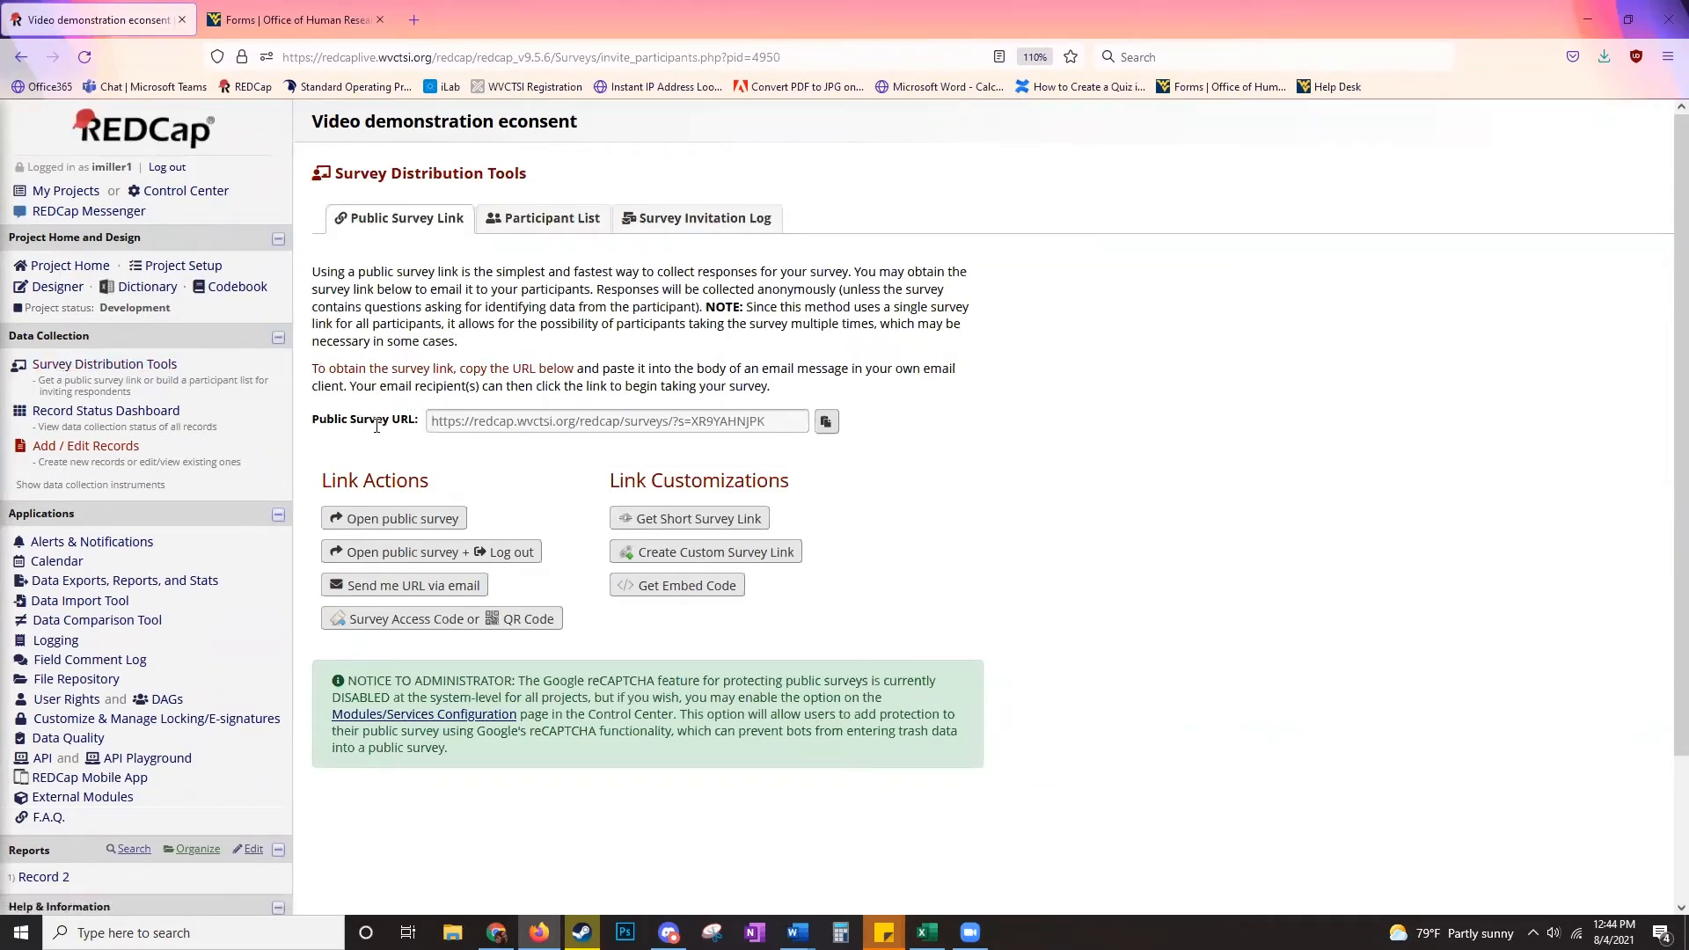
left_click(826, 422)
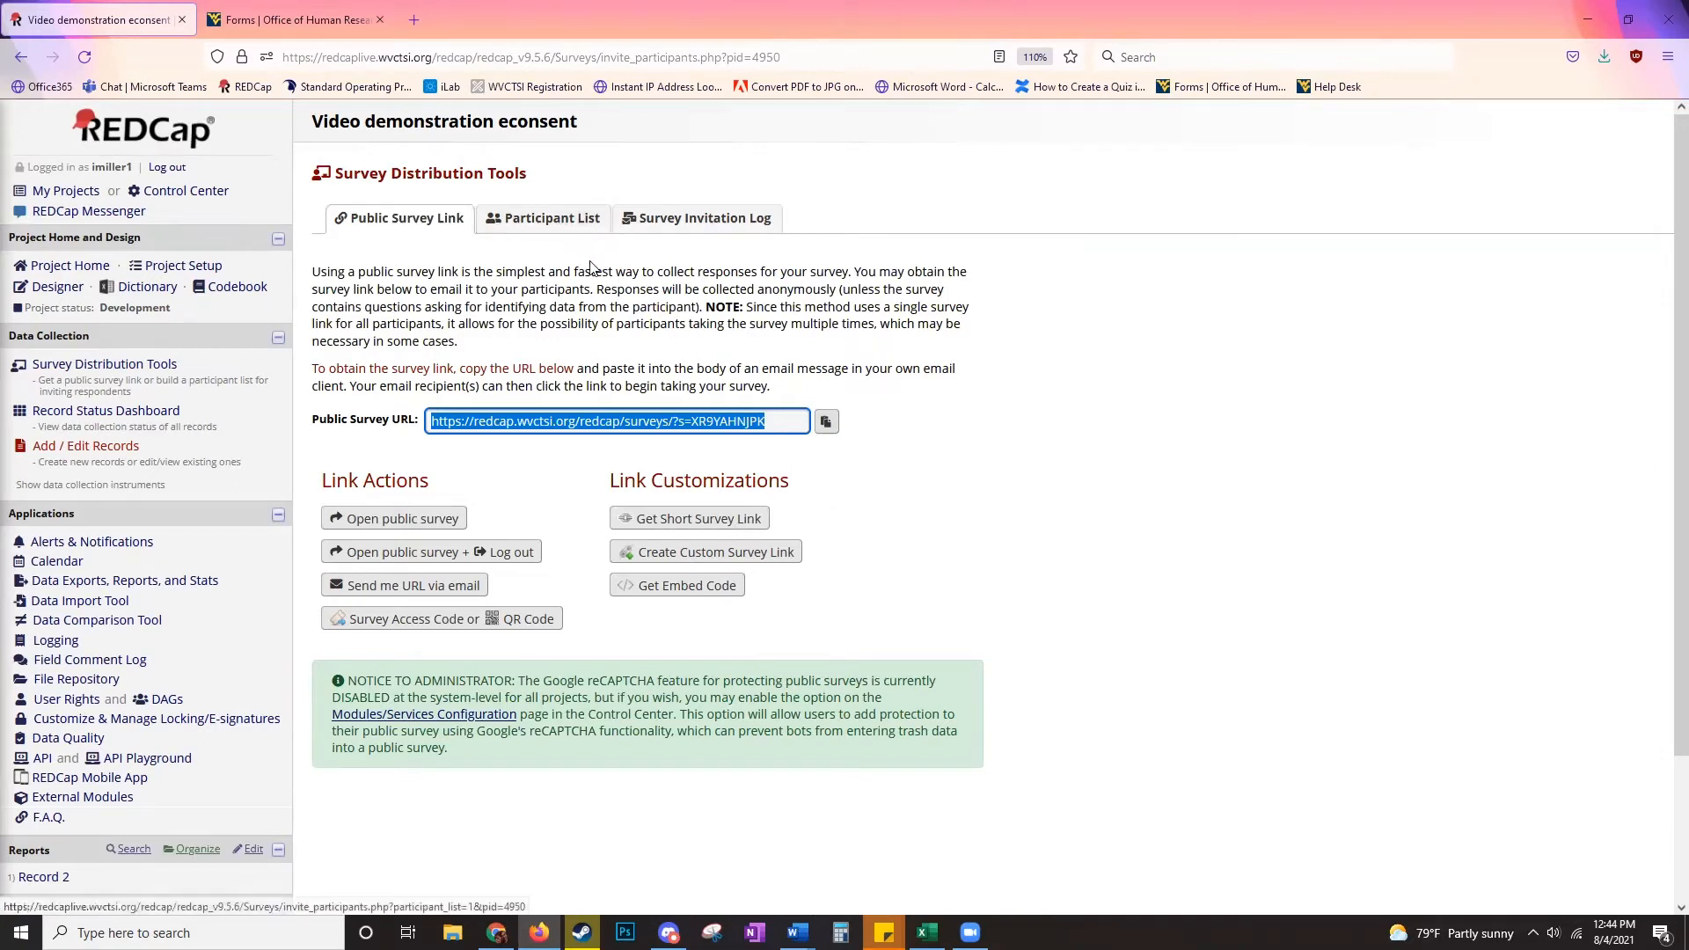
left_click(539, 228)
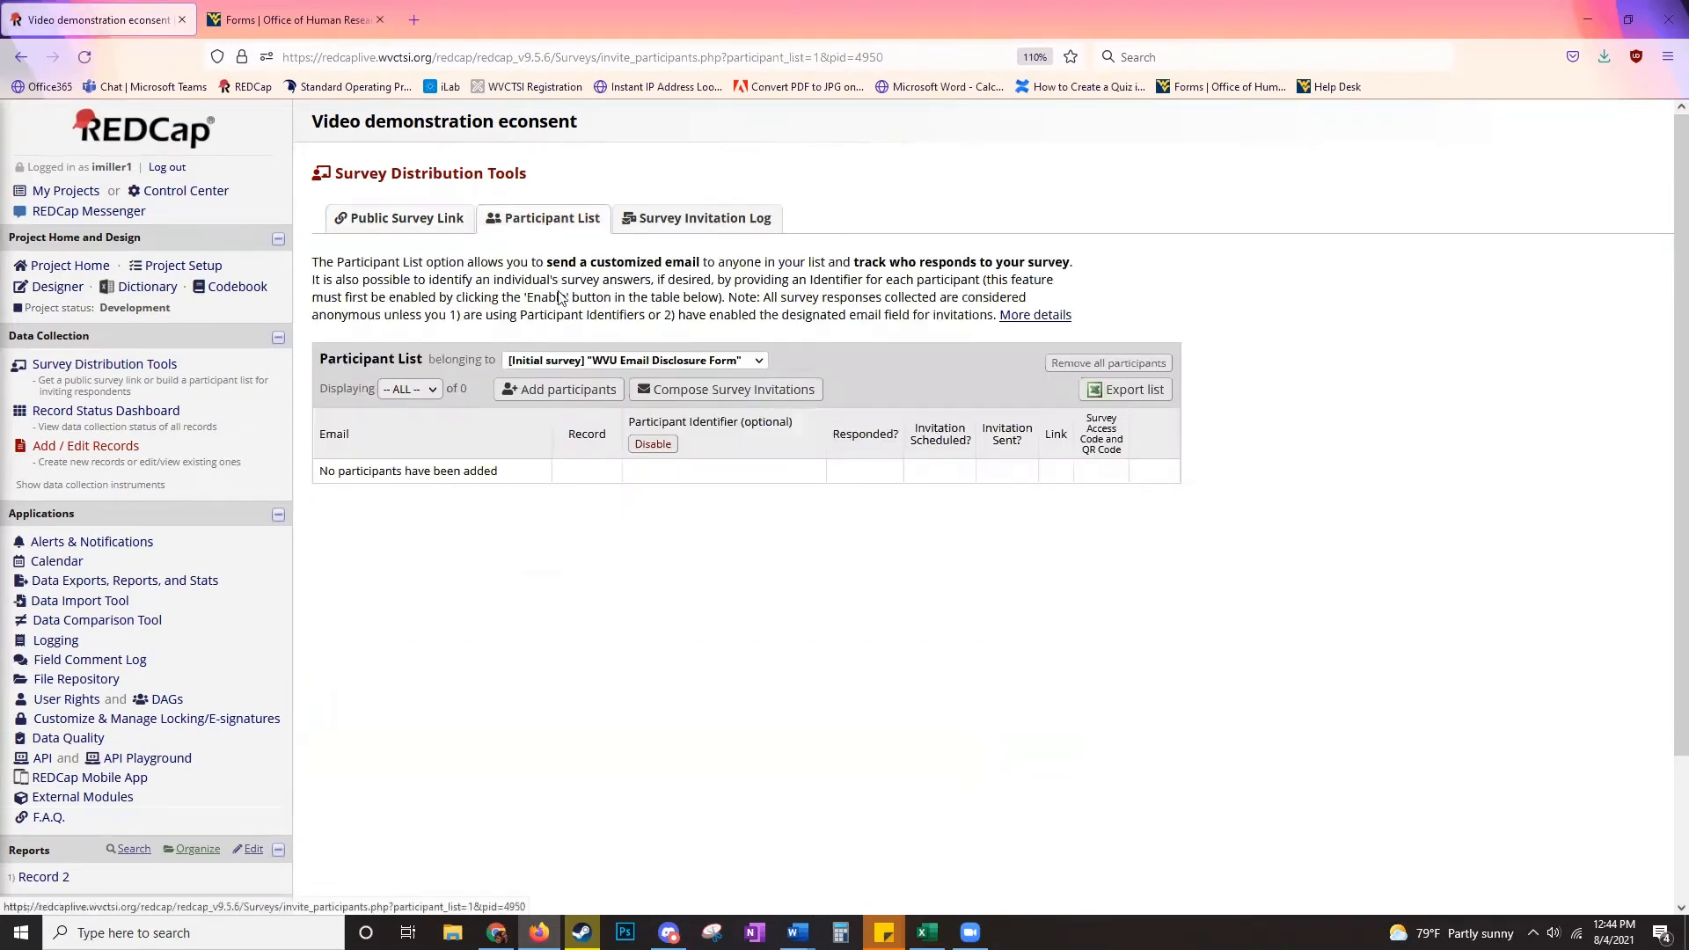
left_click(556, 385)
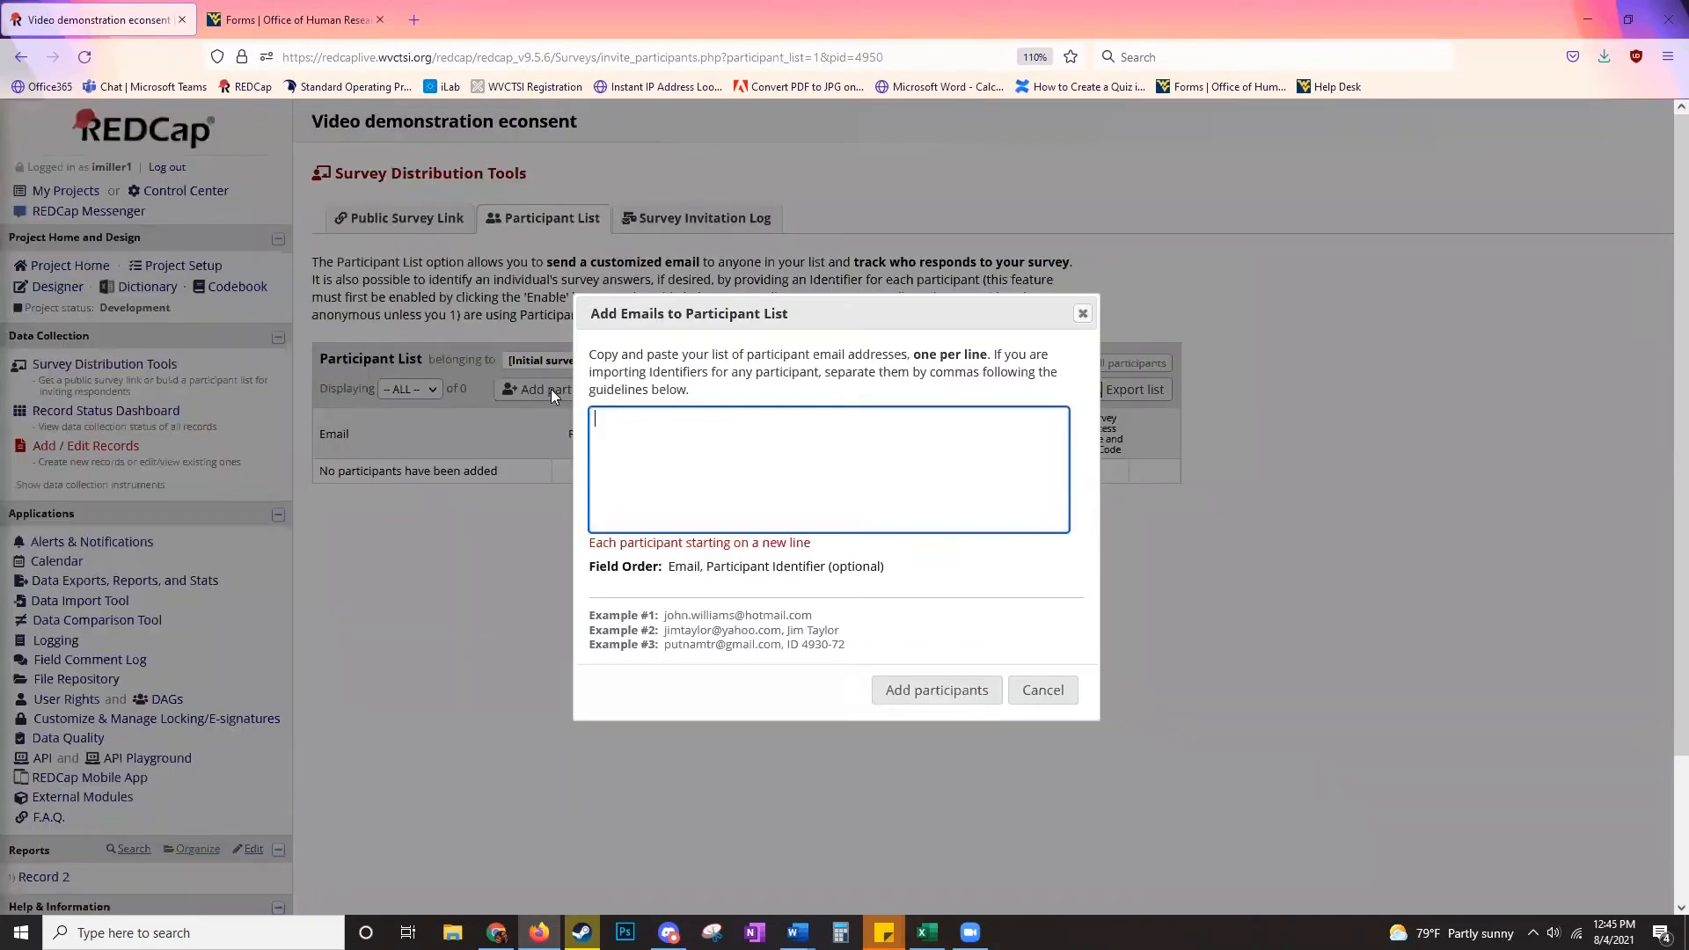
left_click(932, 689)
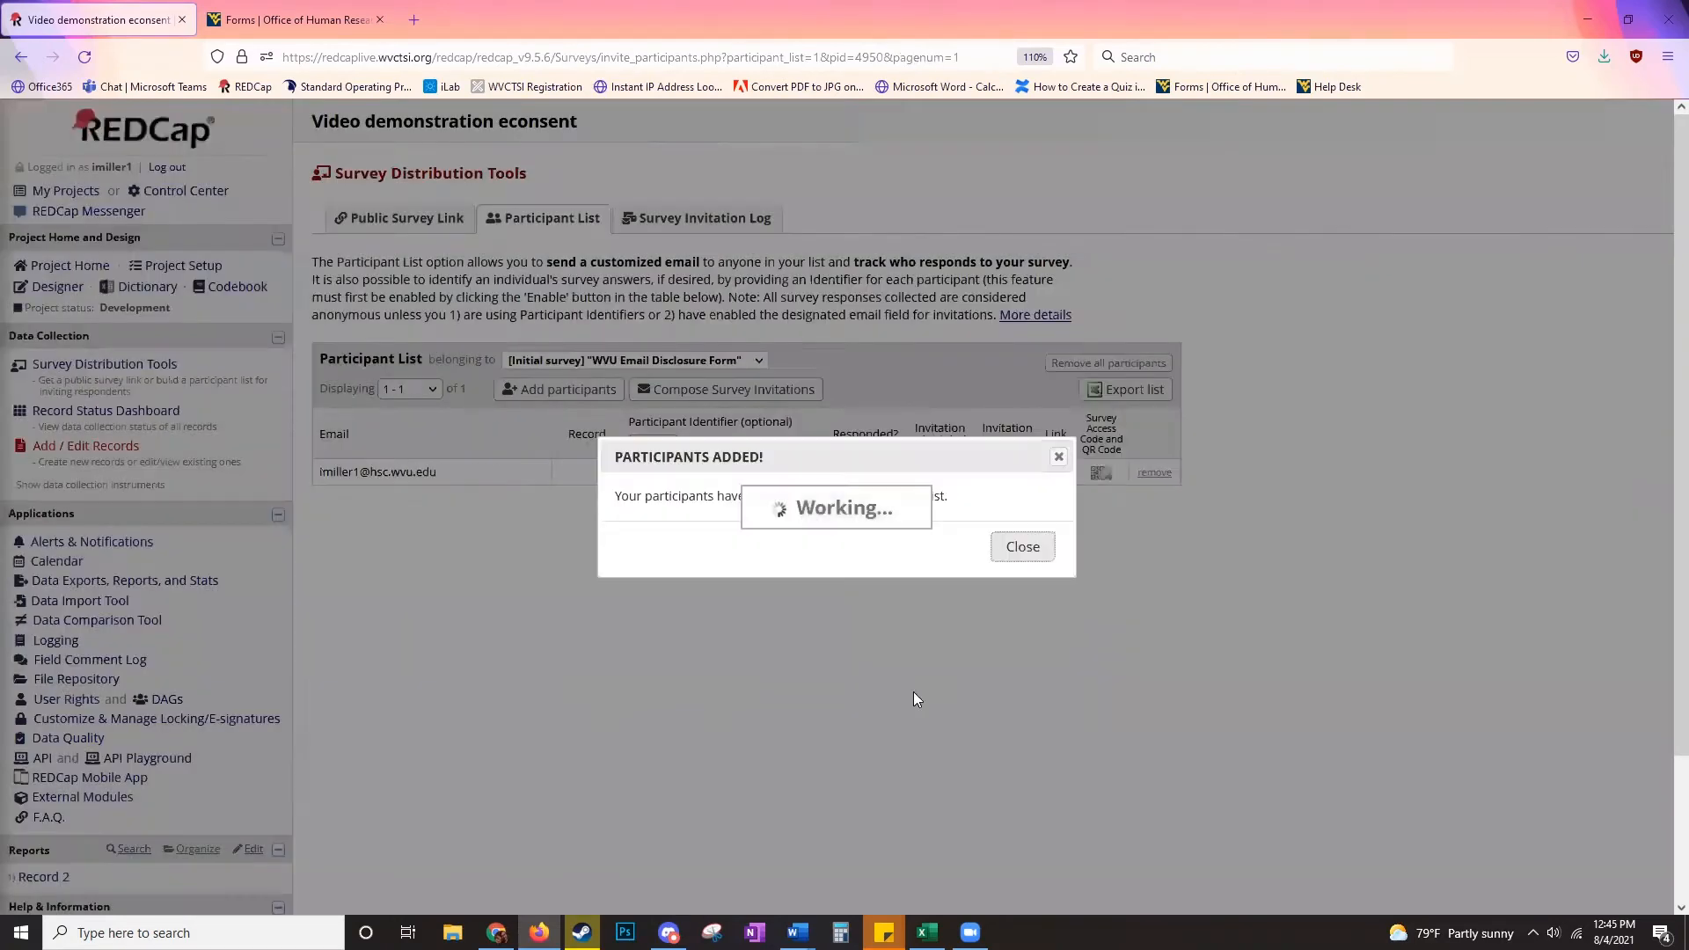
left_click(1020, 547)
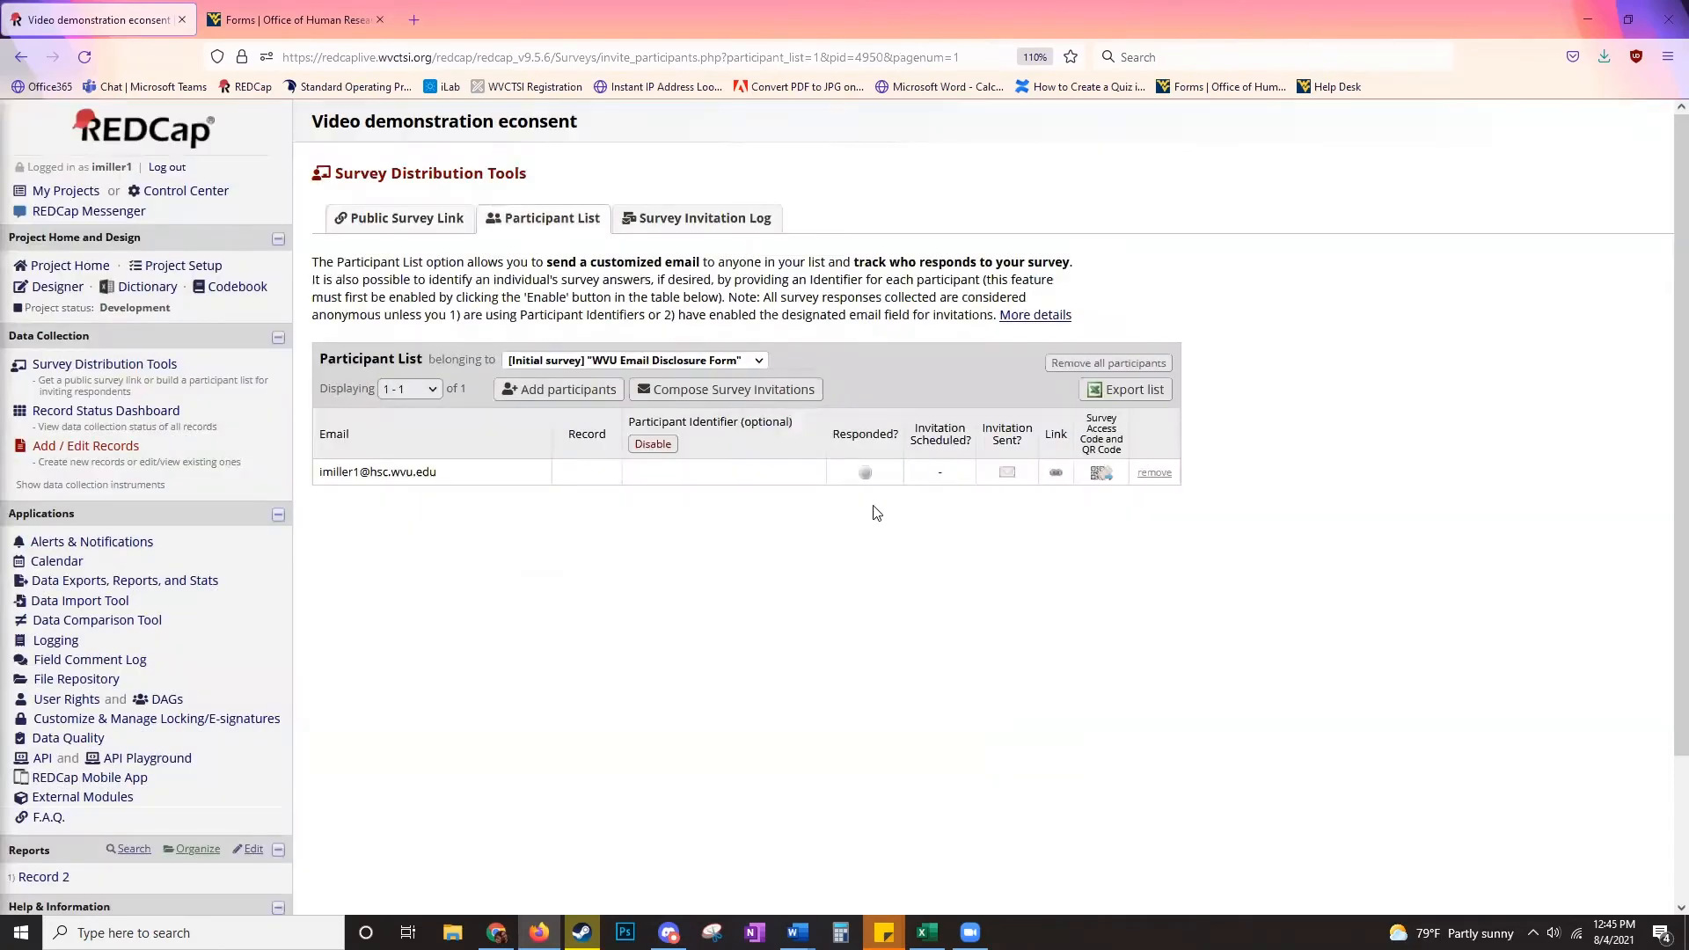
- Send the participant a survey invitation from the shared survey mailbox, then return to the Online Designer
left_click(755, 403)
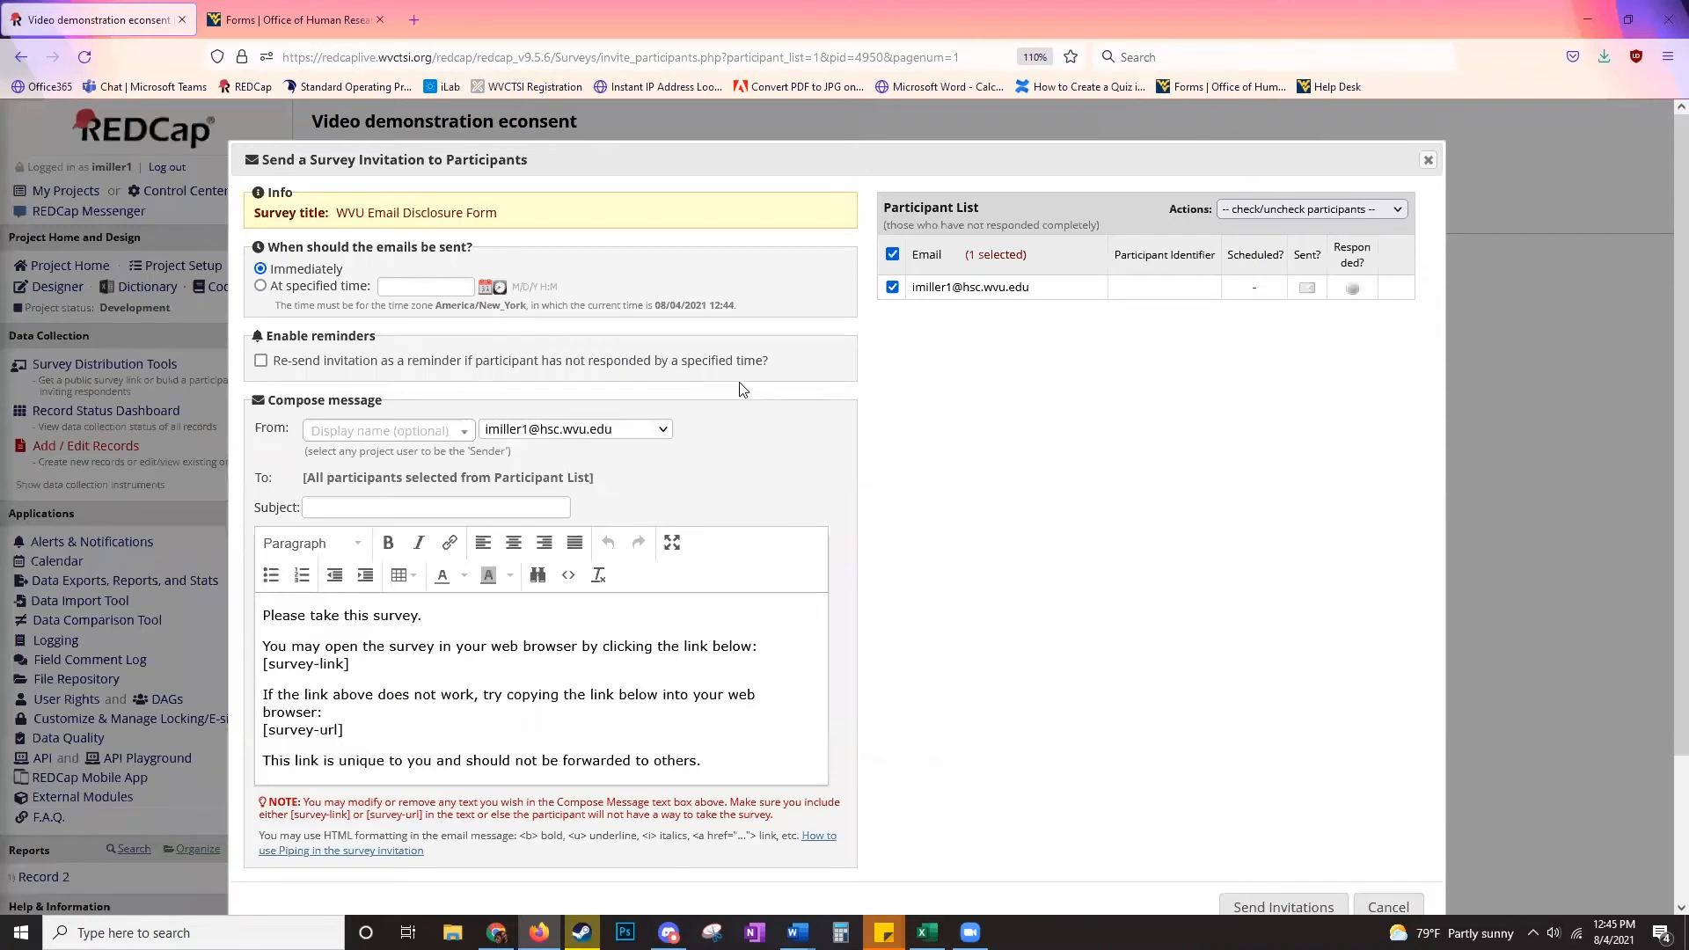
left_click(627, 430)
left_click(629, 450)
scroll(967, 318, "down", 2)
scroll(978, 327, "up", 2)
scroll(1011, 370, "down", 2)
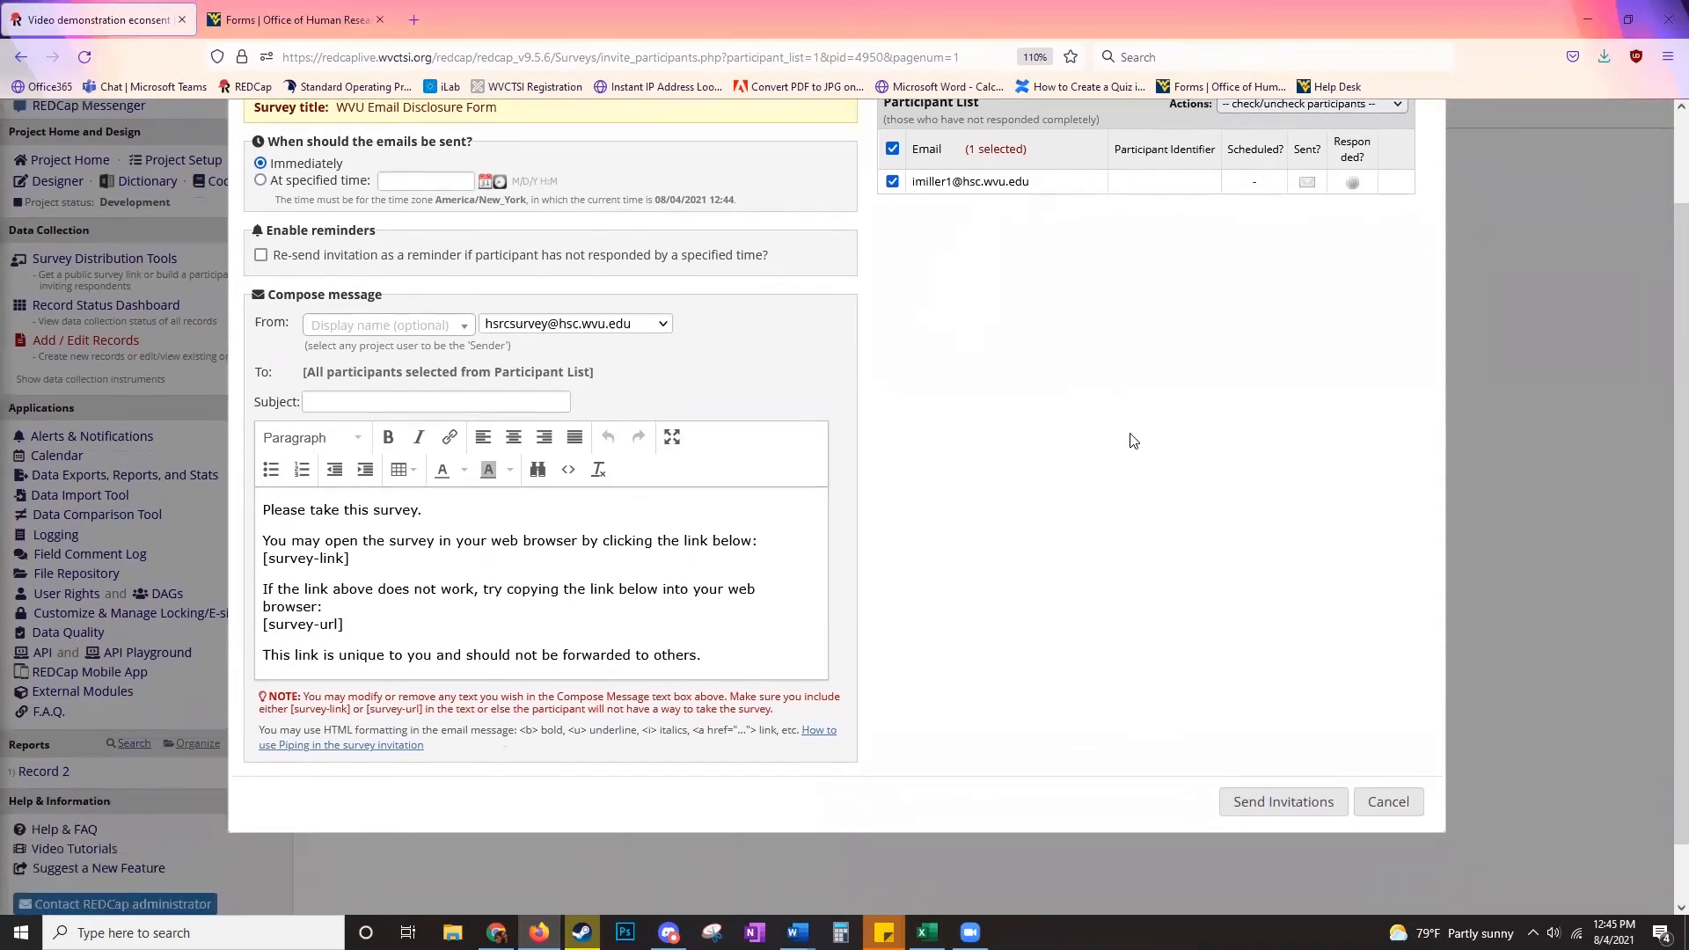
left_click(1256, 795)
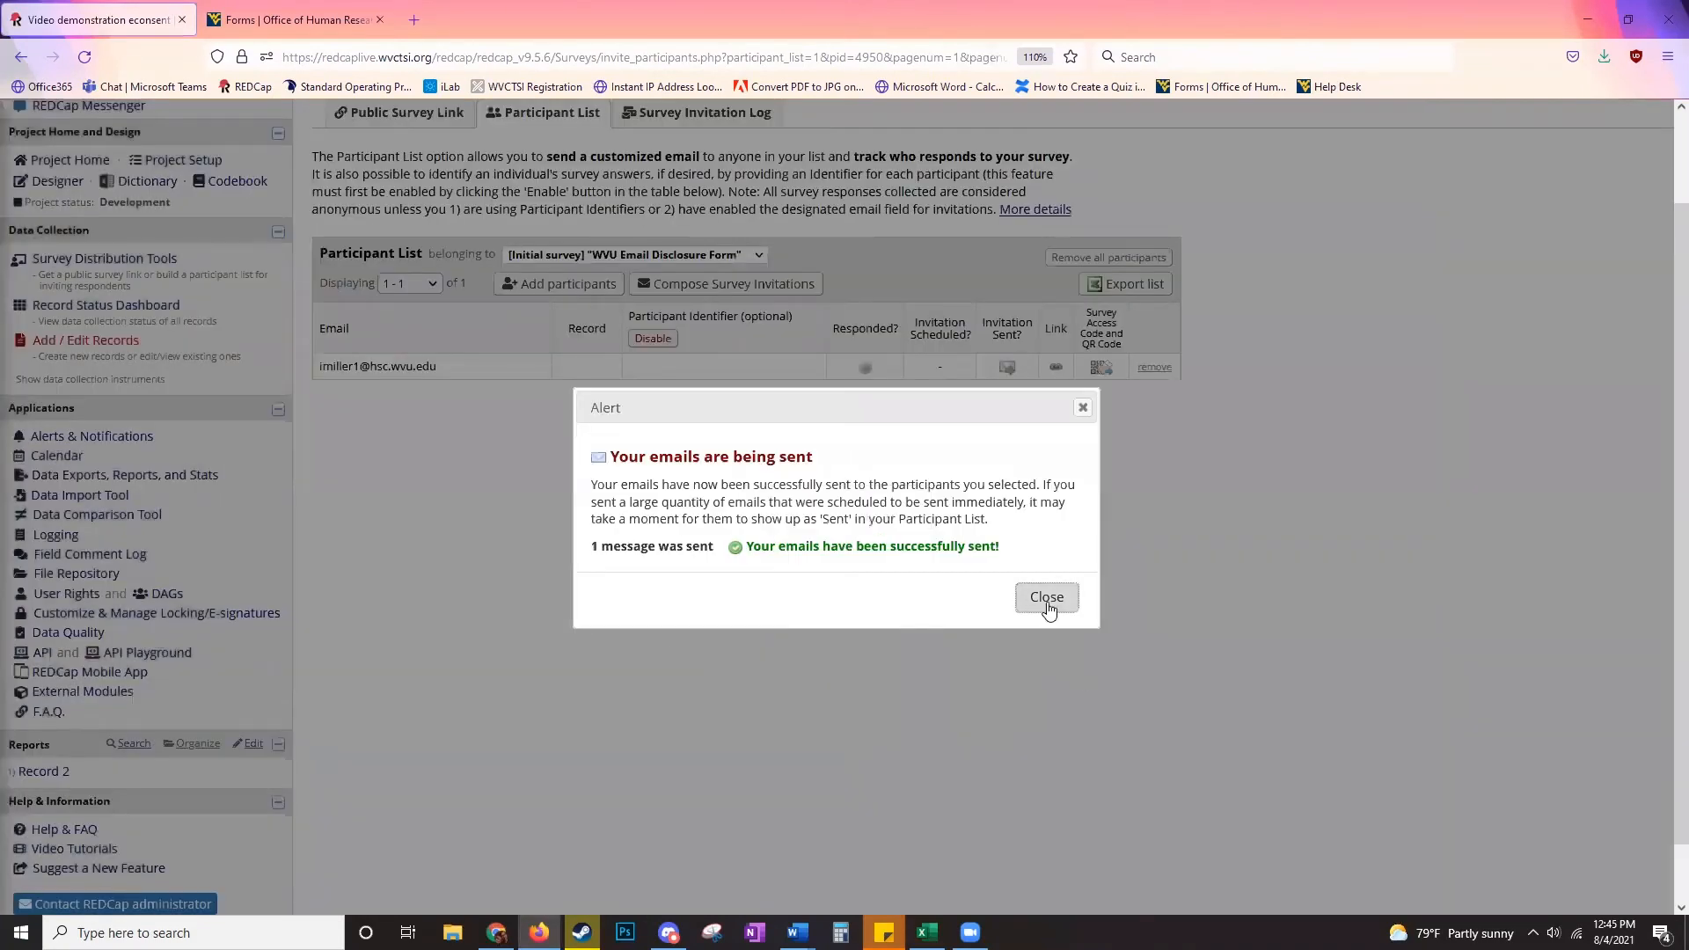
left_click(1047, 597)
scroll(1046, 607, "up", 2)
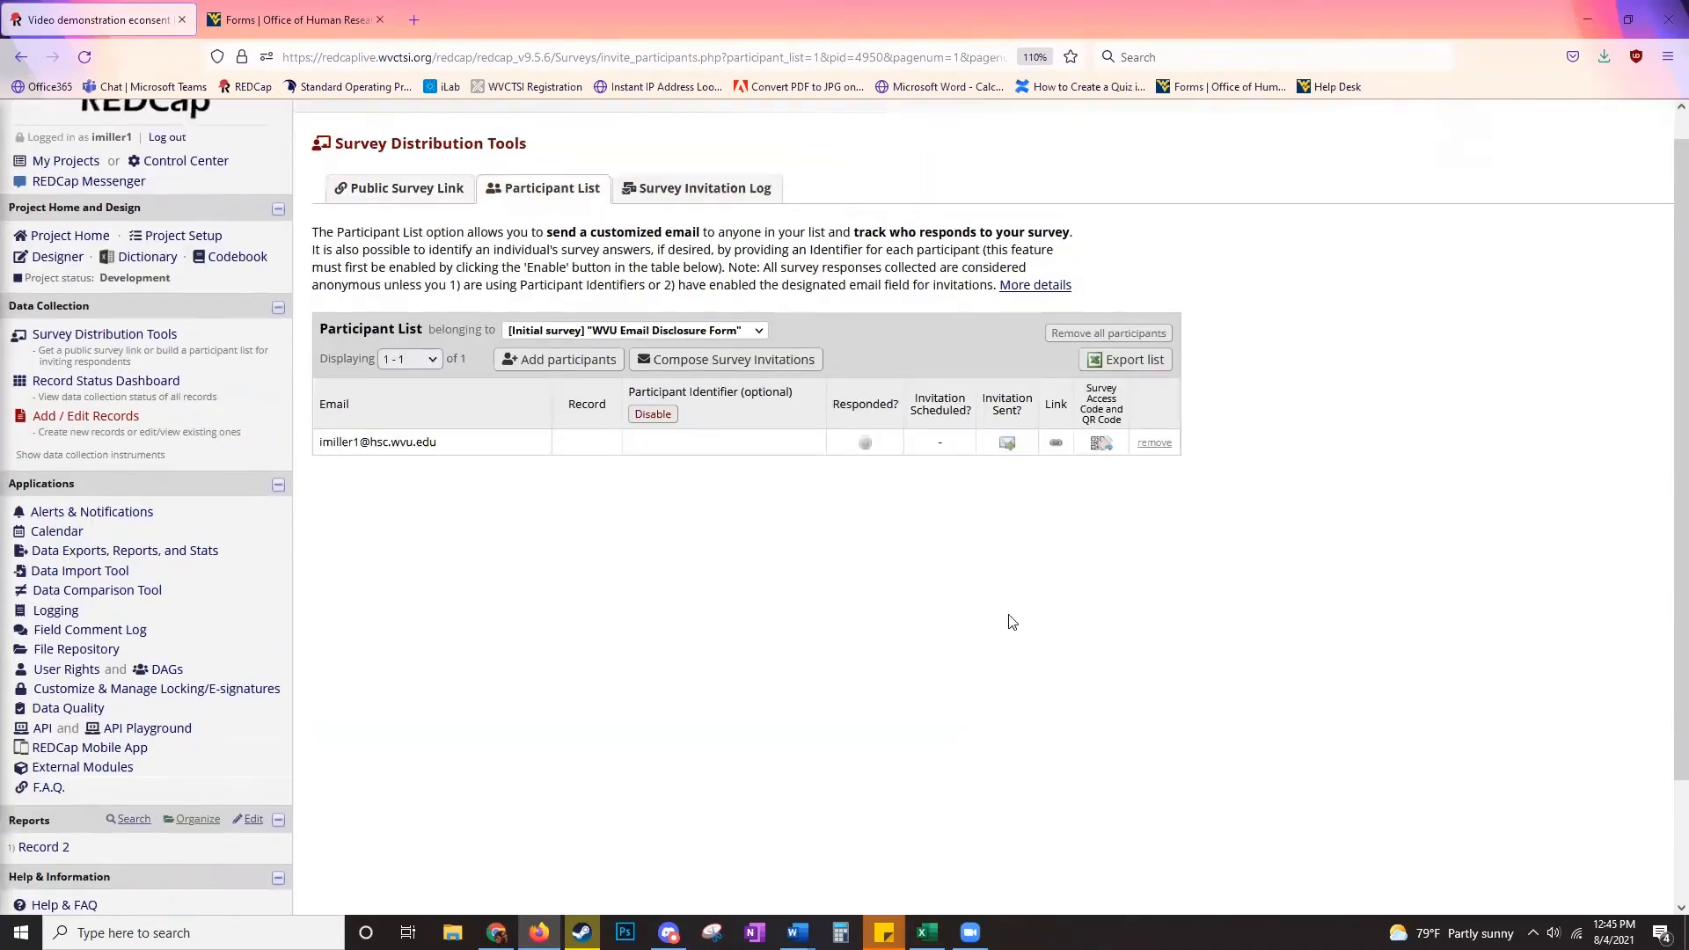
left_click(58, 287)
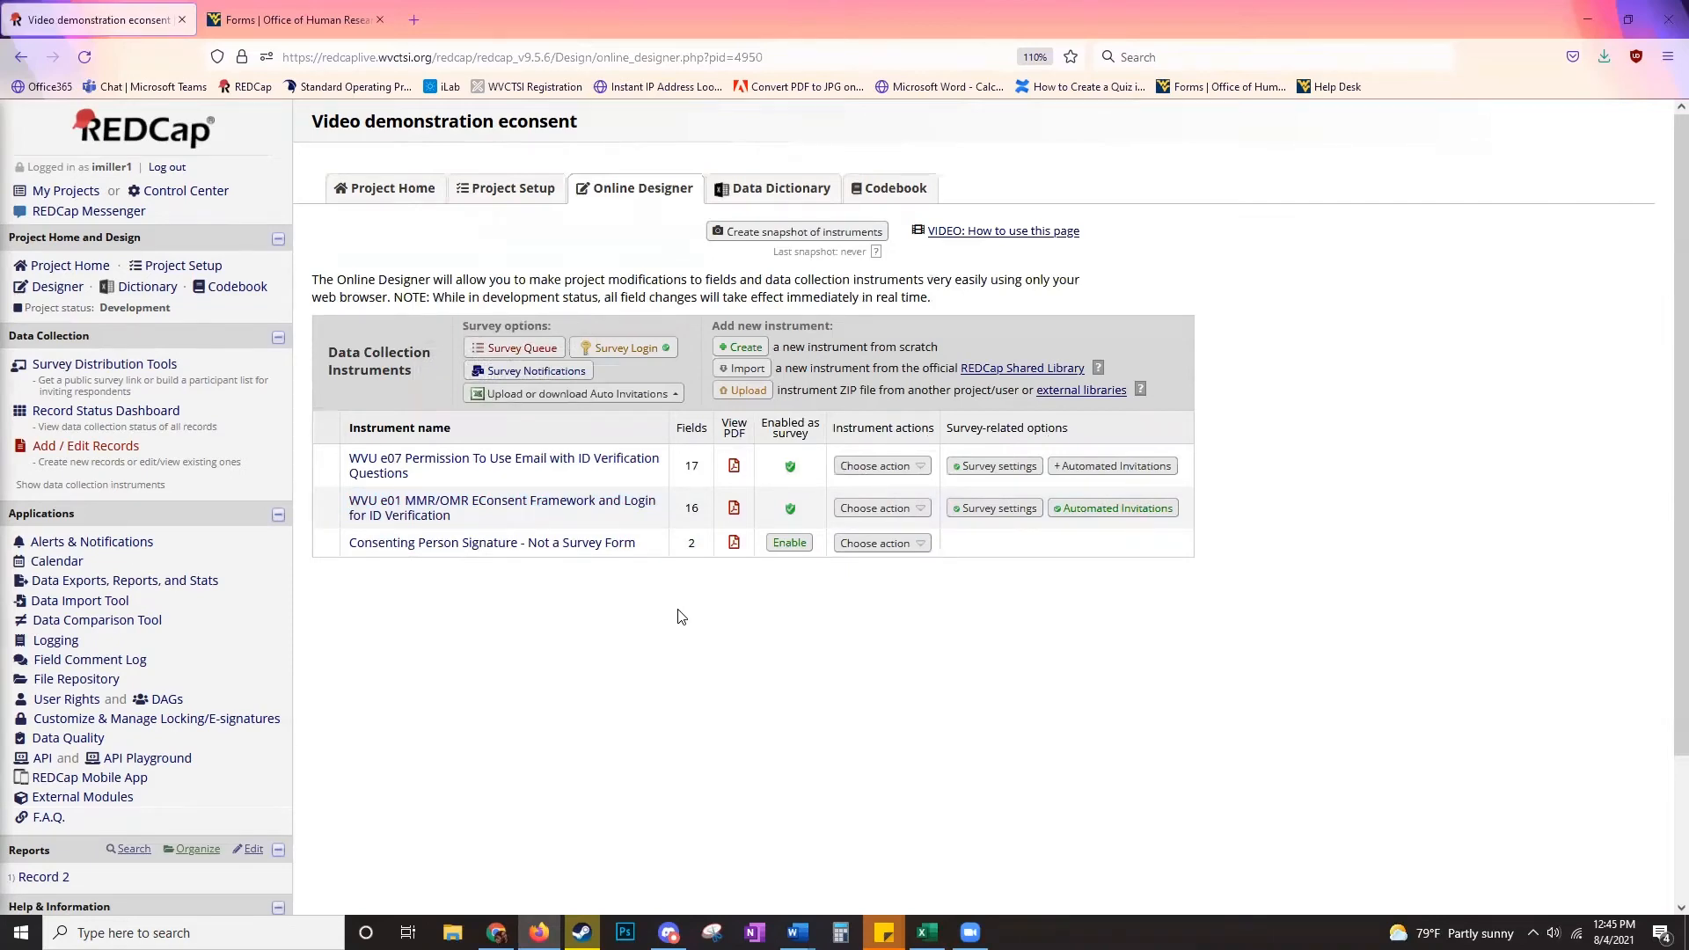
- Send WVU Email Disclosure and Informed Consent response notifications to the primary email, then view the Record Status Dashboard
left_click(569, 367)
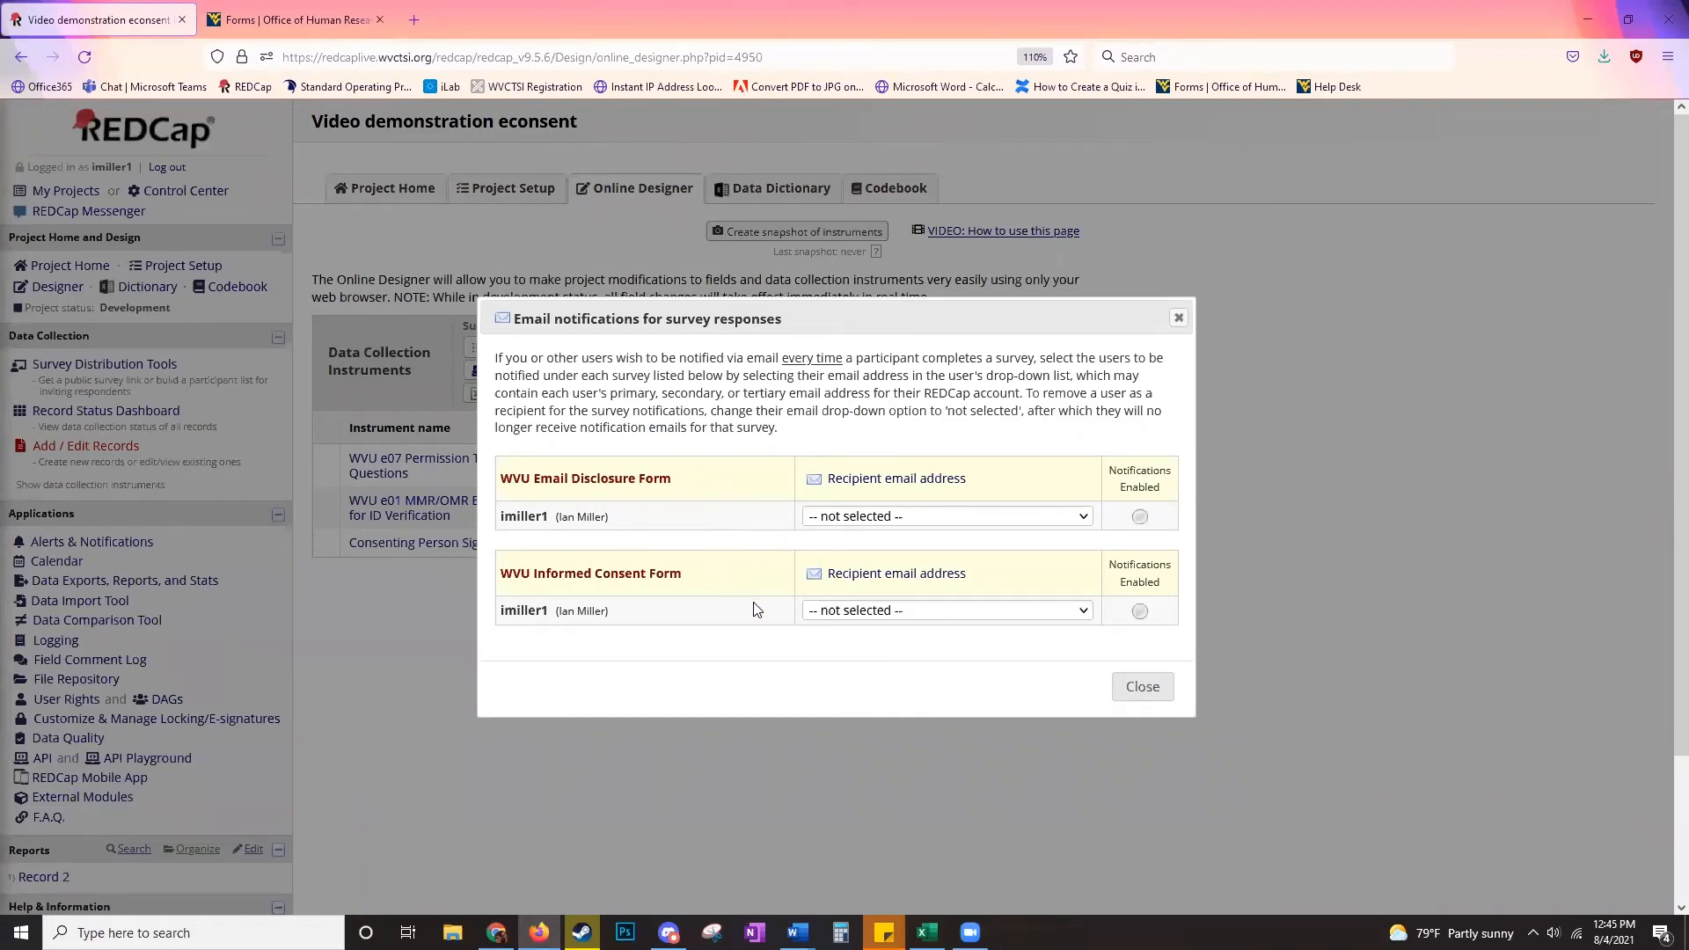
left_click(857, 519)
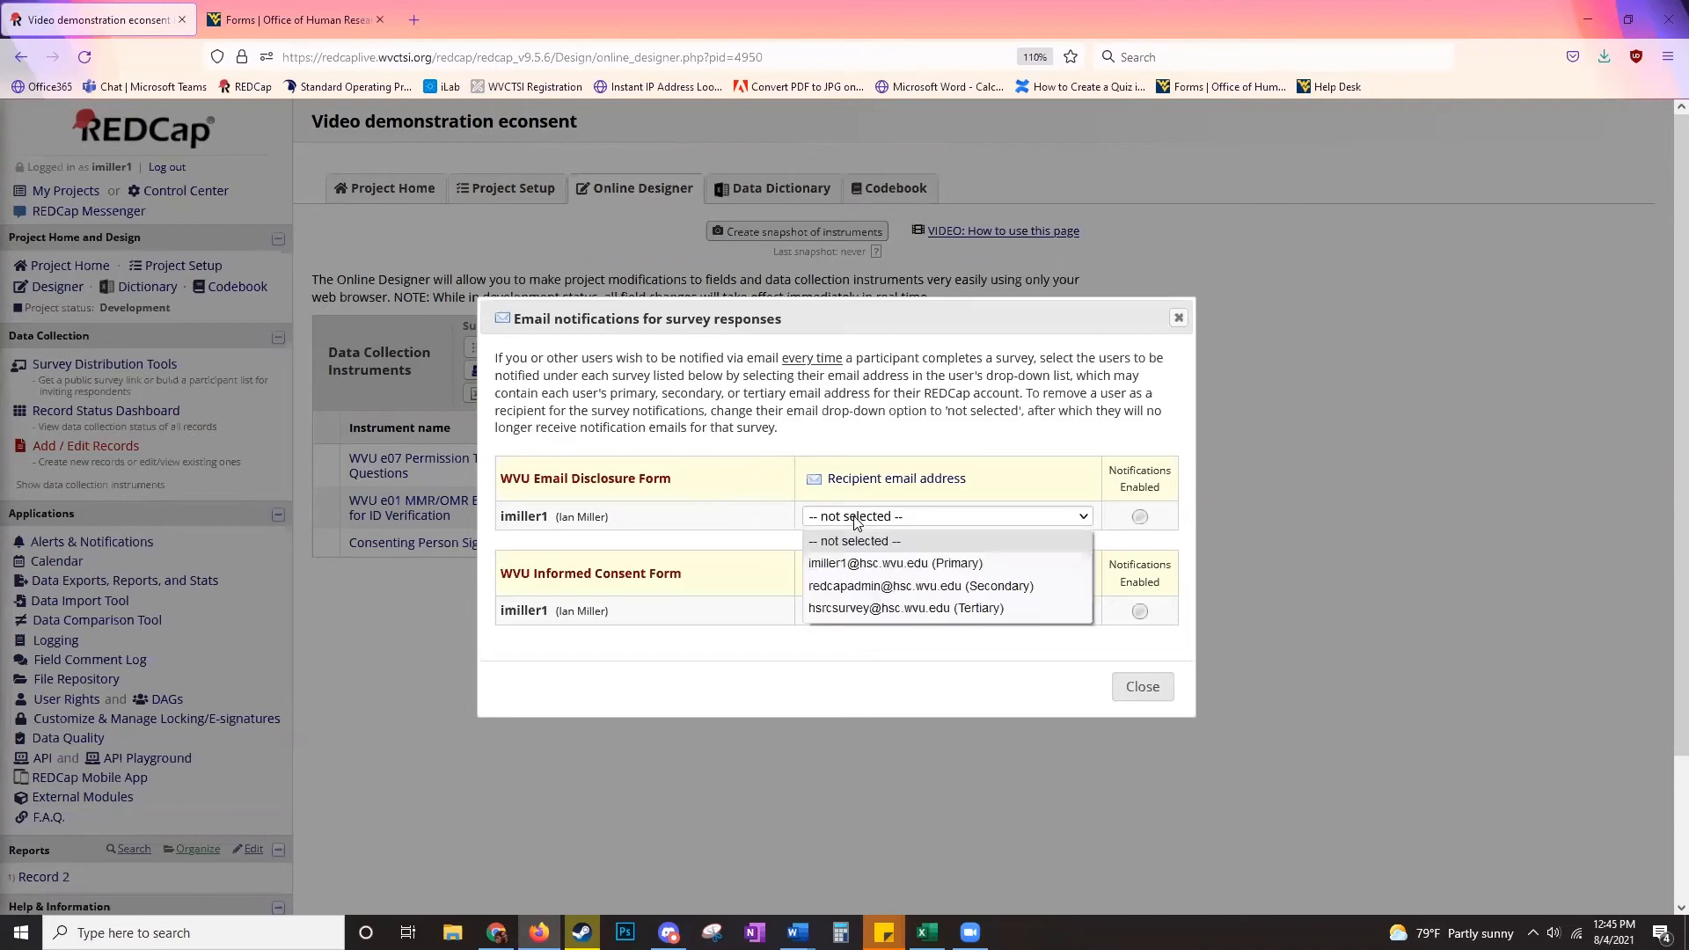
left_click(857, 563)
left_click(858, 613)
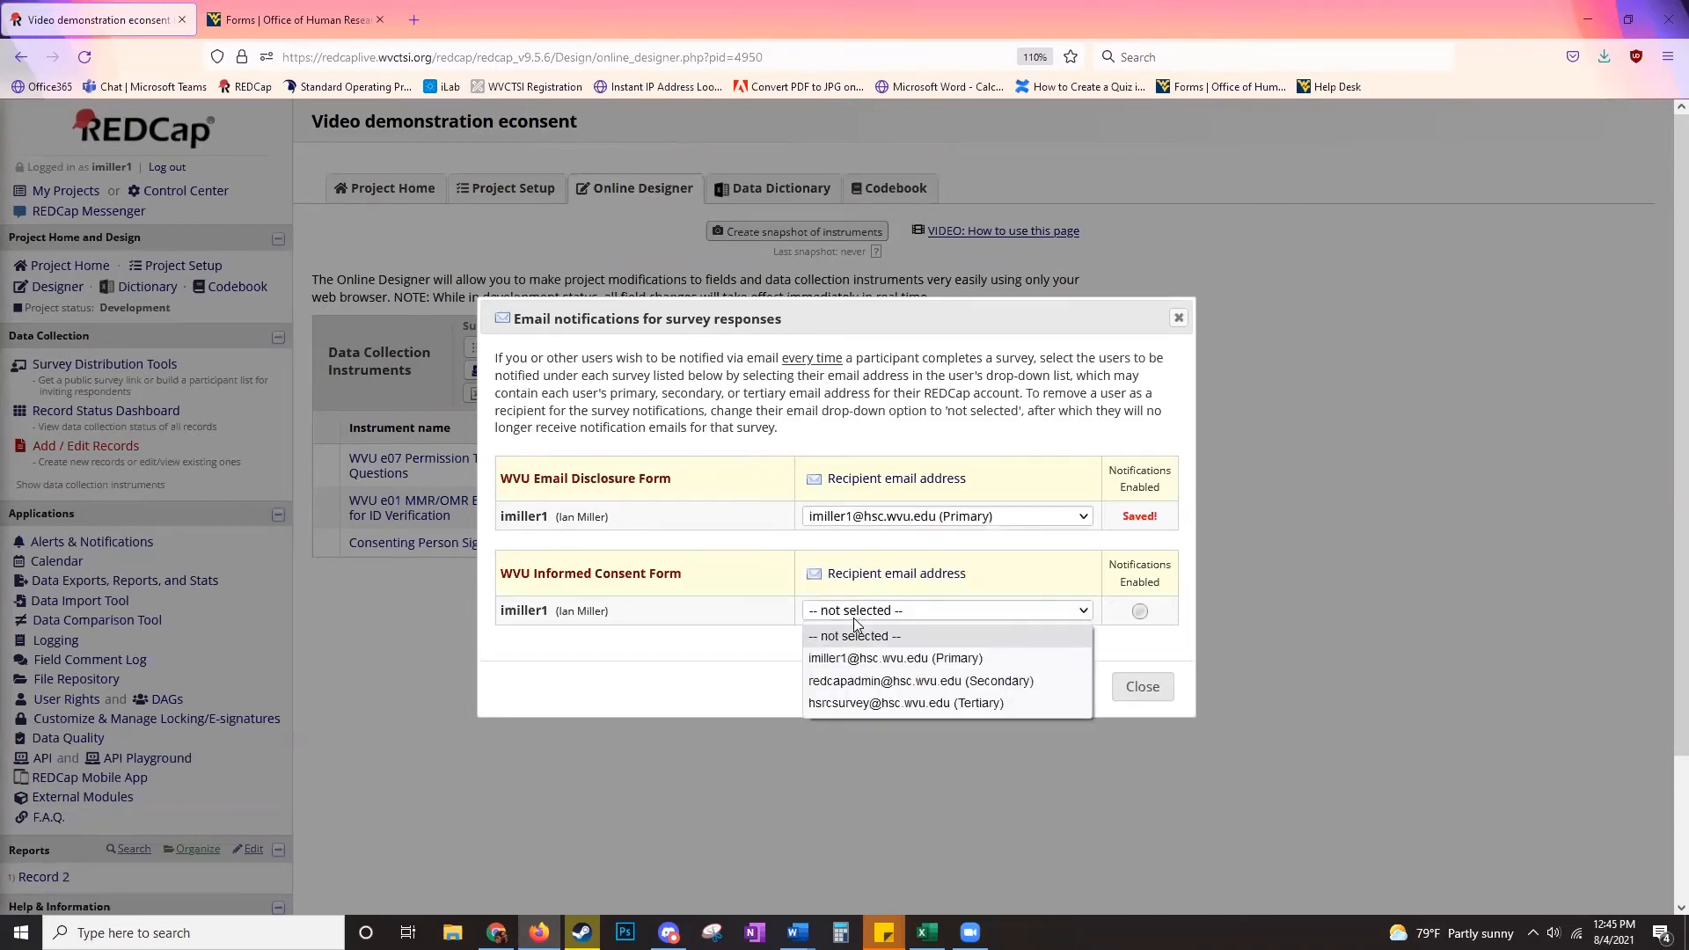
left_click(863, 661)
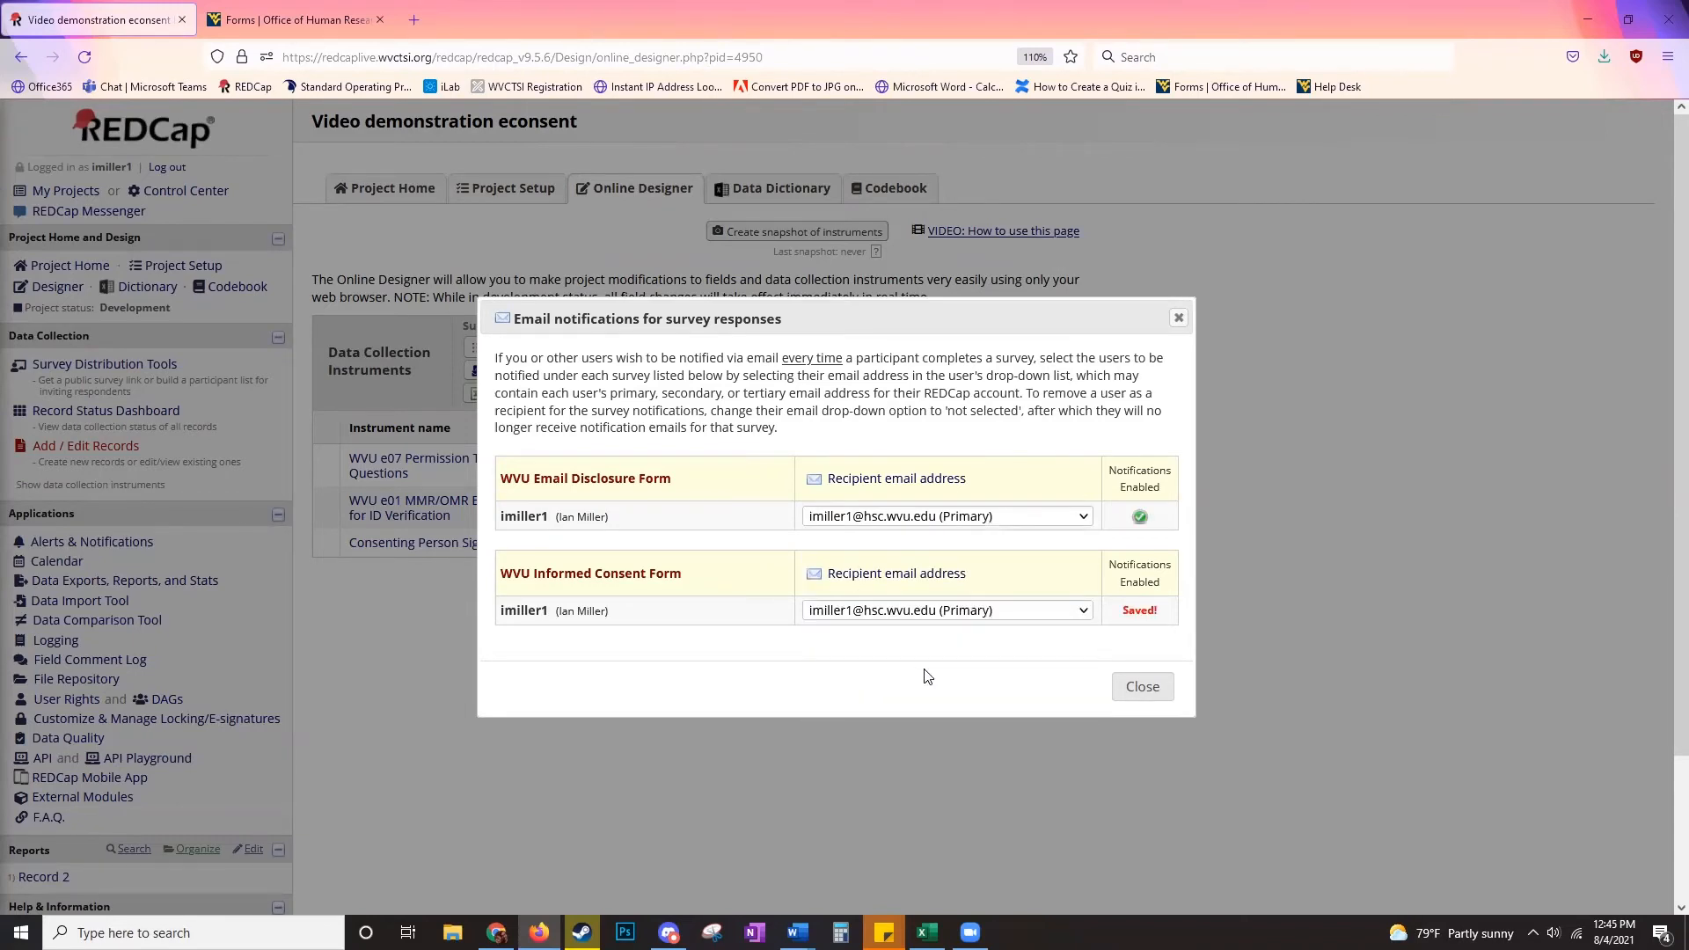
left_click(1138, 686)
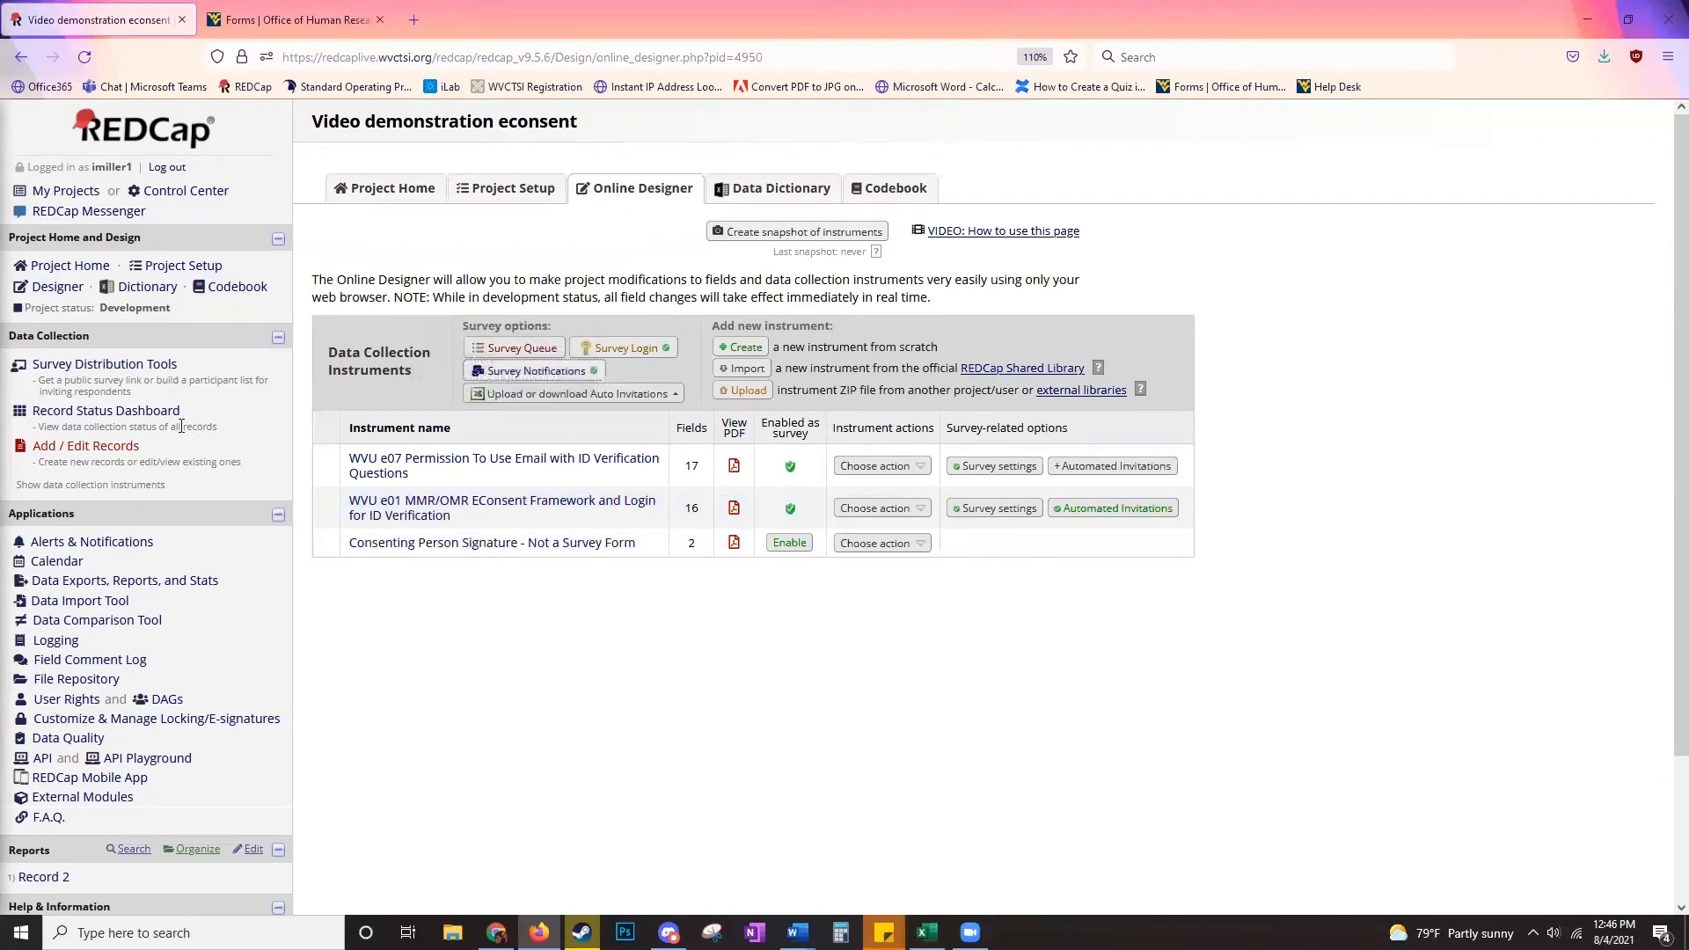
left_click(151, 412)
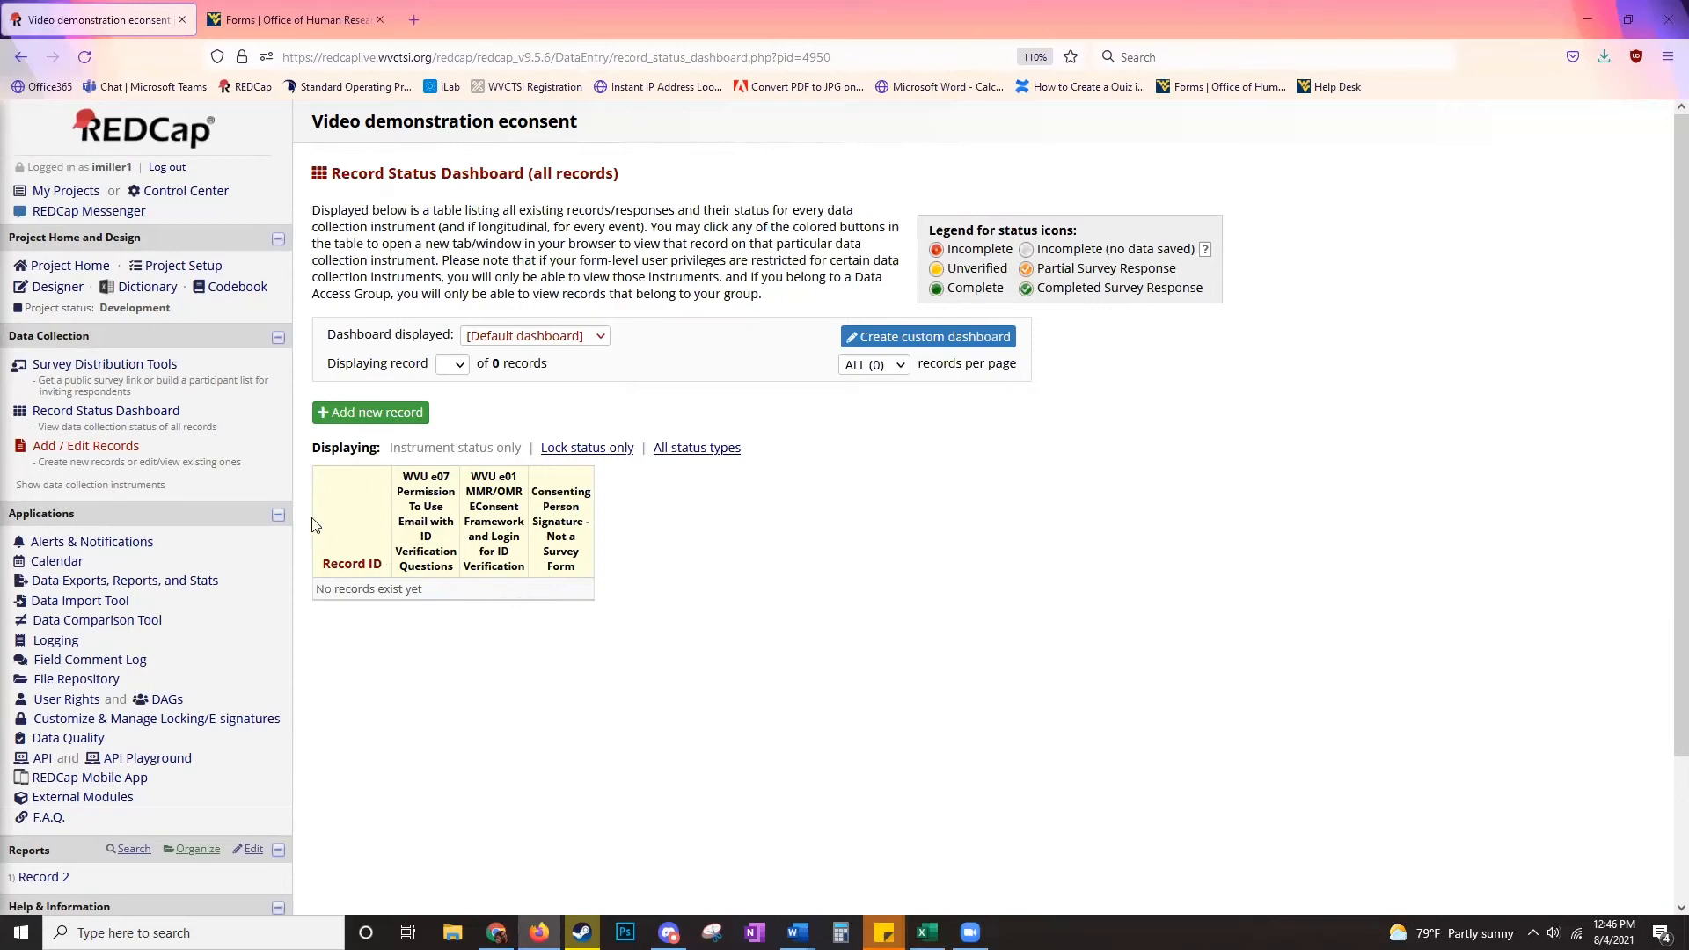
- Return to the Online Designer's list of three instruments
left_click(57, 286)
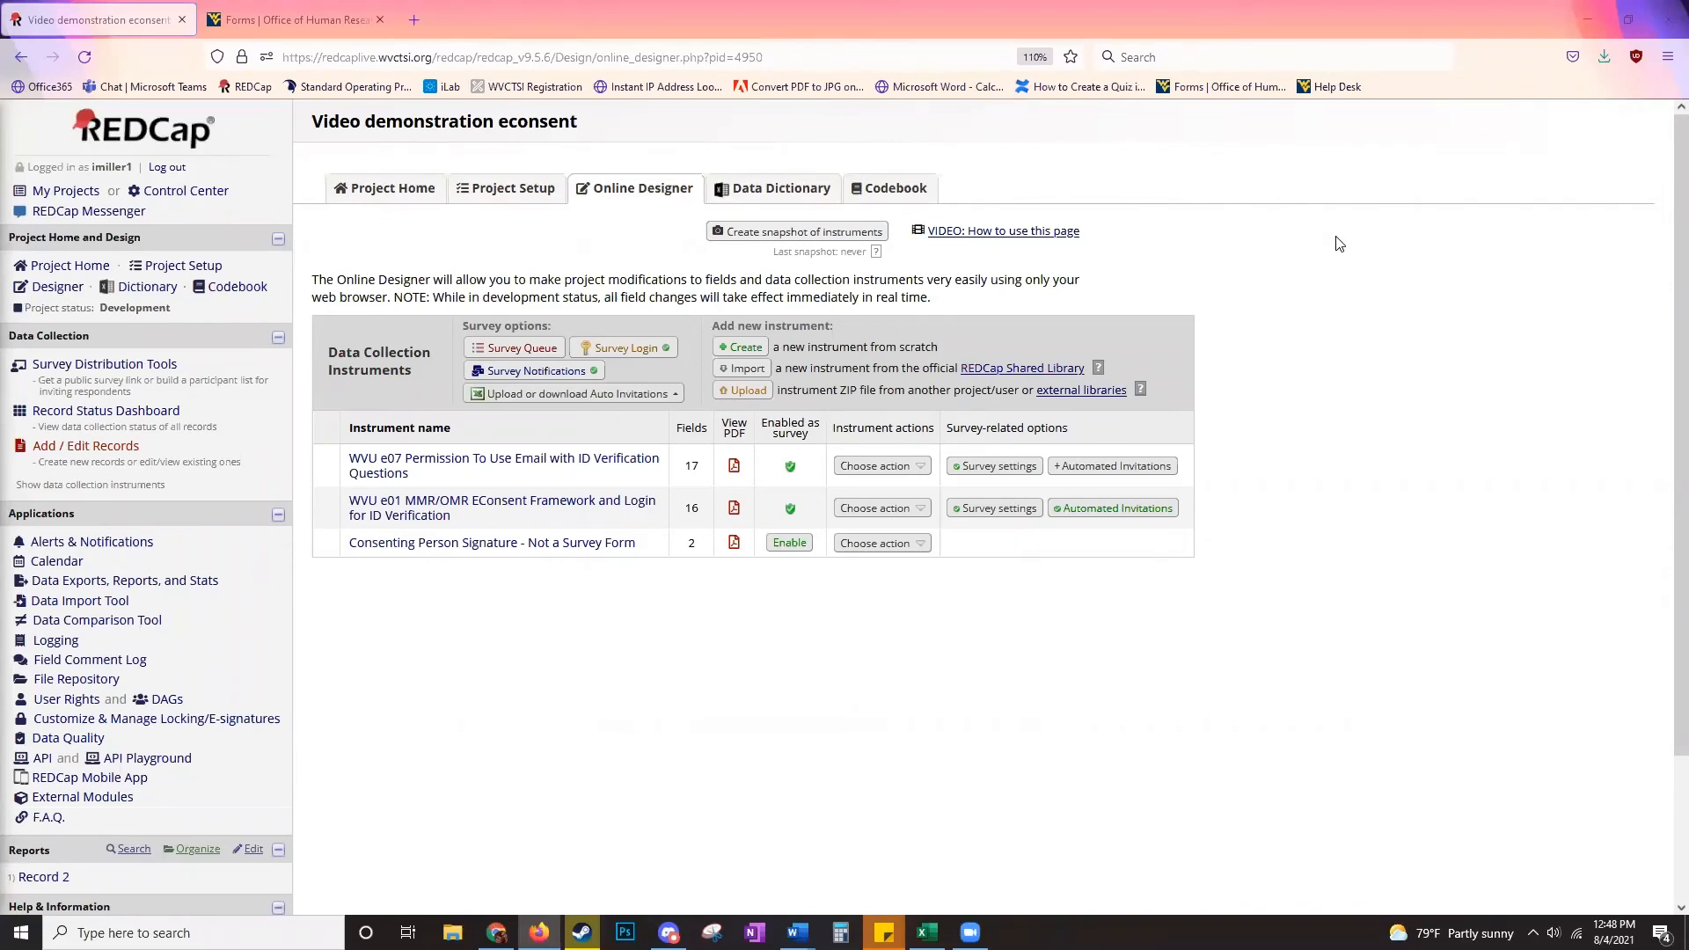
- From Project Setup, move the project to production with the Delete ALL data option
left_click(175, 272)
scroll(396, 295, "down", 1)
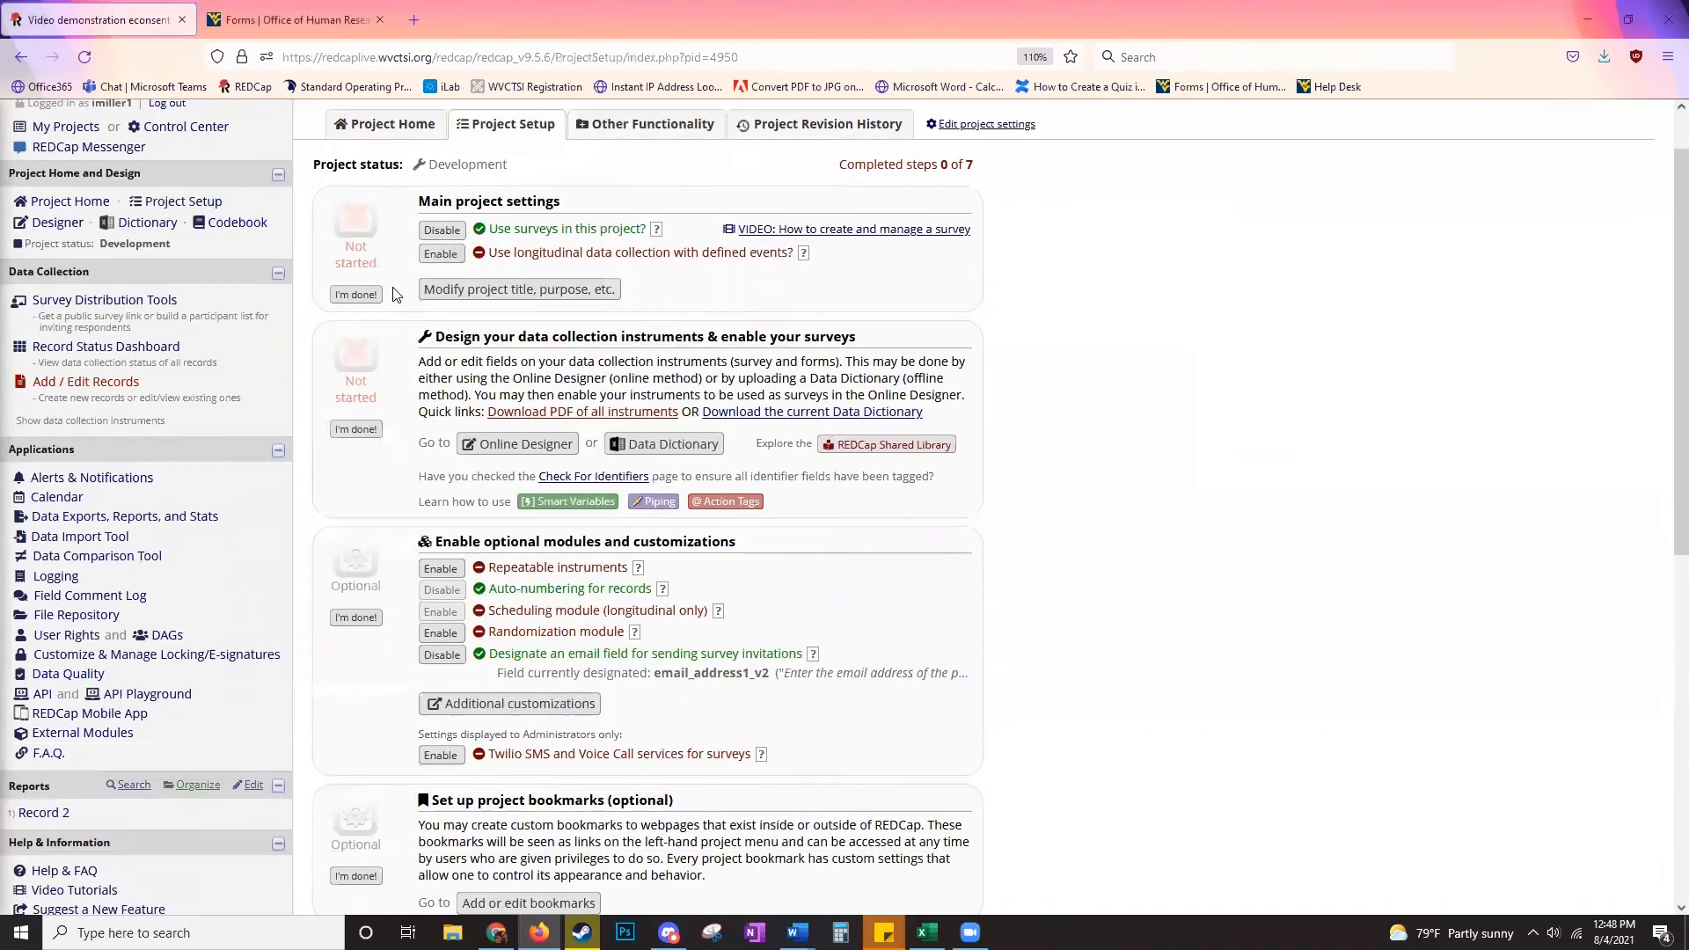
scroll(397, 295, "down", 8)
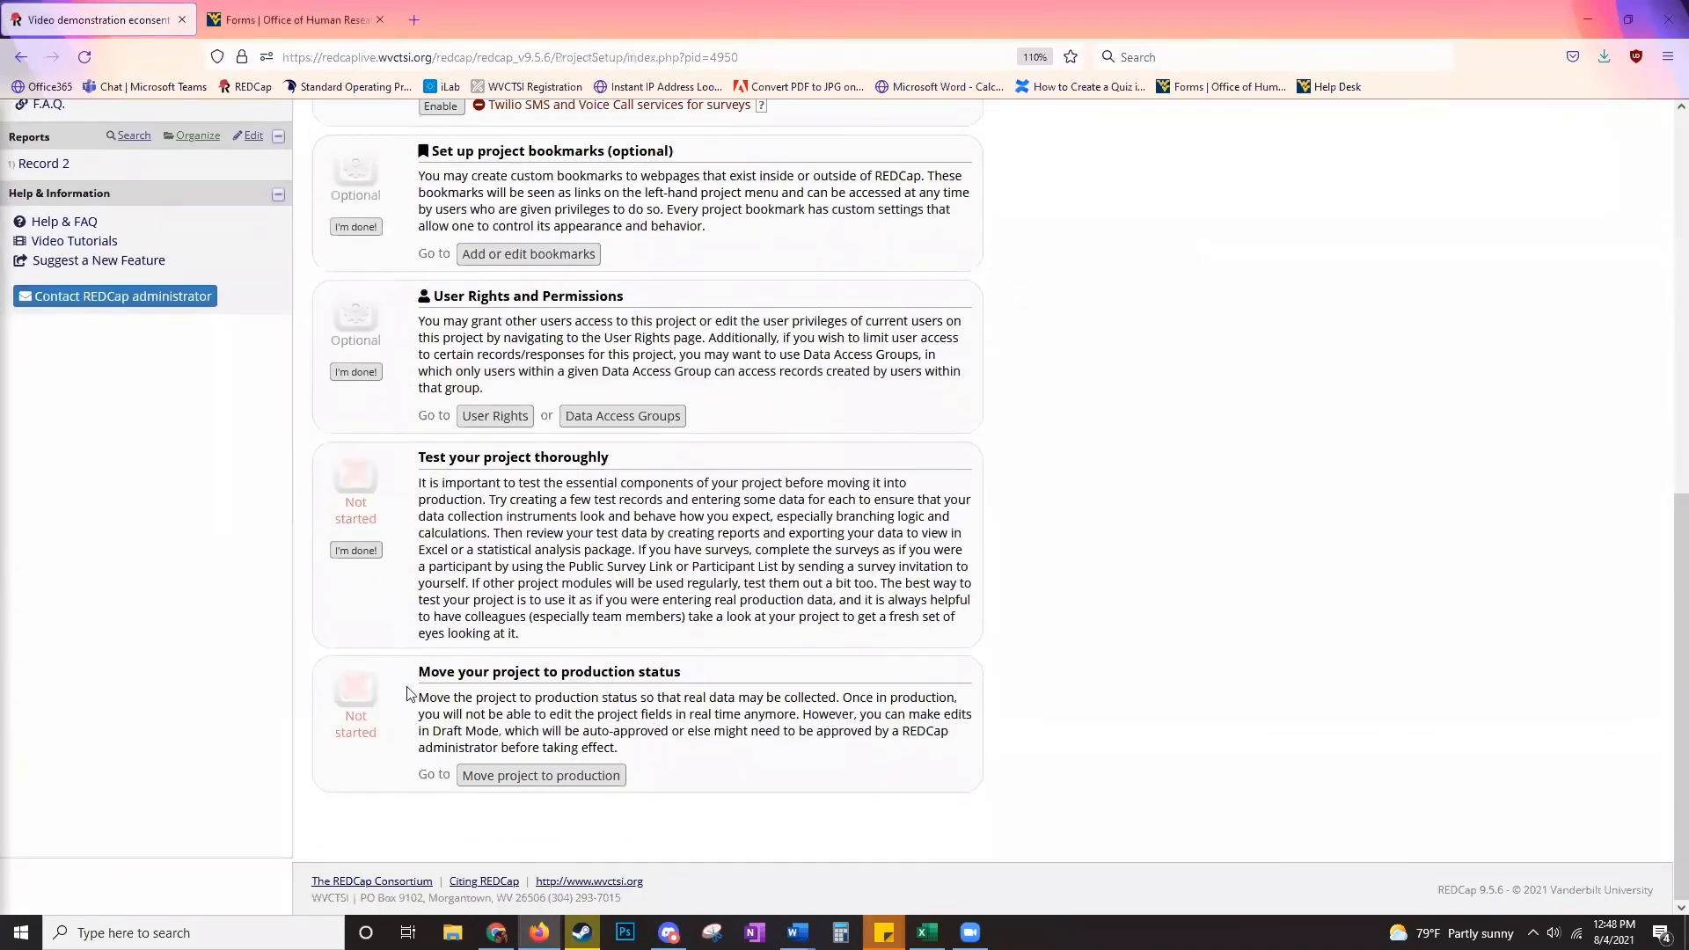
left_click(483, 777)
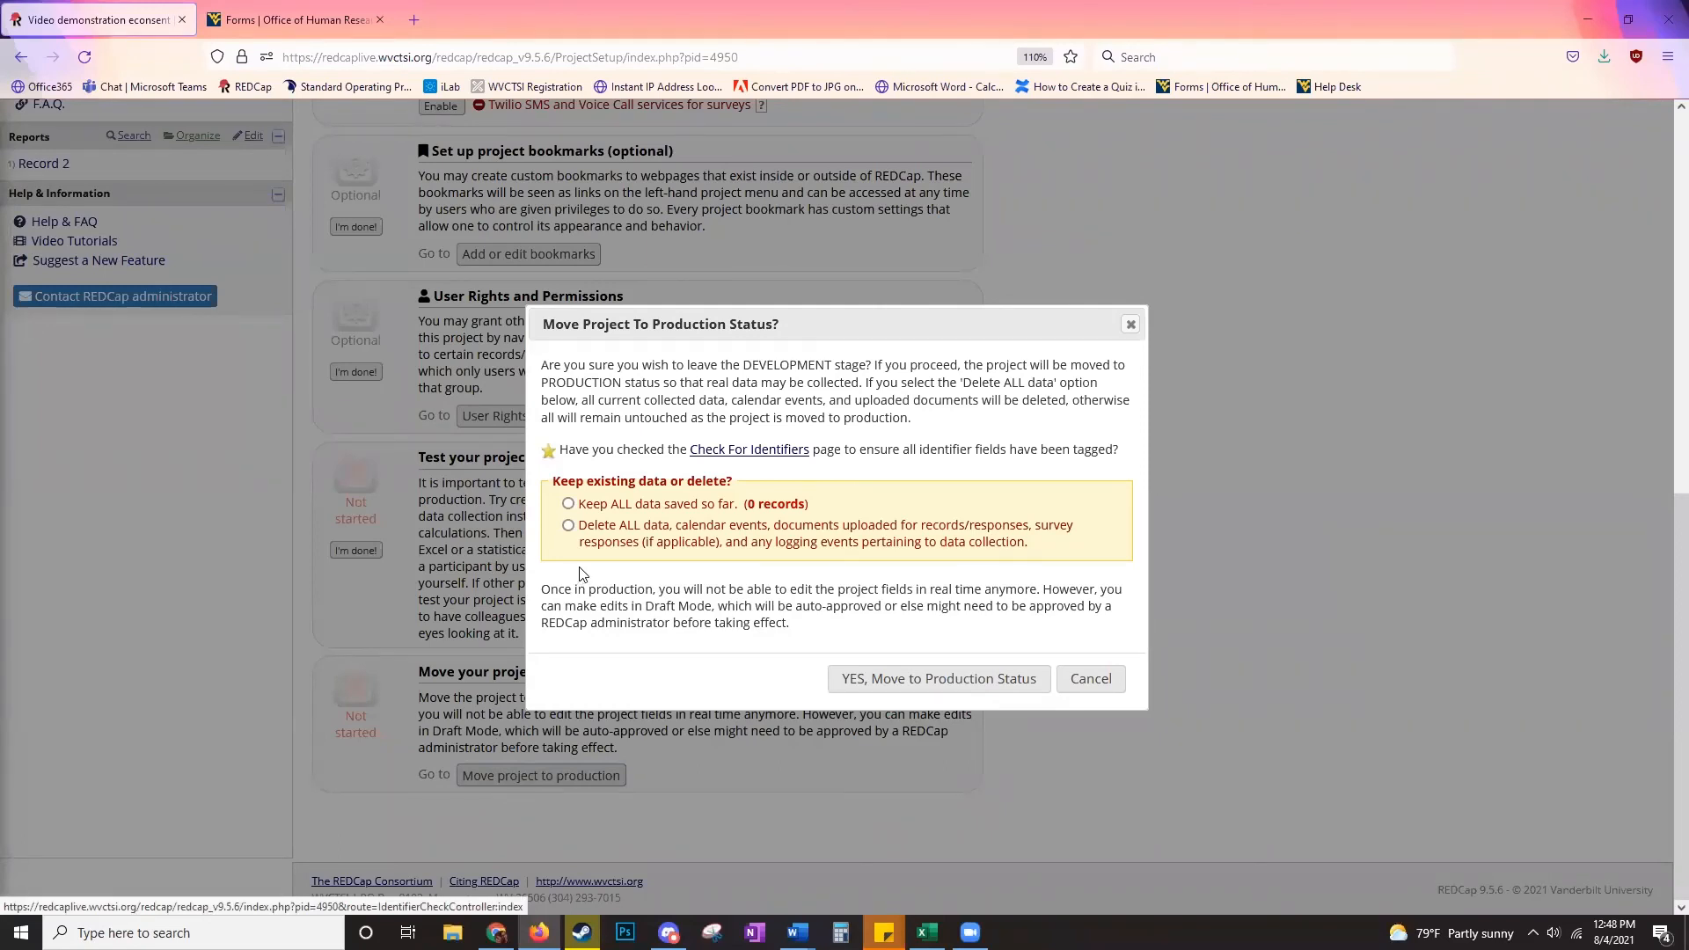
left_click(891, 681)
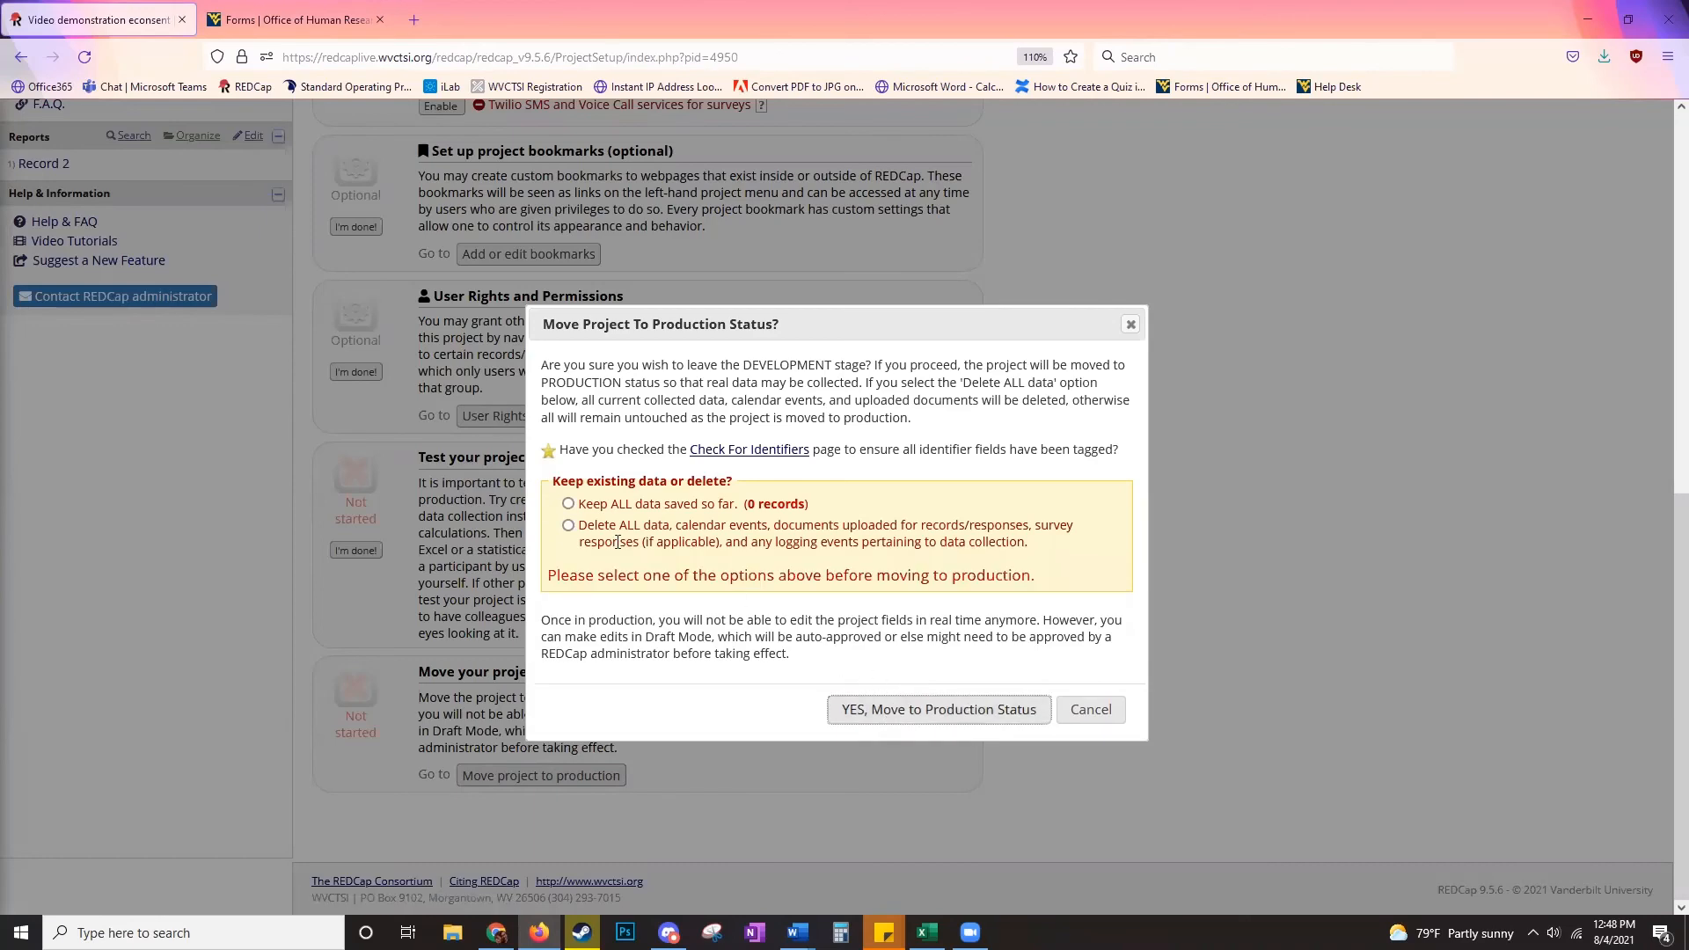
left_click(569, 525)
left_click(916, 711)
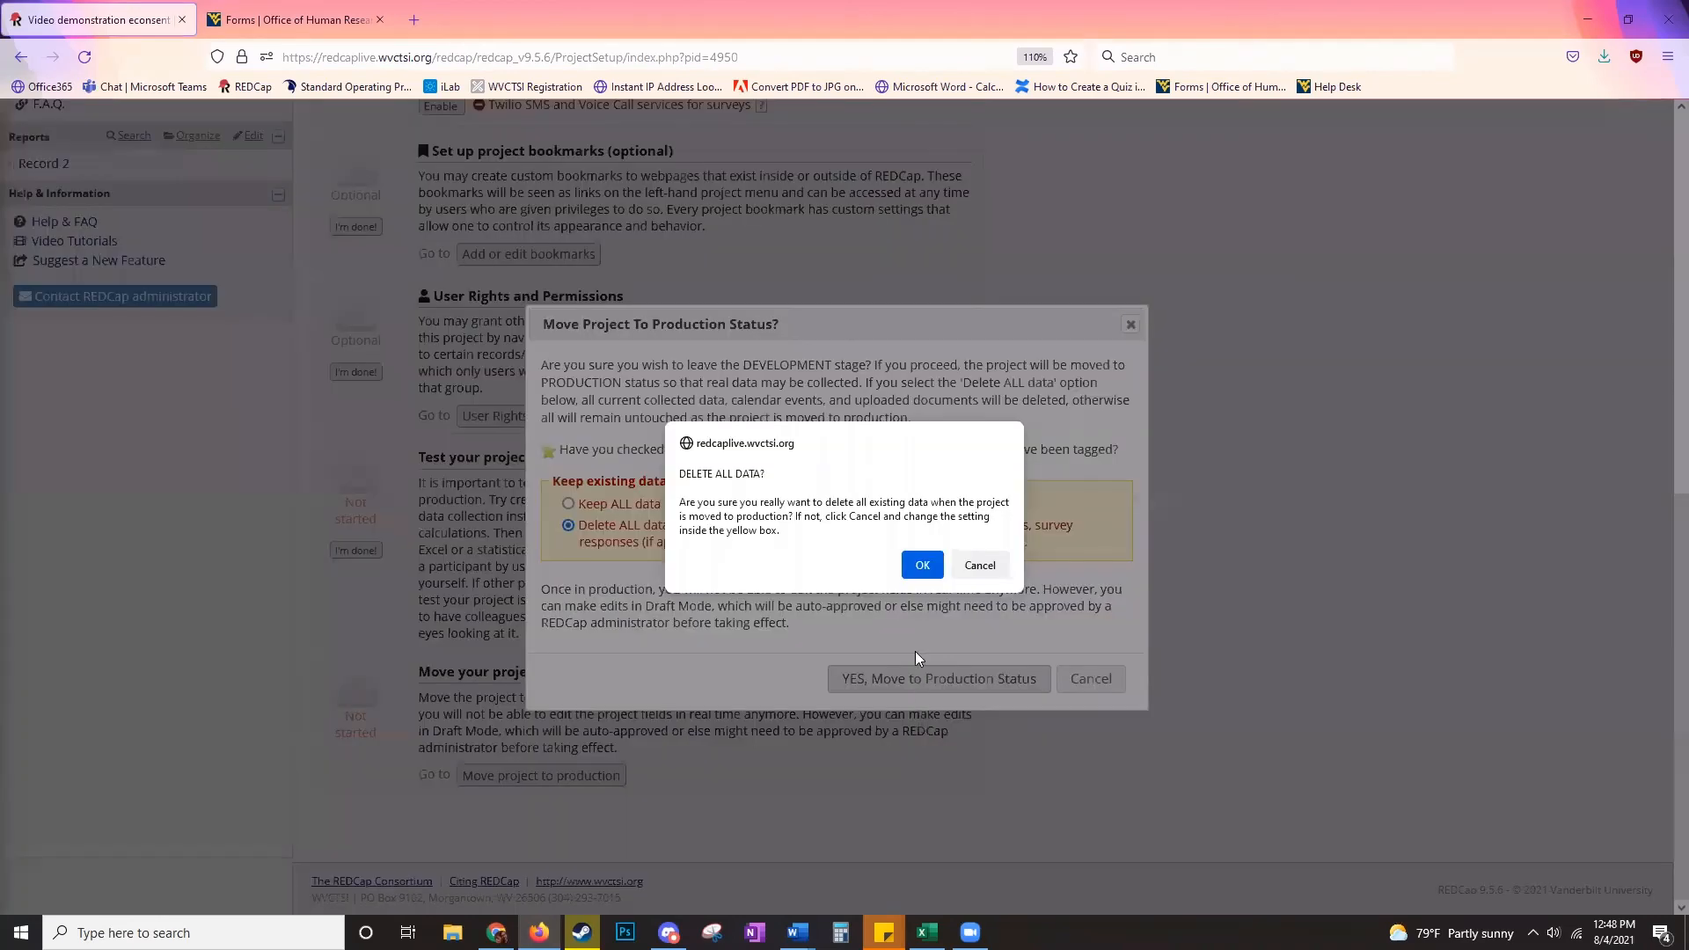
left_click(920, 568)
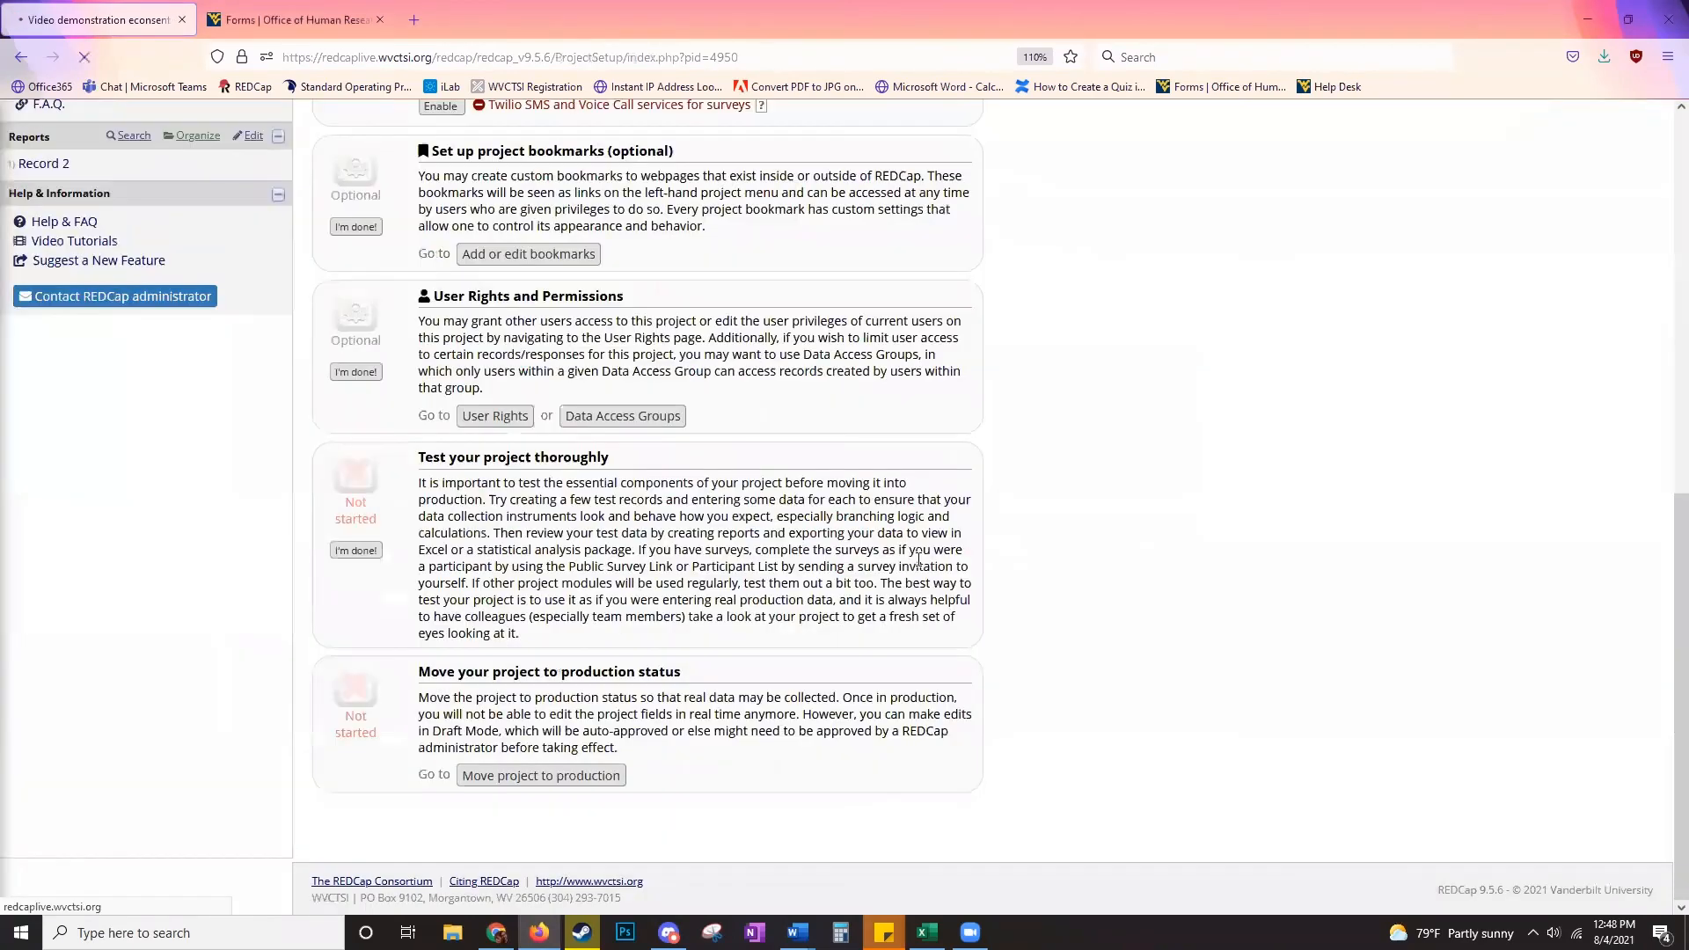